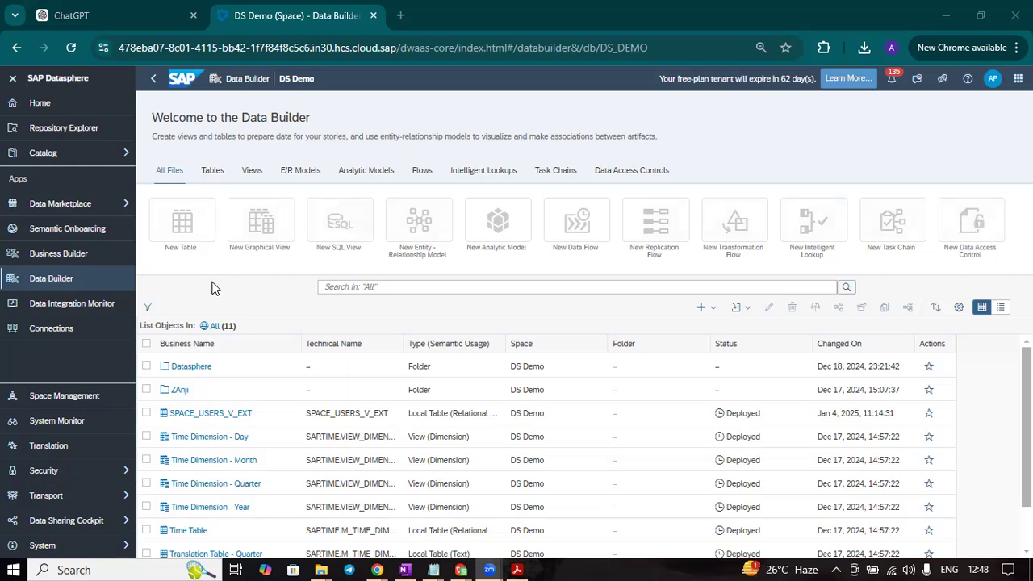
- Open the Business Builder of the DS Demo space and switch to the Book1 spreadsheet
{"action": "left_click", "coordinate": [73, 253]}
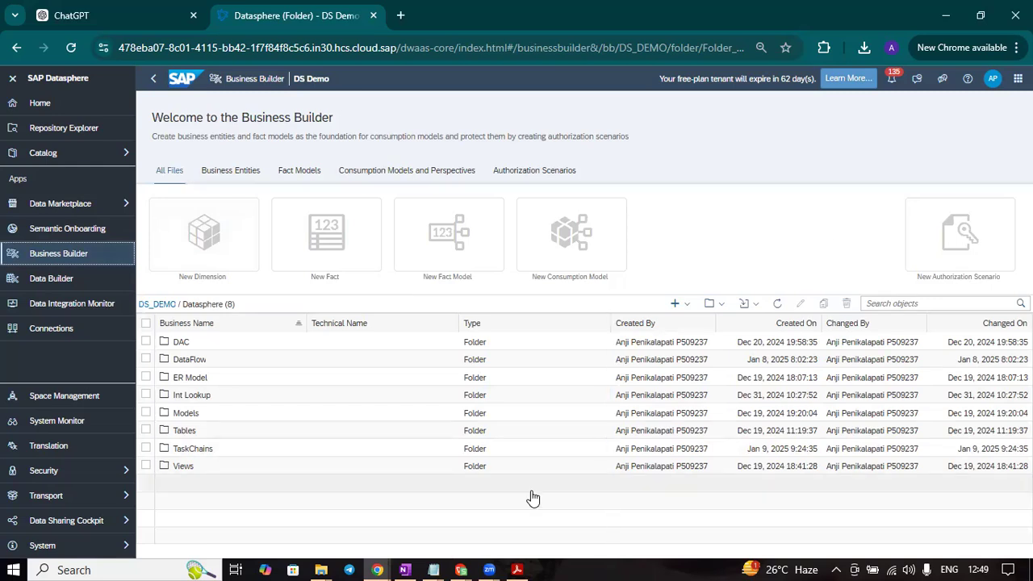
{"action": "mouse_move", "coordinate": [462, 567]}
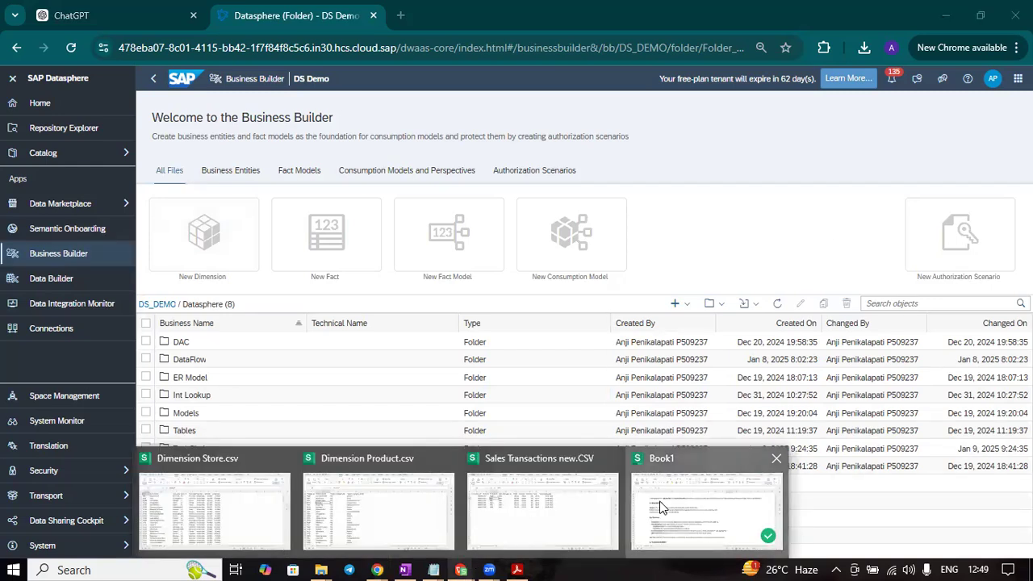
{"action": "left_click", "coordinate": [722, 458]}
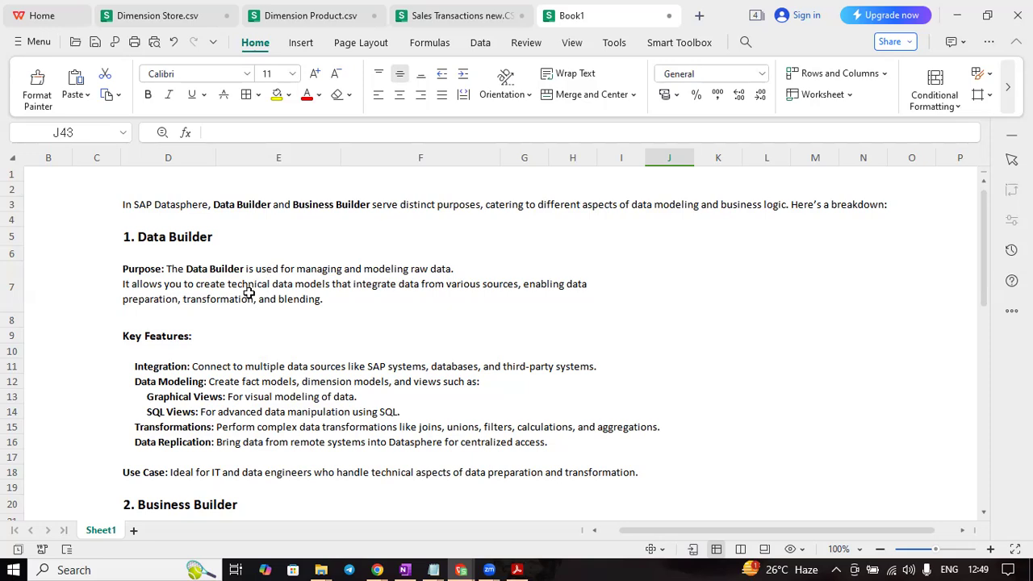
- Read the Data Builder section of the notes, covering its purpose, key features and use case
{"action": "left_click", "coordinate": [190, 294]}
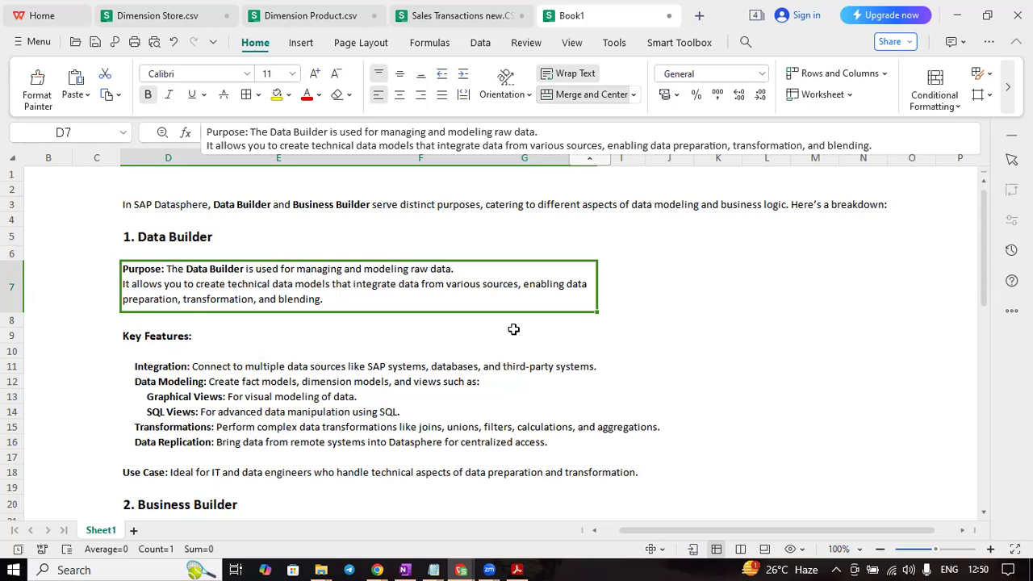
{"action": "scroll", "coordinate": [445, 347], "scroll_direction": "down", "scroll_amount": 1}
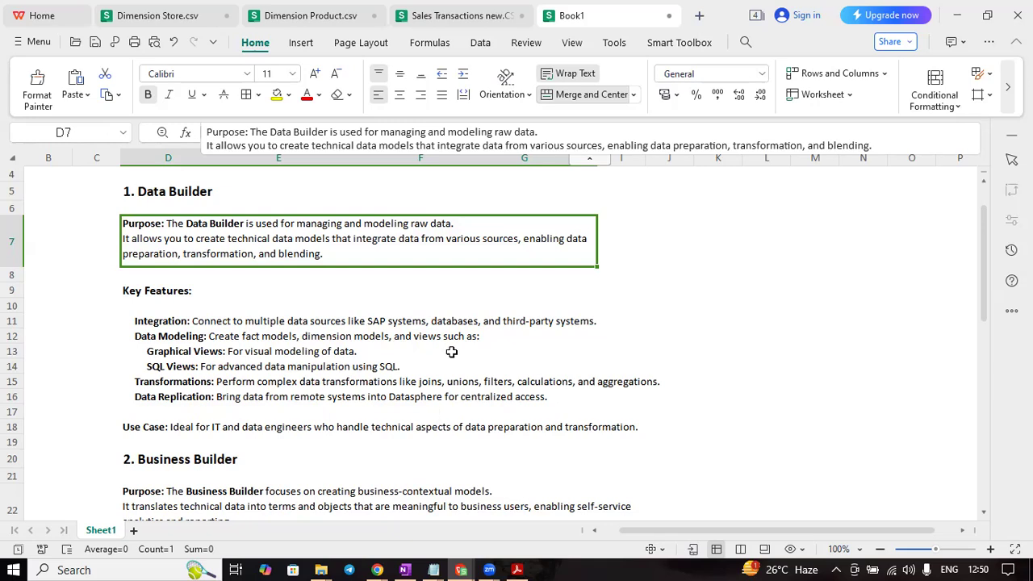
{"action": "scroll", "coordinate": [452, 352], "scroll_direction": "down", "scroll_amount": 2}
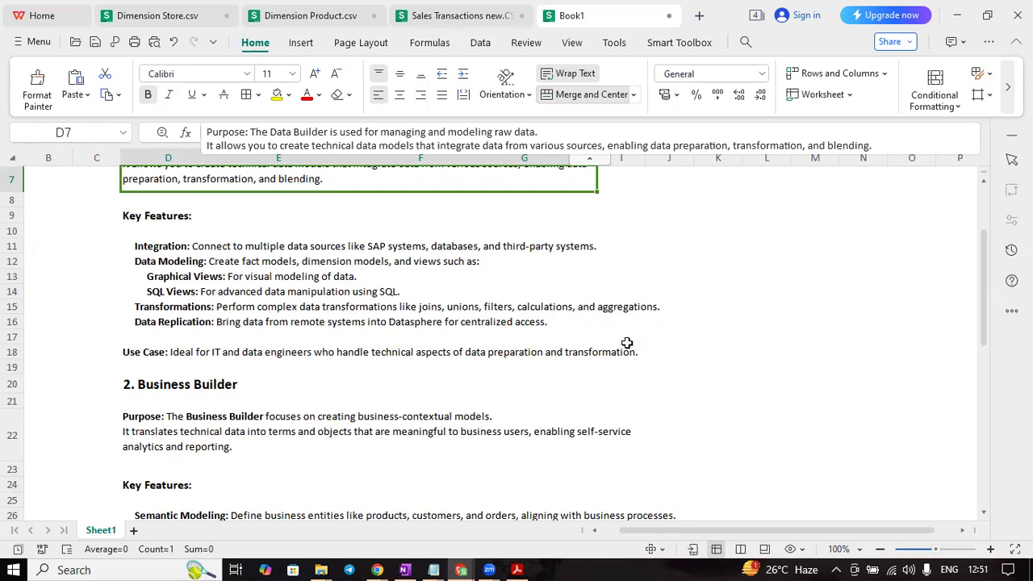
{"action": "scroll", "coordinate": [274, 323], "scroll_direction": "up", "scroll_amount": 1}
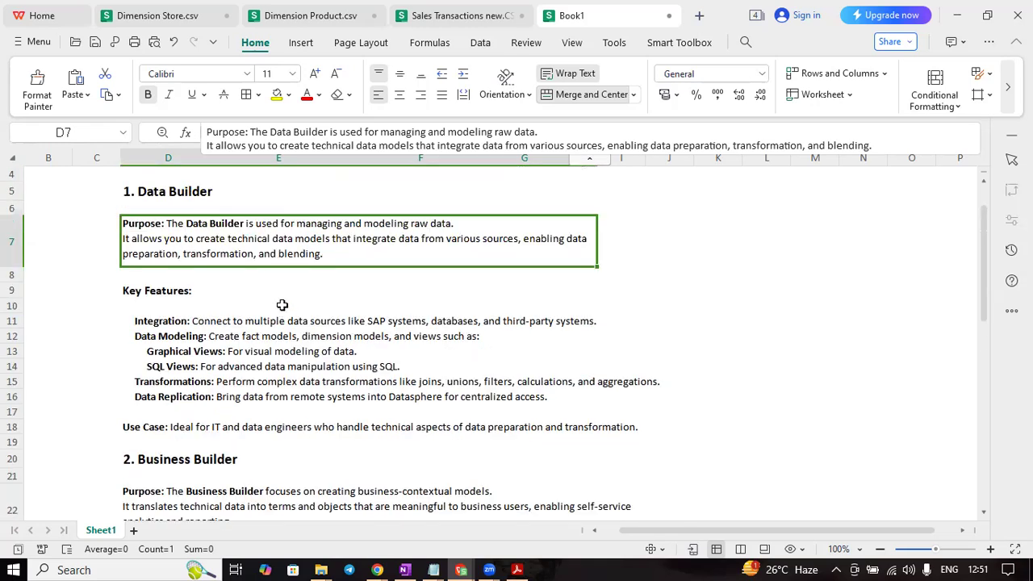
{"action": "scroll", "coordinate": [227, 246], "scroll_direction": "down", "scroll_amount": 1}
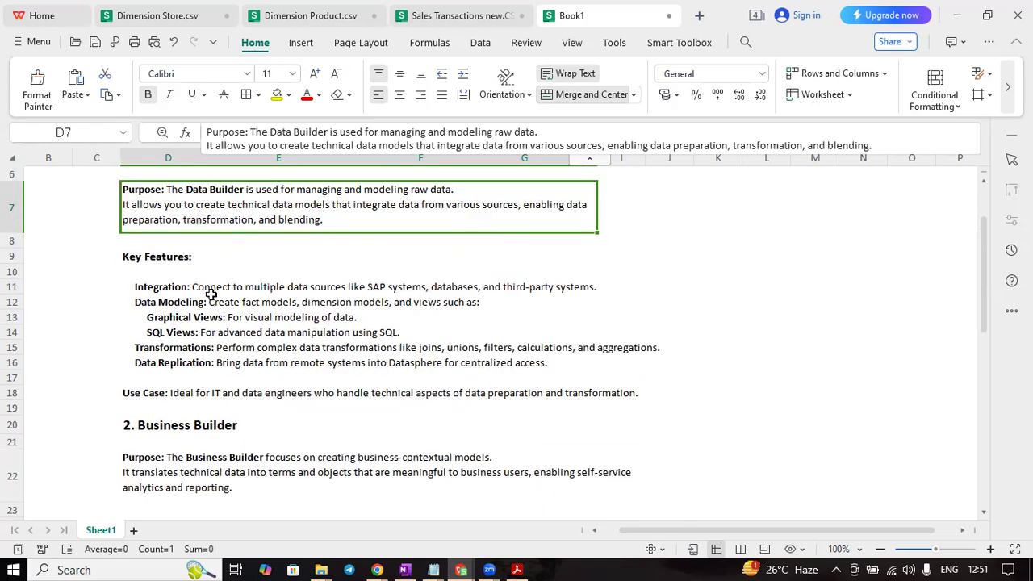
- Review the Business Builder section, from its purpose in D22 through the key features in D26 to D29
{"action": "scroll", "coordinate": [210, 295], "scroll_direction": "down", "scroll_amount": 3}
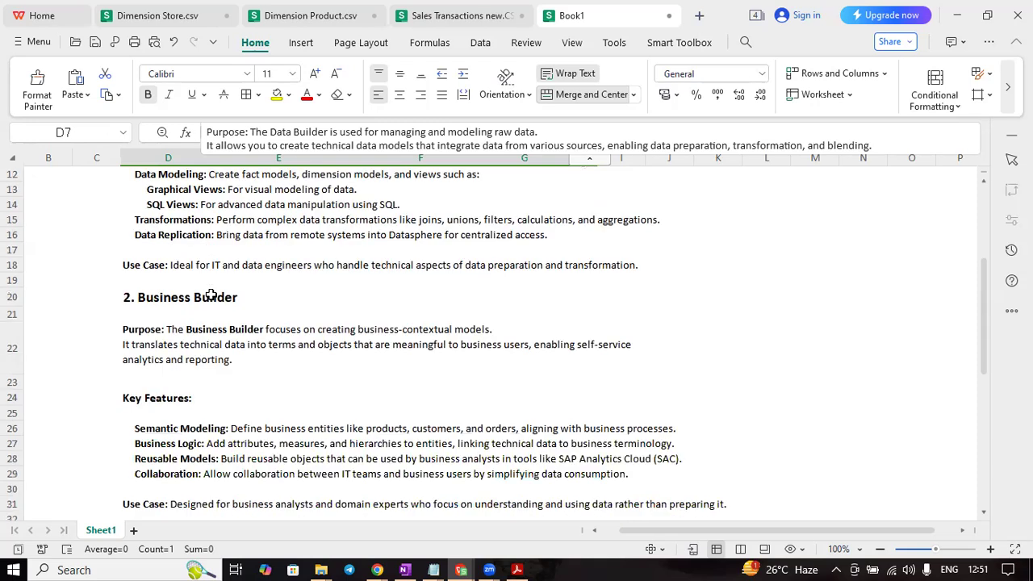
{"action": "scroll", "coordinate": [211, 295], "scroll_direction": "down", "scroll_amount": 1}
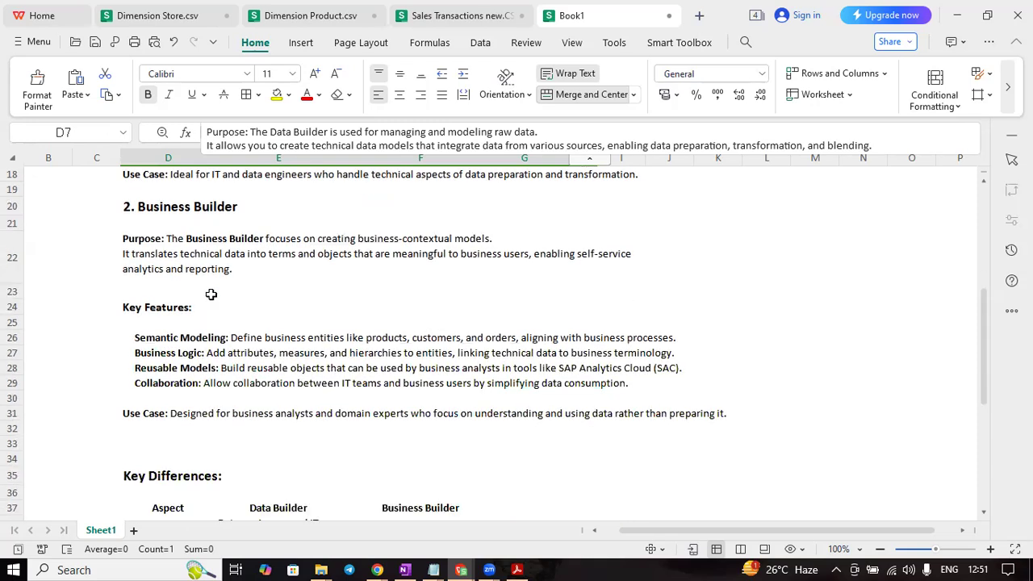
{"action": "scroll", "coordinate": [211, 295], "scroll_direction": "down", "scroll_amount": 1}
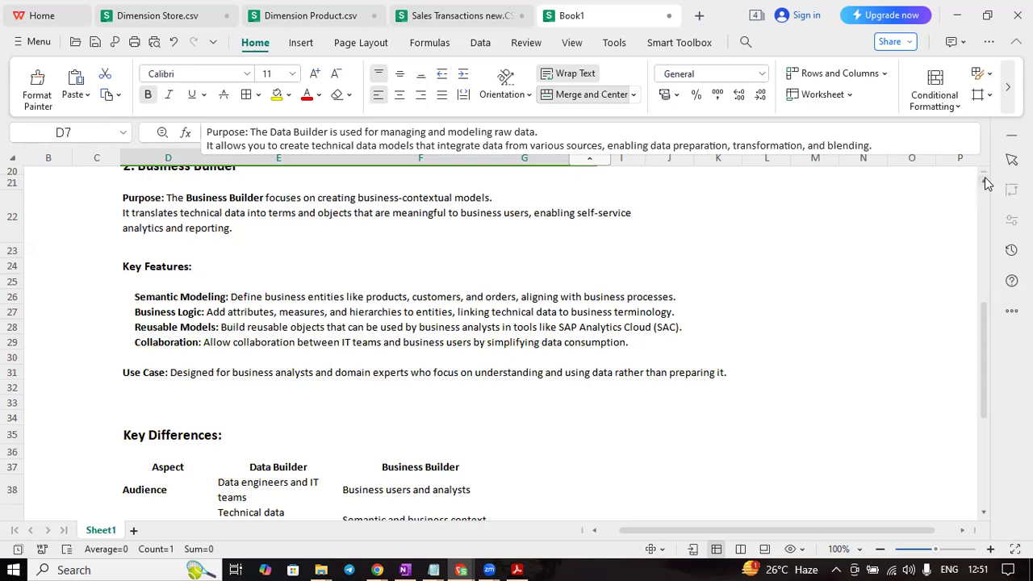
{"action": "scroll", "coordinate": [987, 184], "scroll_direction": "up", "scroll_amount": 1}
{"action": "left_click", "coordinate": [162, 242]}
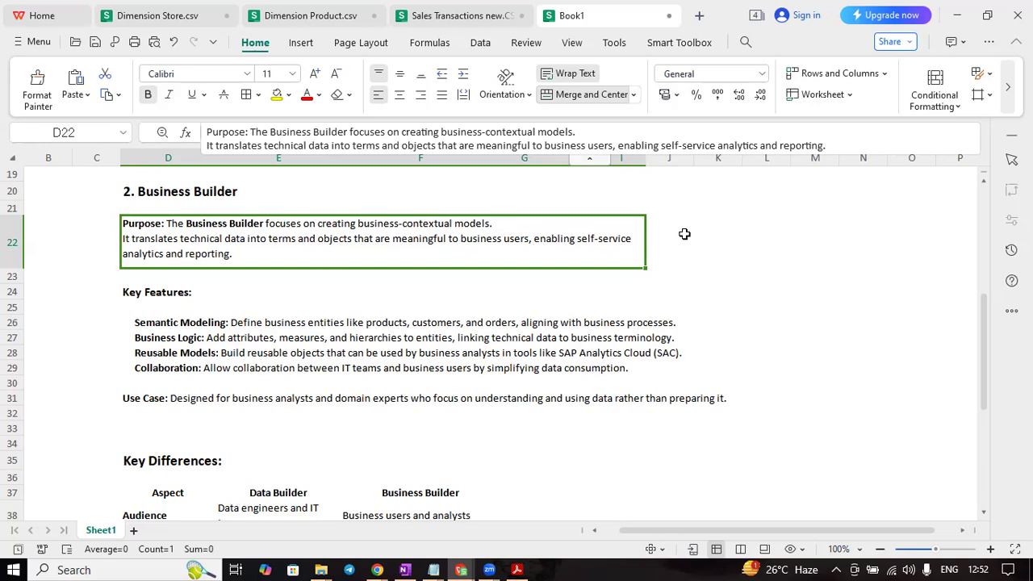
{"action": "scroll", "coordinate": [684, 234], "scroll_direction": "down", "scroll_amount": 1}
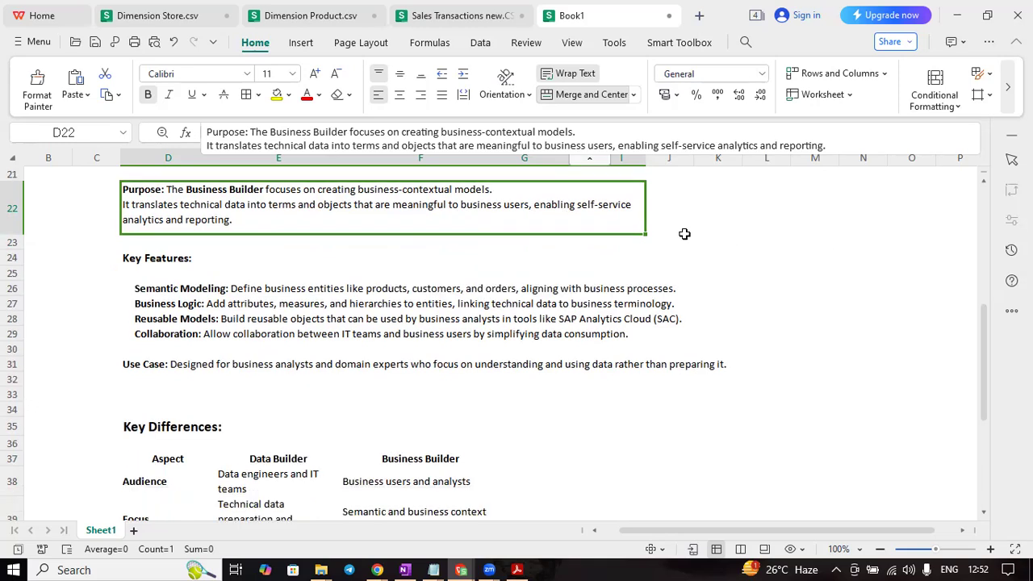
{"action": "left_click", "coordinate": [193, 292]}
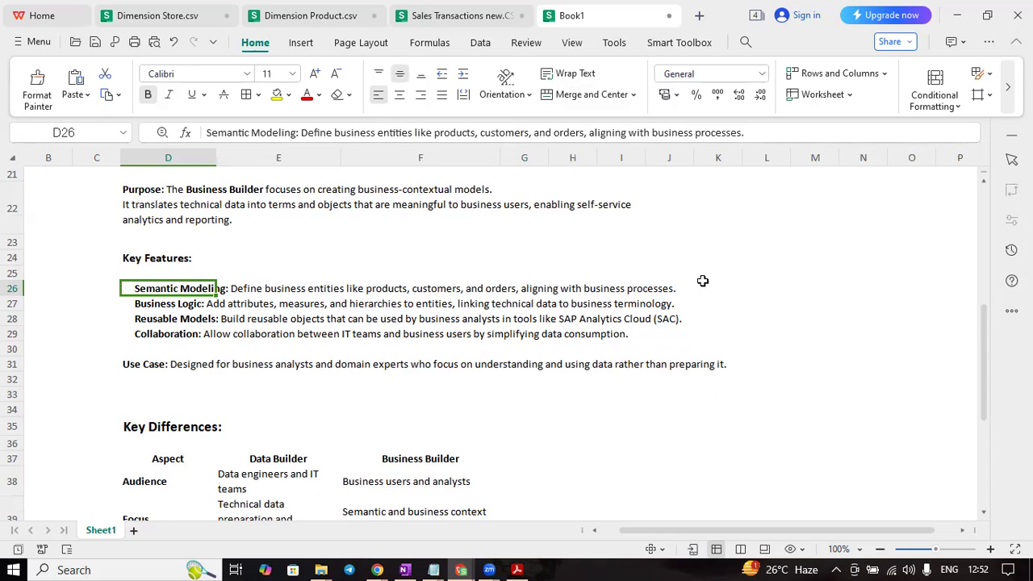
{"action": "left_click", "coordinate": [179, 304]}
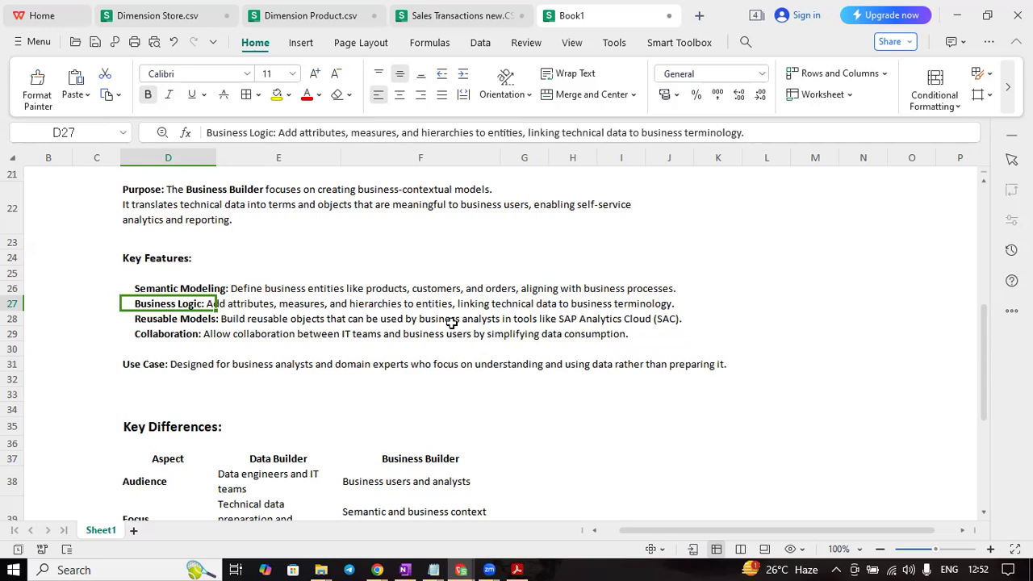
{"action": "left_click", "coordinate": [173, 320]}
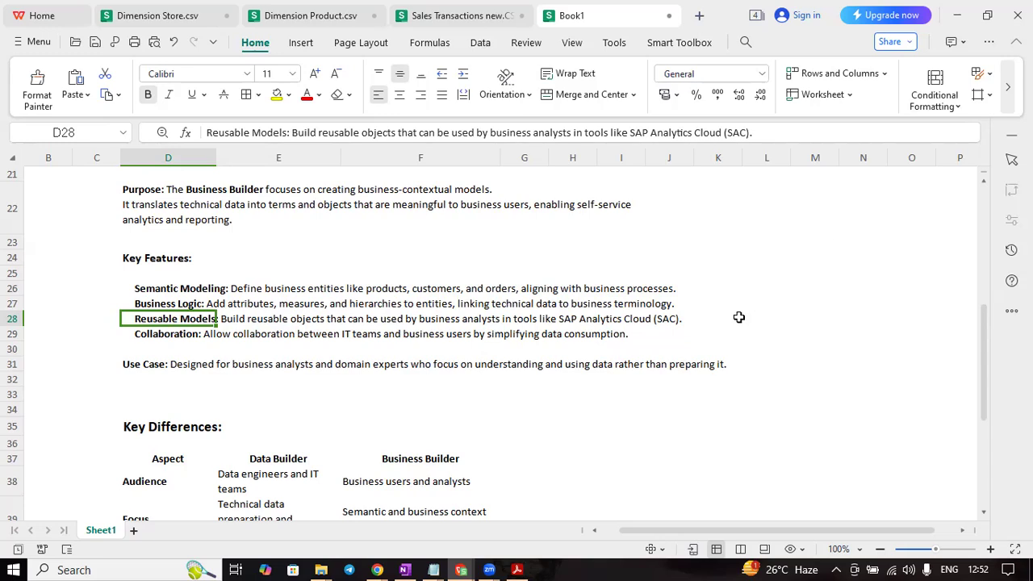
{"action": "left_click", "coordinate": [179, 342]}
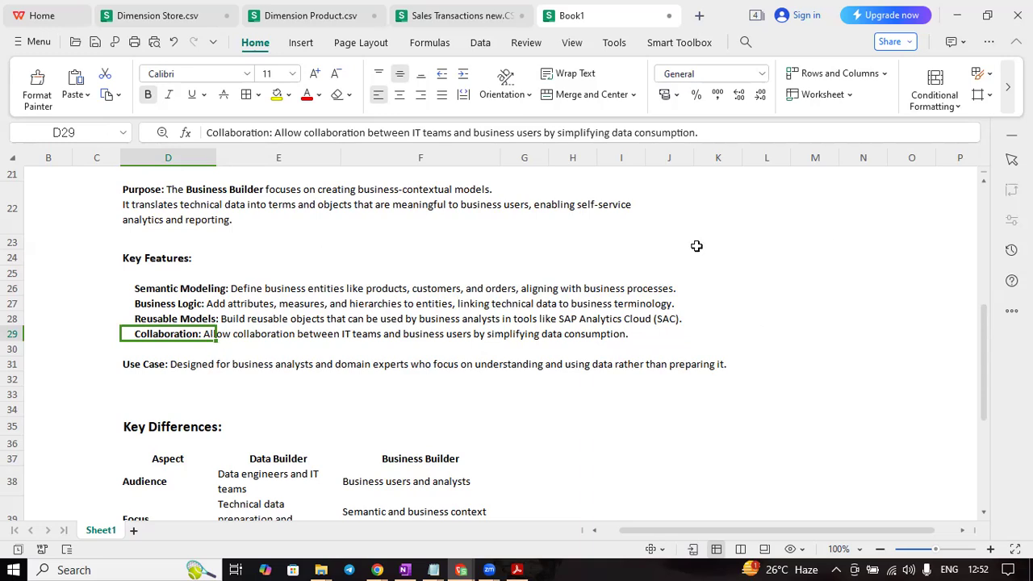
{"action": "left_click", "coordinate": [812, 257]}
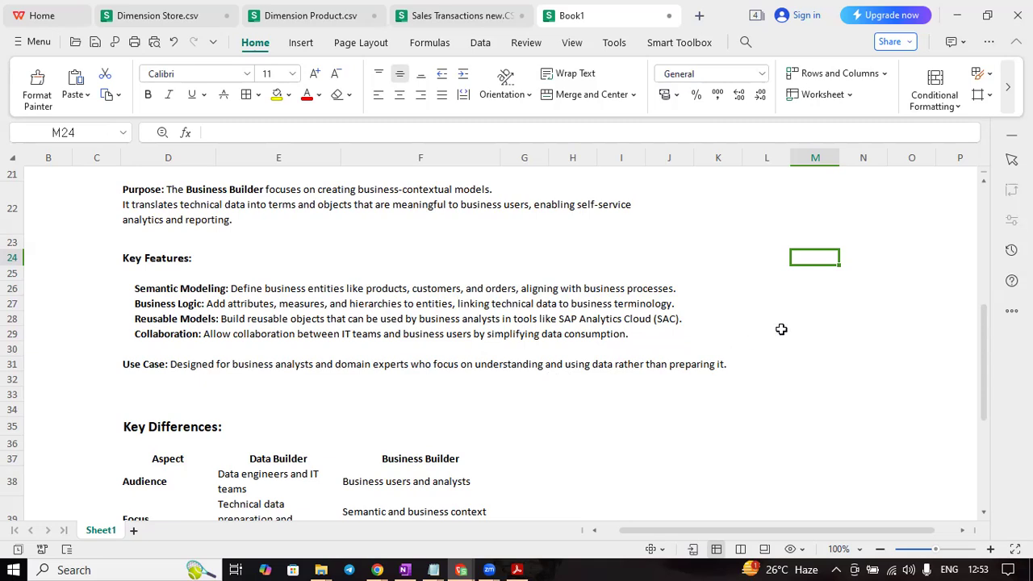
- Compare the Audience and Focus rows of the Key Differences table for Data Builder and Business Builder
{"action": "scroll", "coordinate": [618, 356], "scroll_direction": "down", "scroll_amount": 1}
{"action": "scroll", "coordinate": [617, 356], "scroll_direction": "down", "scroll_amount": 3}
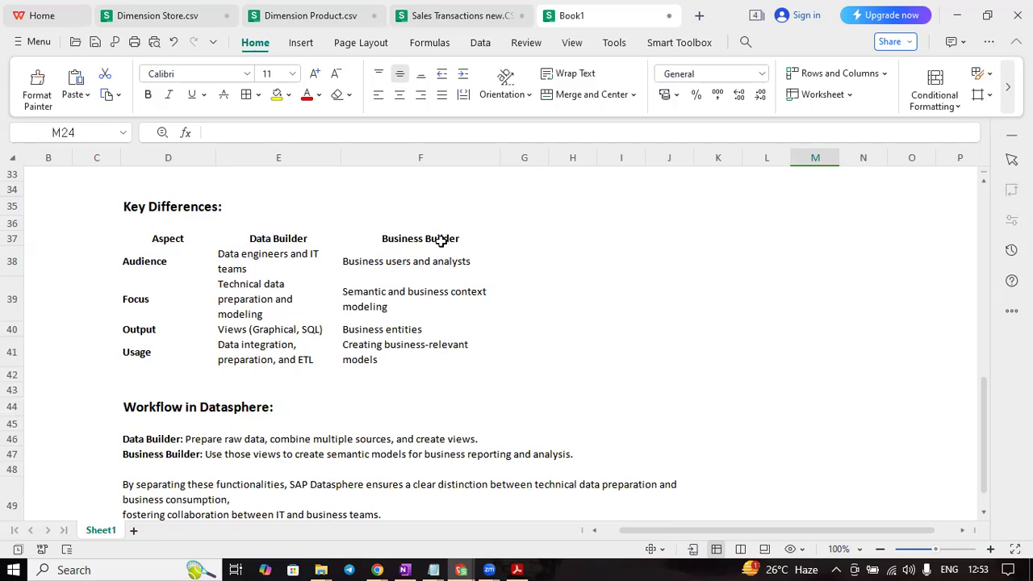
{"action": "left_click", "coordinate": [141, 264]}
{"action": "left_click", "coordinate": [266, 264]}
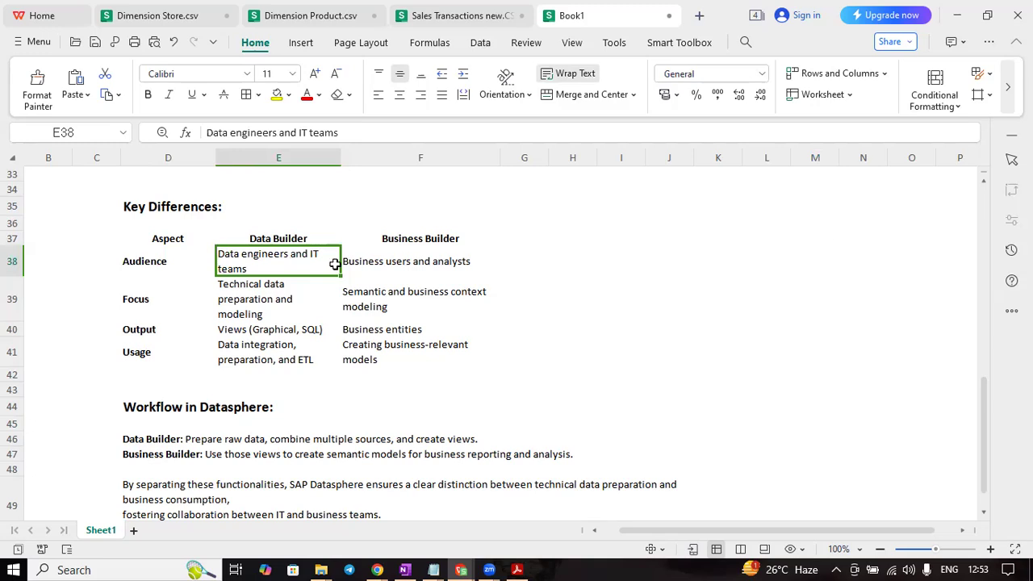
{"action": "left_click", "coordinate": [429, 235]}
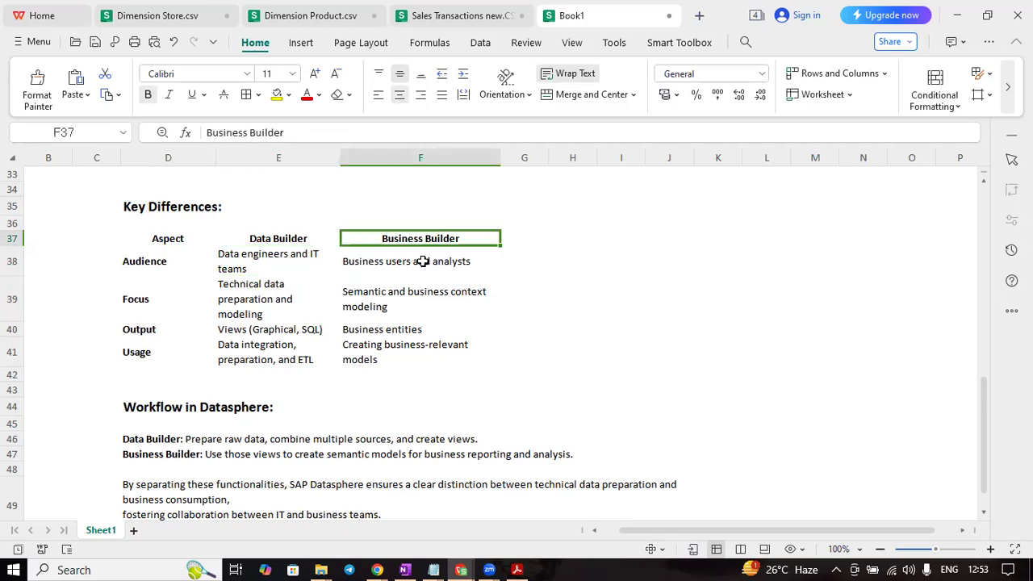
{"action": "left_click", "coordinate": [423, 261]}
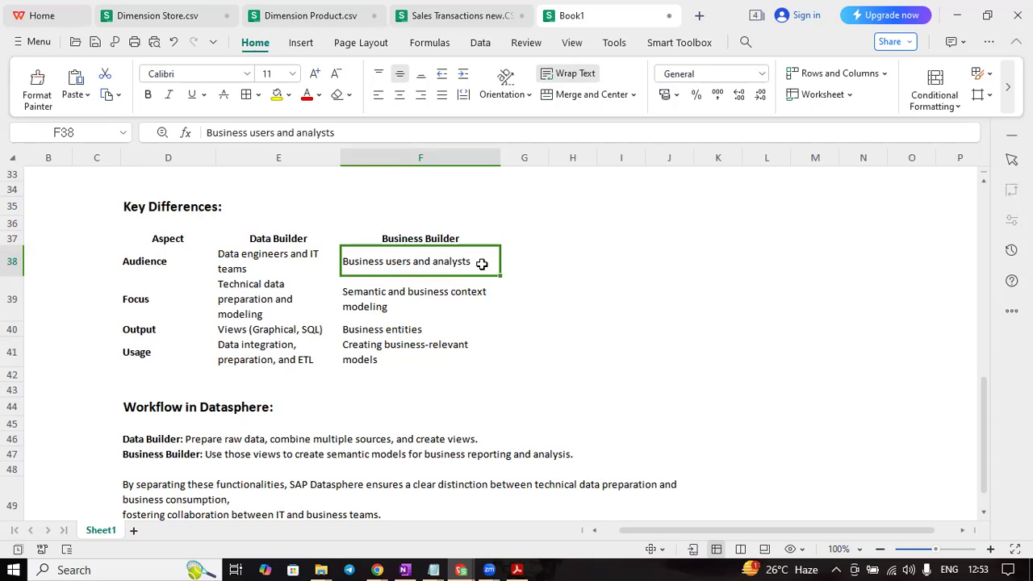
{"action": "left_click", "coordinate": [133, 299]}
{"action": "left_click", "coordinate": [240, 298]}
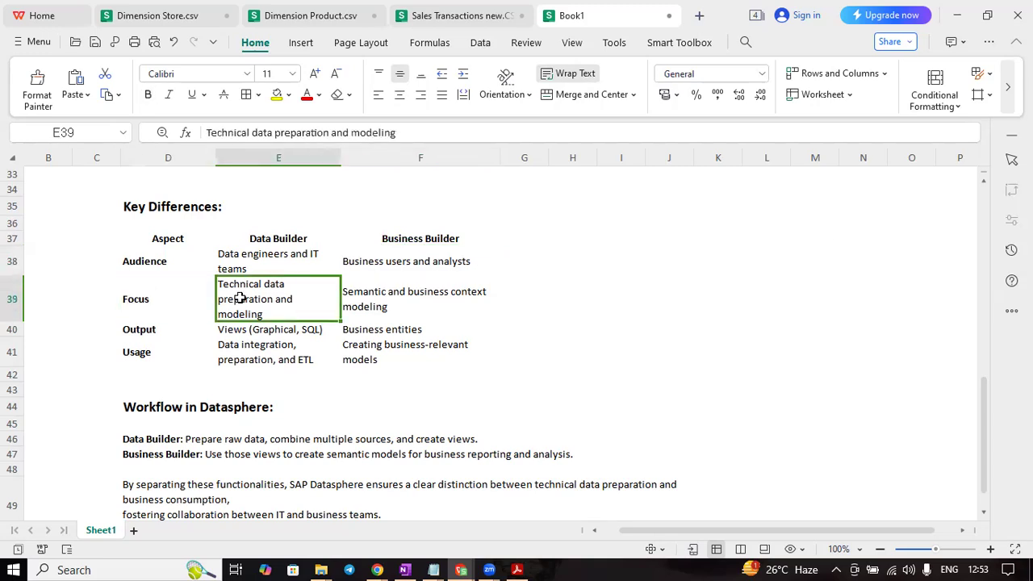
{"action": "left_click", "coordinate": [388, 299]}
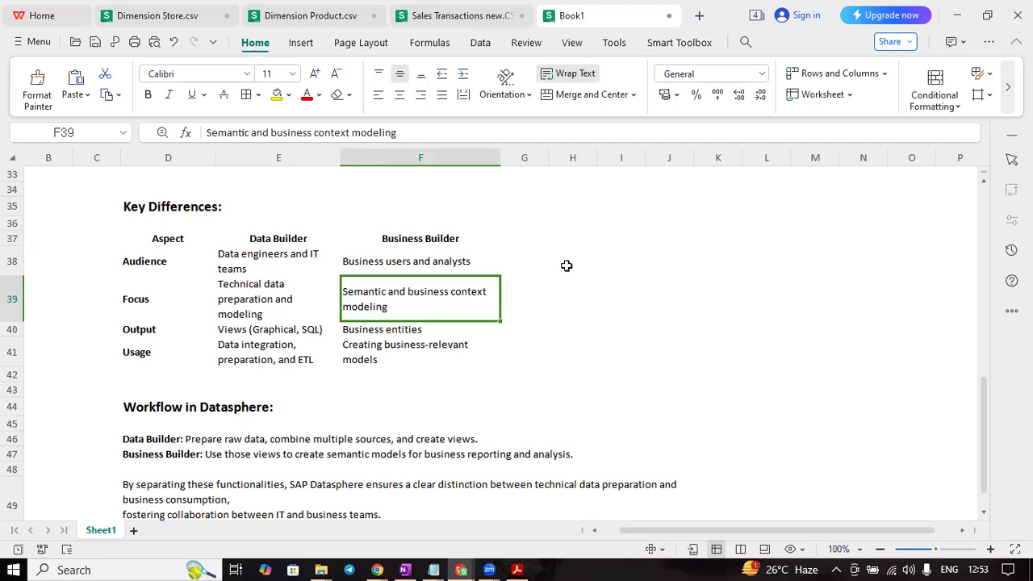
- Compare the Output and Usage rows of the Key Differences table for both builders
{"action": "left_click", "coordinate": [265, 332]}
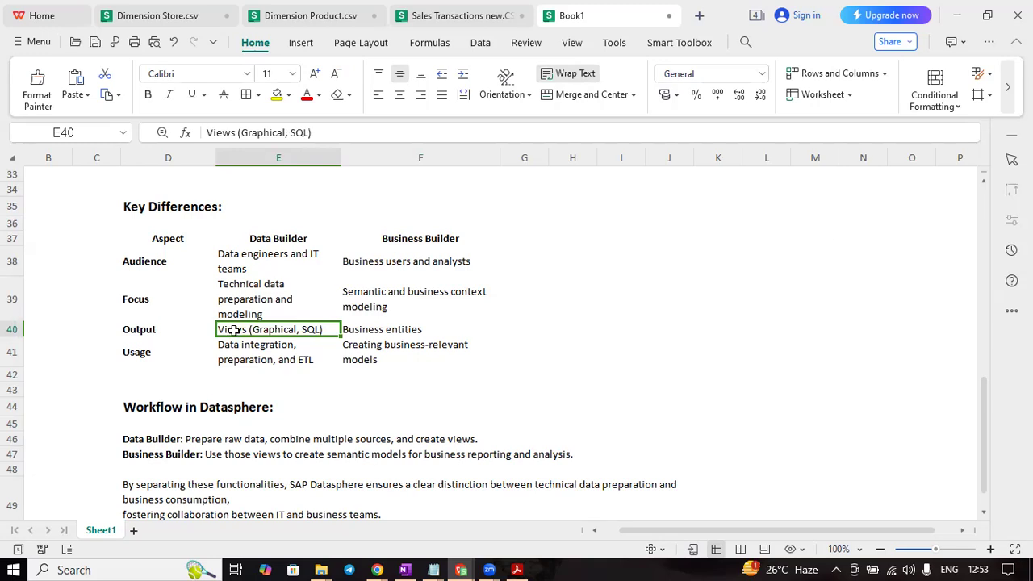
{"action": "left_click", "coordinate": [372, 332]}
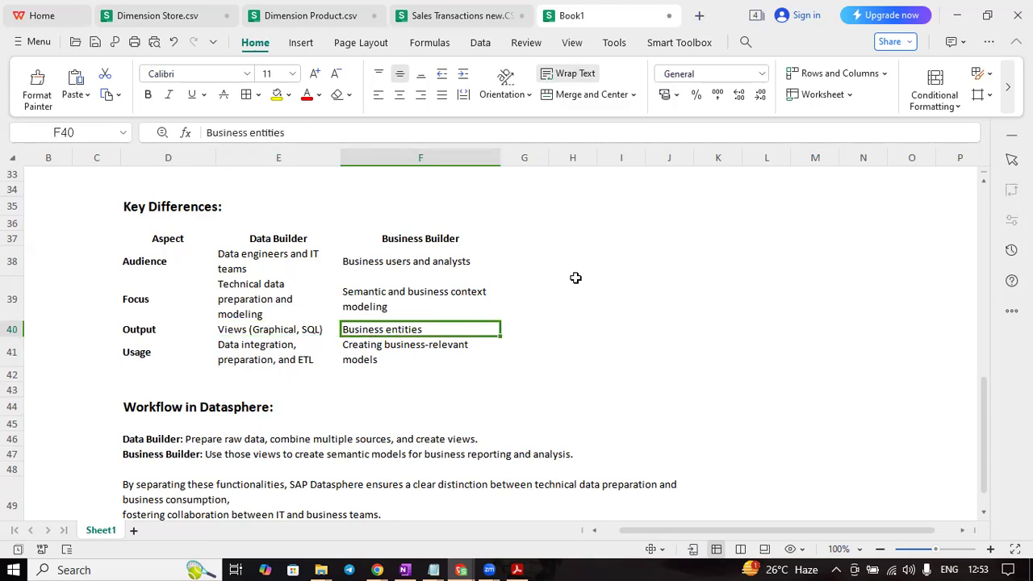
{"action": "left_click", "coordinate": [173, 352]}
{"action": "left_click", "coordinate": [247, 352]}
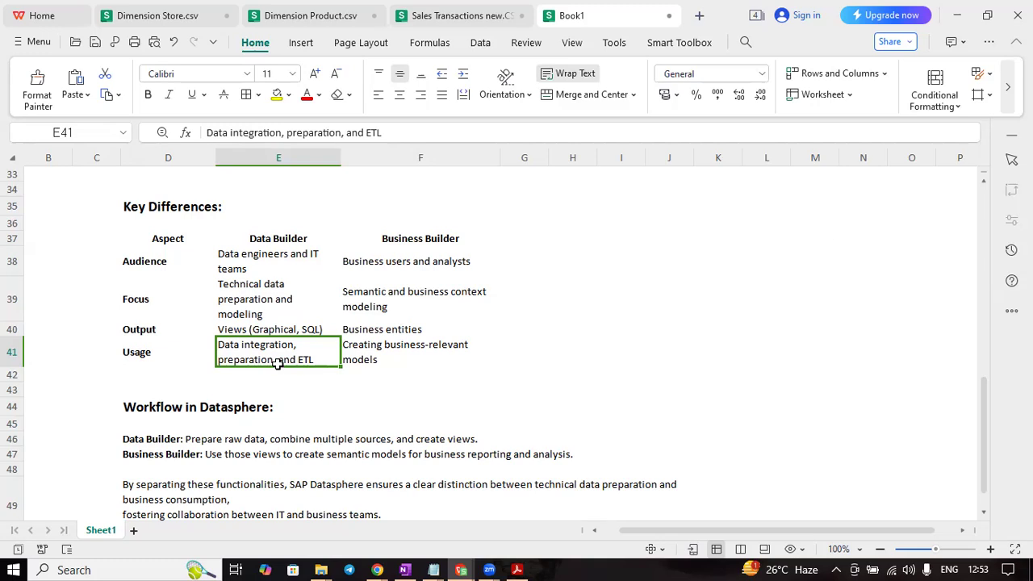
{"action": "left_click", "coordinate": [392, 355]}
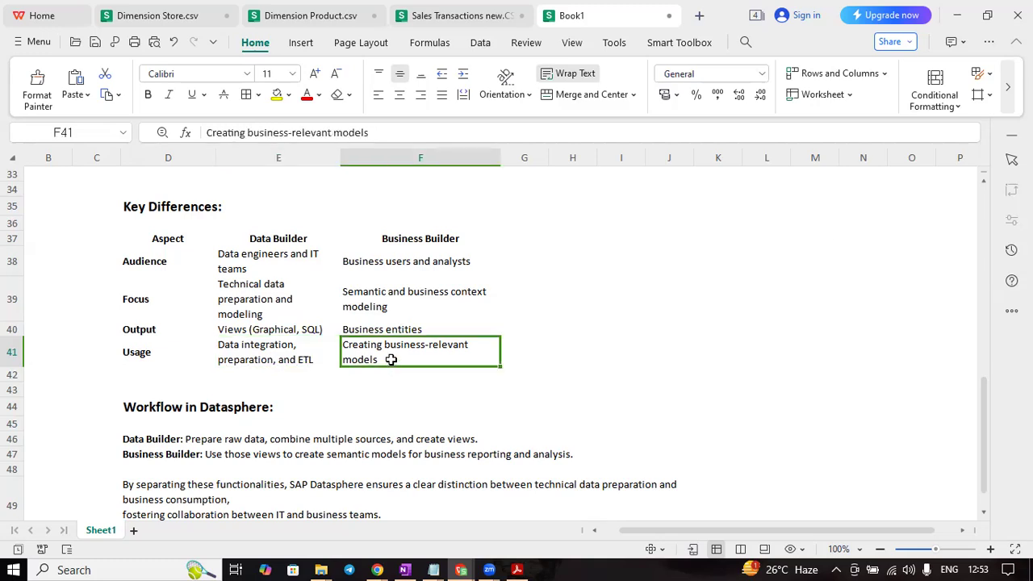
{"action": "left_click", "coordinate": [597, 330]}
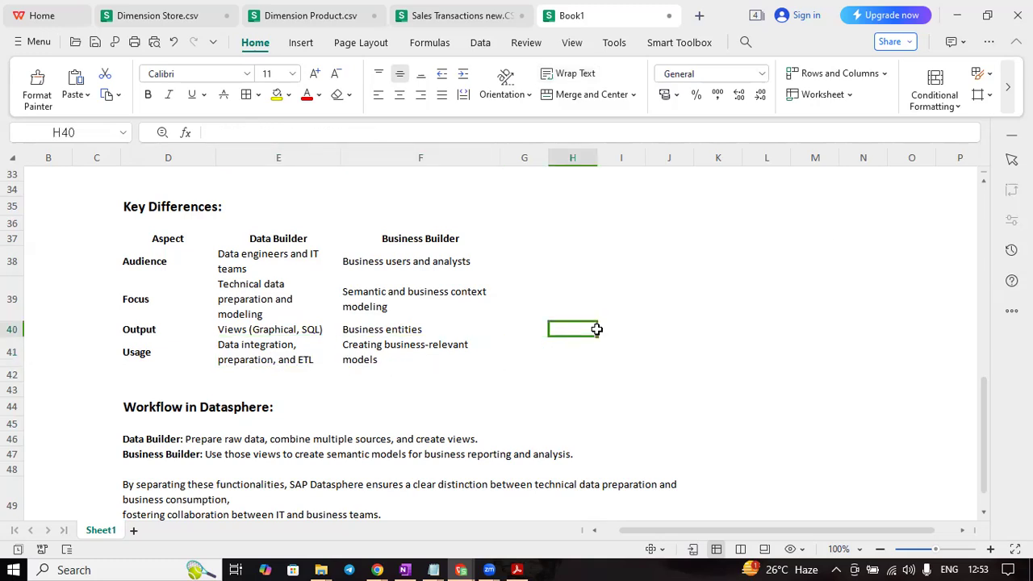
- Read the Workflow in Datasphere section, including both builder entries and the closing summary in D49
{"action": "scroll", "coordinate": [597, 329], "scroll_direction": "down", "scroll_amount": 2}
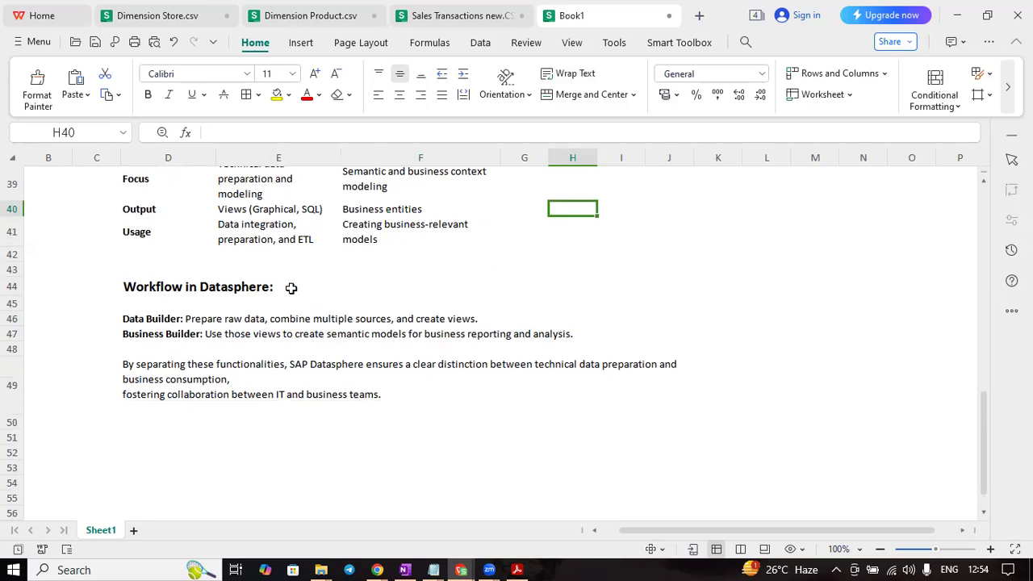
{"action": "left_click", "coordinate": [155, 321]}
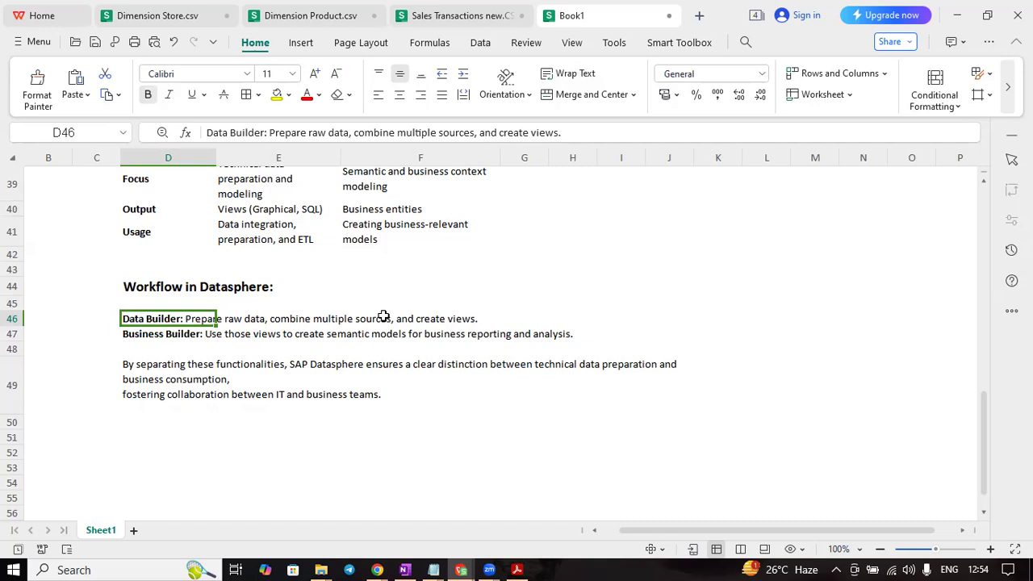
{"action": "left_click", "coordinate": [153, 337]}
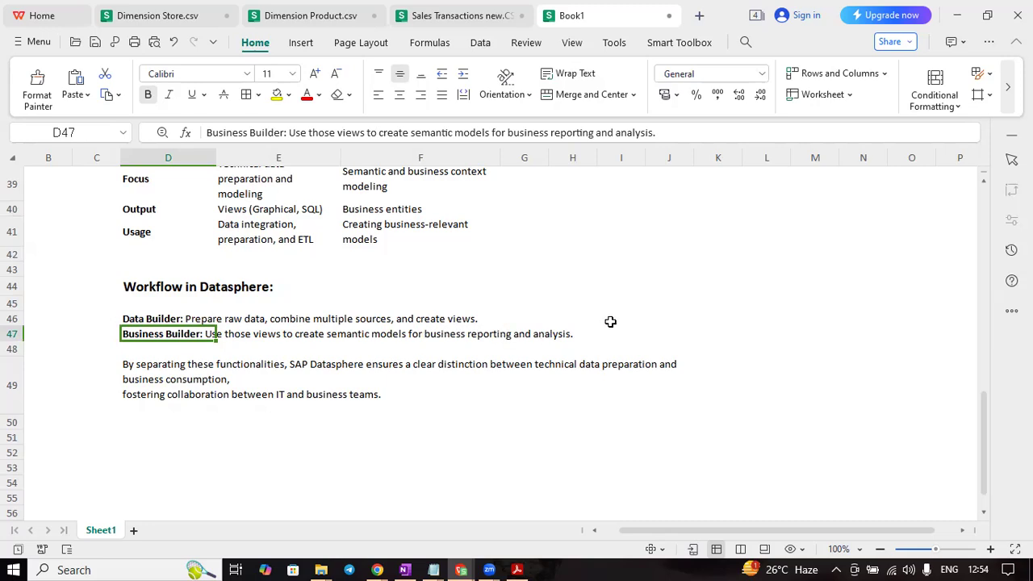
{"action": "left_click", "coordinate": [146, 365]}
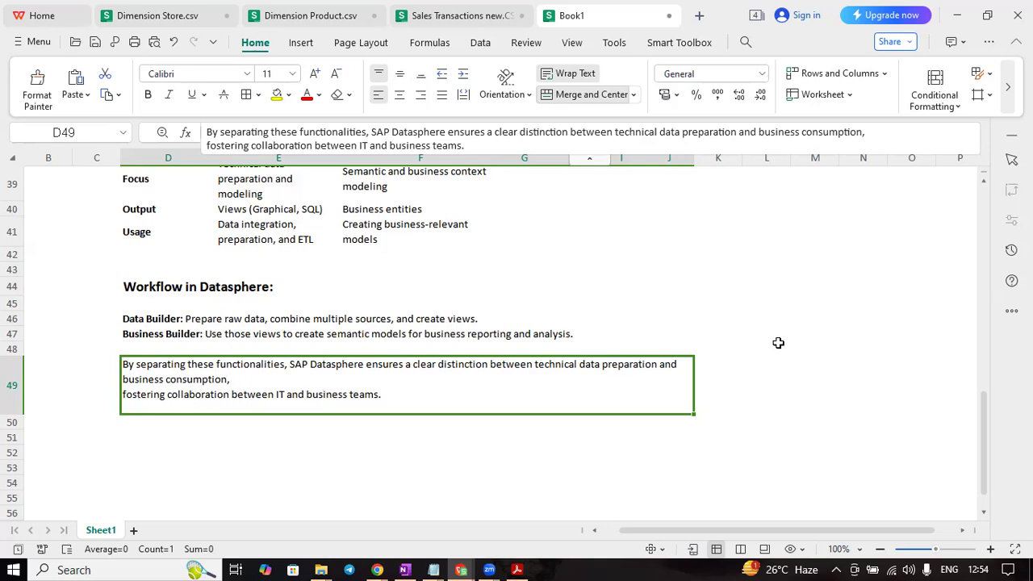
- Recheck the notes from the first section and switch back to SAP Datasphere in the browser
{"action": "scroll", "coordinate": [775, 340], "scroll_direction": "up", "scroll_amount": 10}
{"action": "scroll", "coordinate": [775, 340], "scroll_direction": "up", "scroll_amount": 2}
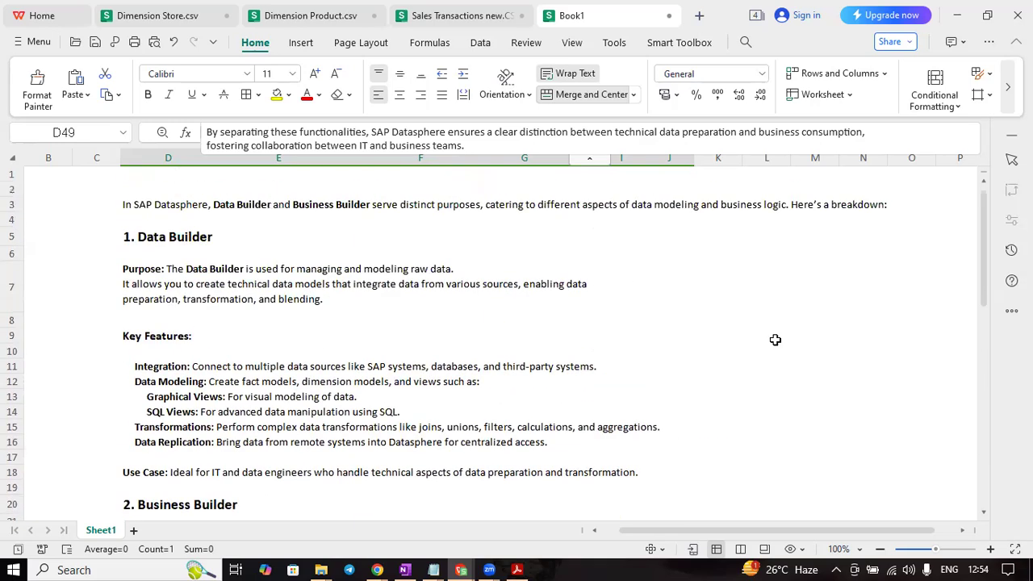
{"action": "scroll", "coordinate": [192, 271], "scroll_direction": "down", "scroll_amount": 4}
{"action": "scroll", "coordinate": [257, 267], "scroll_direction": "up", "scroll_amount": 4}
{"action": "key", "text": "alt+Tab"}
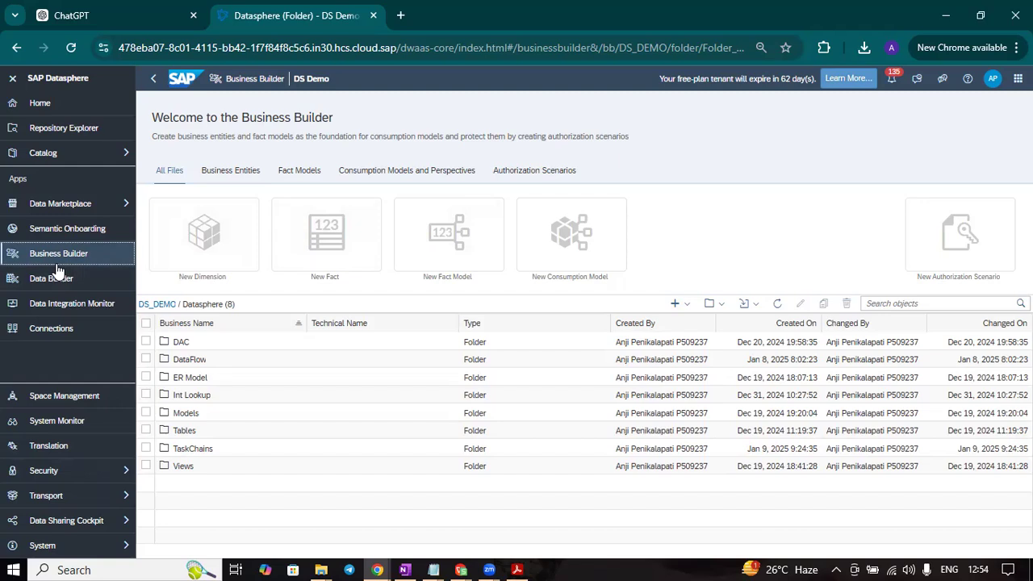
- Create a folder named Business Builder inside the Datasphere folder and open it
{"action": "left_click", "coordinate": [687, 305]}
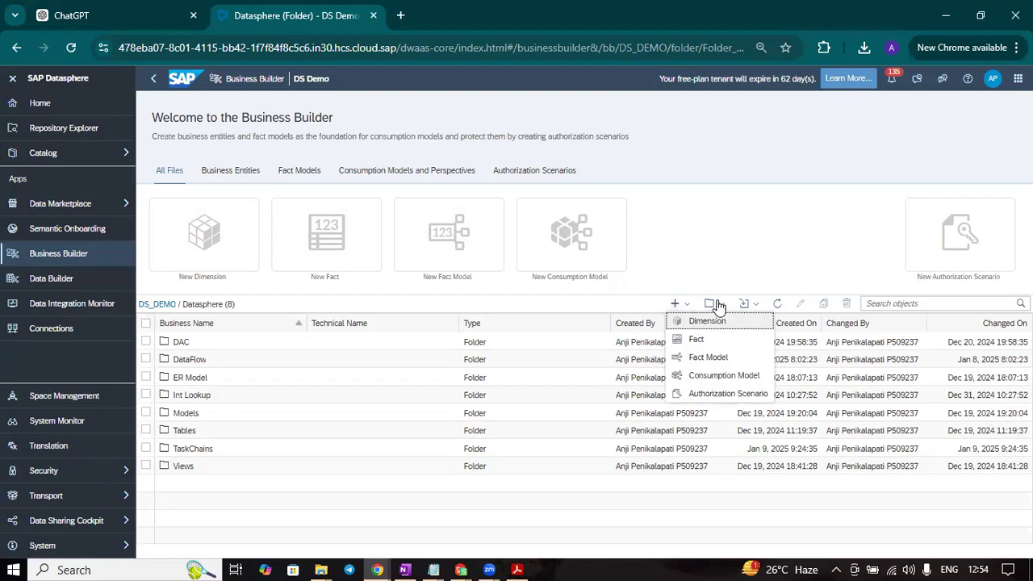
{"action": "left_click", "coordinate": [714, 303]}
{"action": "left_click", "coordinate": [729, 323]}
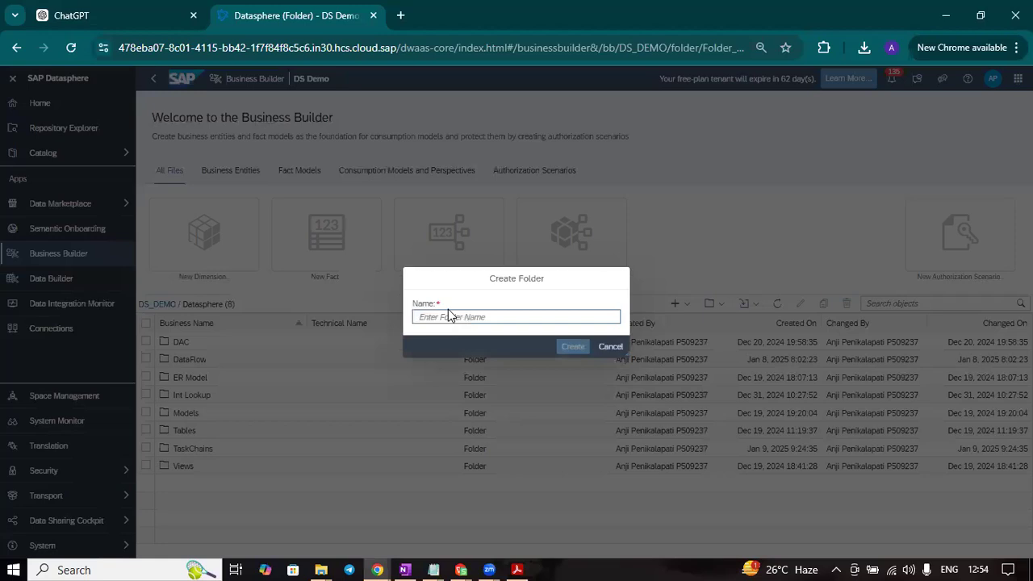
{"action": "left_click", "coordinate": [445, 319]}
{"action": "type", "text": "Bu"}
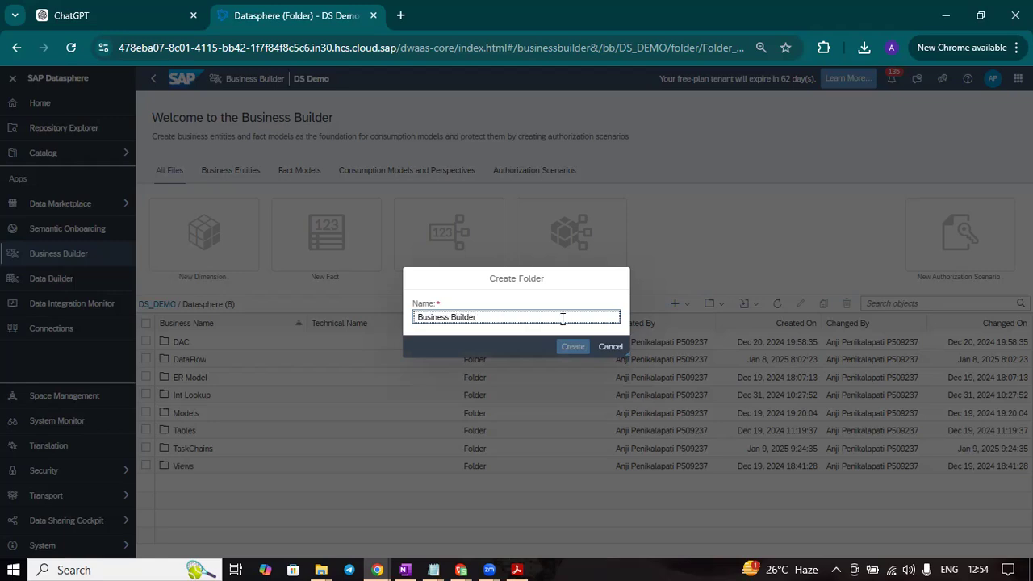
{"action": "type", "text": "siness Builder"}
{"action": "left_click", "coordinate": [568, 348]}
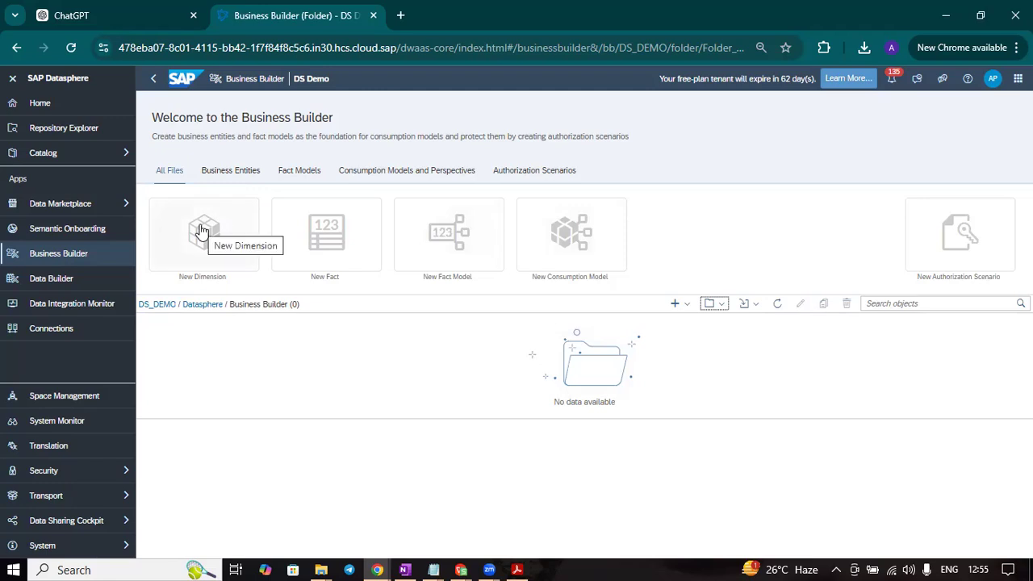
- Start a new dimension in the Business Builder folder with the business name D_Prodcut
{"action": "left_click", "coordinate": [216, 172]}
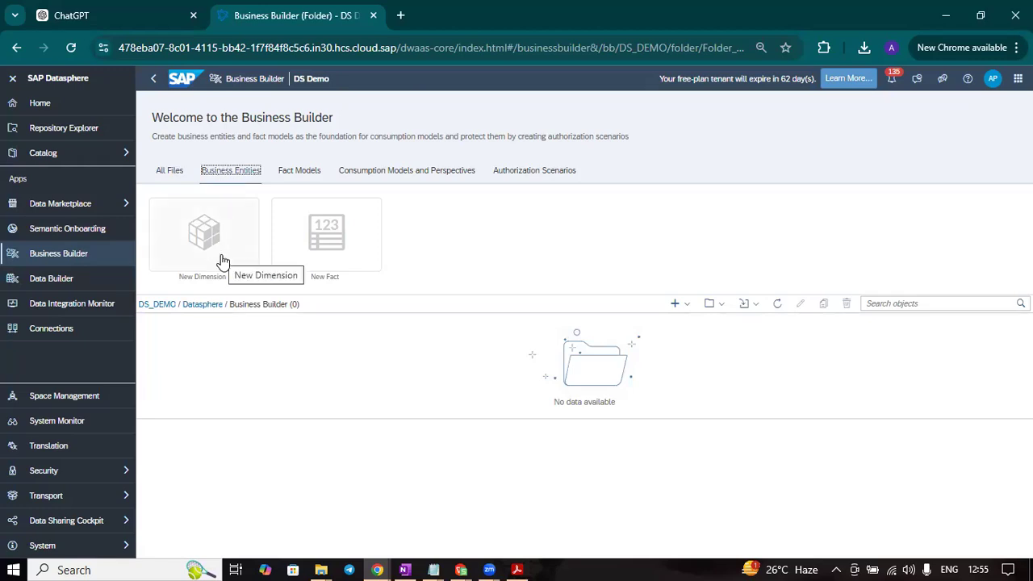
{"action": "left_click", "coordinate": [170, 172]}
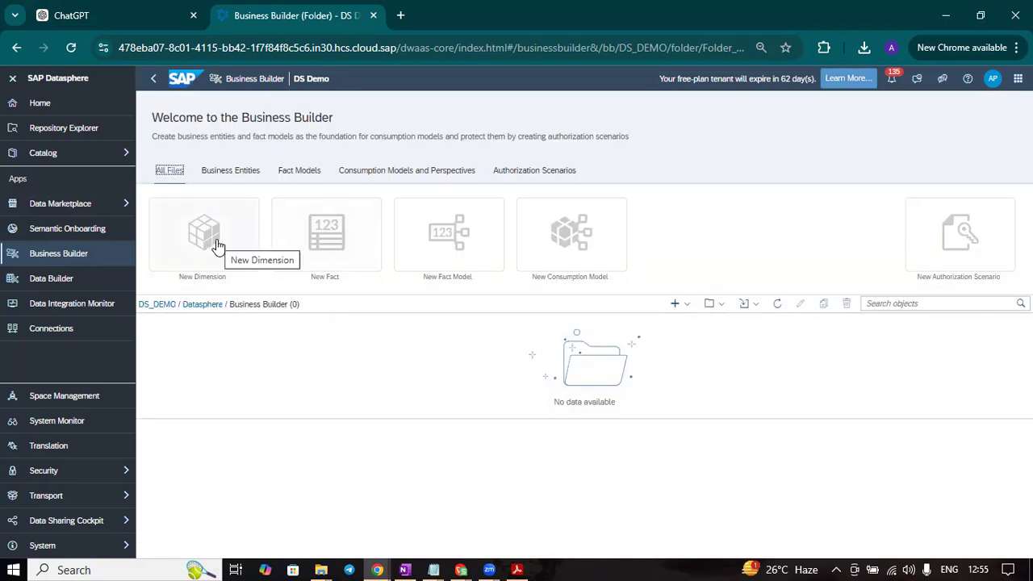
{"action": "left_click", "coordinate": [216, 242]}
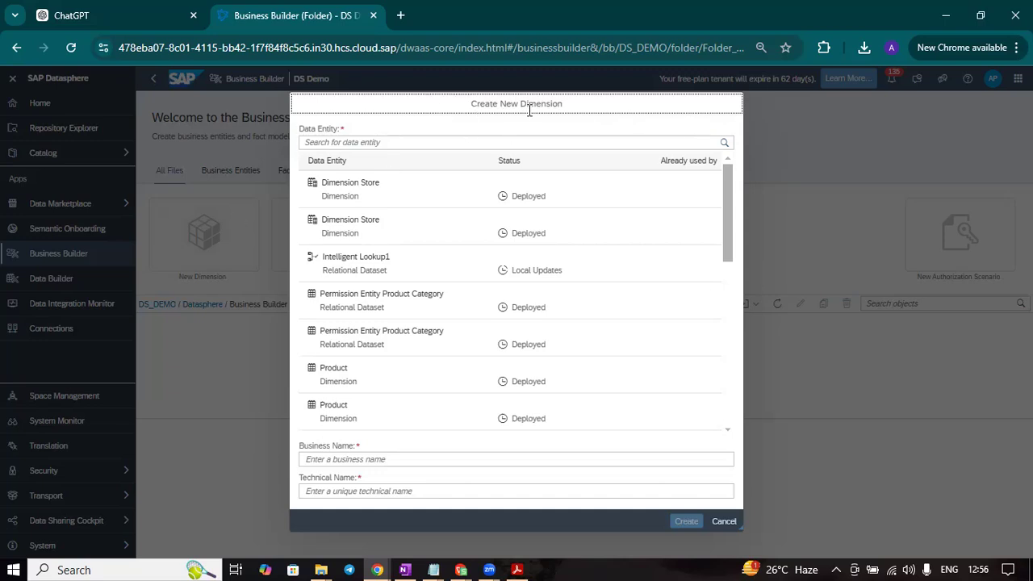
{"action": "left_click", "coordinate": [376, 460]}
{"action": "left_click", "coordinate": [377, 460]}
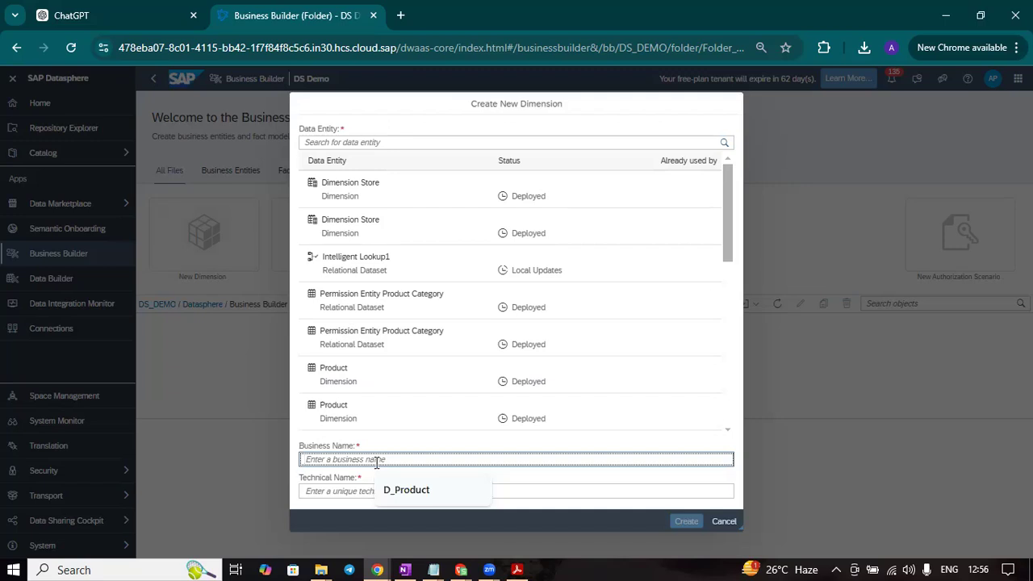
{"action": "type", "text": "D_Prodcut"}
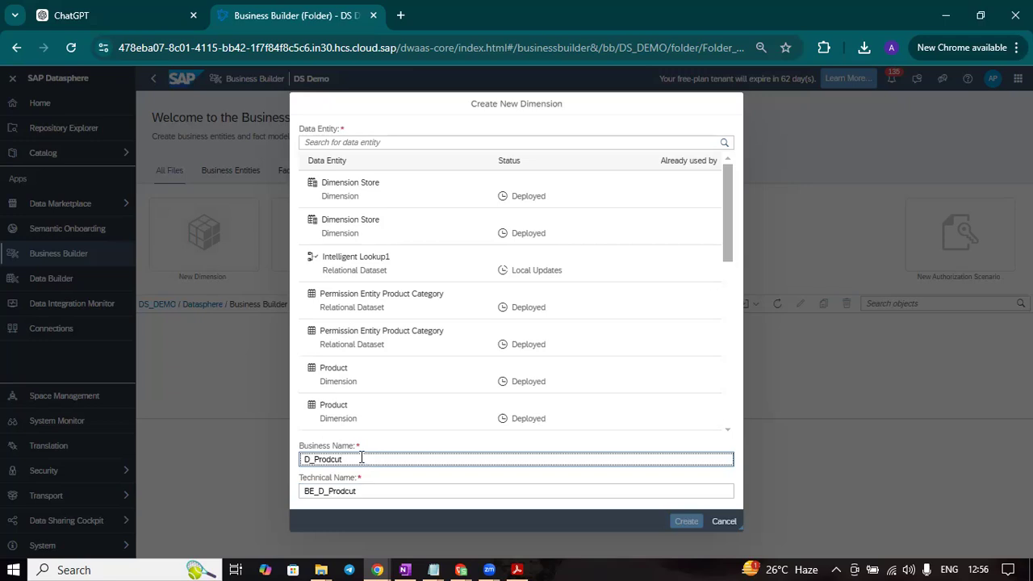
- Highlight the BE prefix in the new dimension's technical name for inspection
{"action": "left_click", "coordinate": [363, 490]}
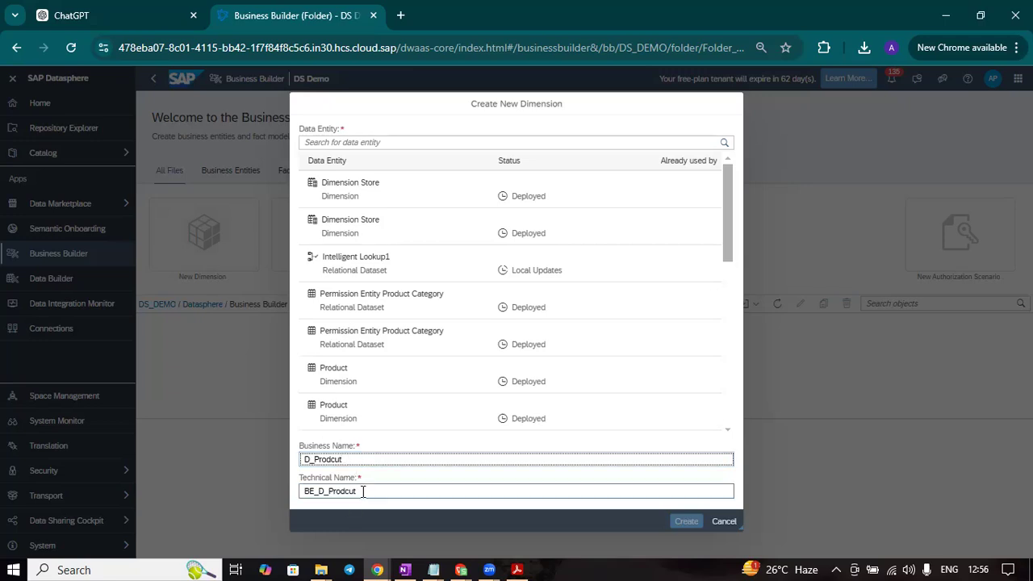
{"action": "left_click", "coordinate": [314, 493]}
{"action": "key", "text": "shift+Home"}
{"action": "left_click", "coordinate": [373, 489]}
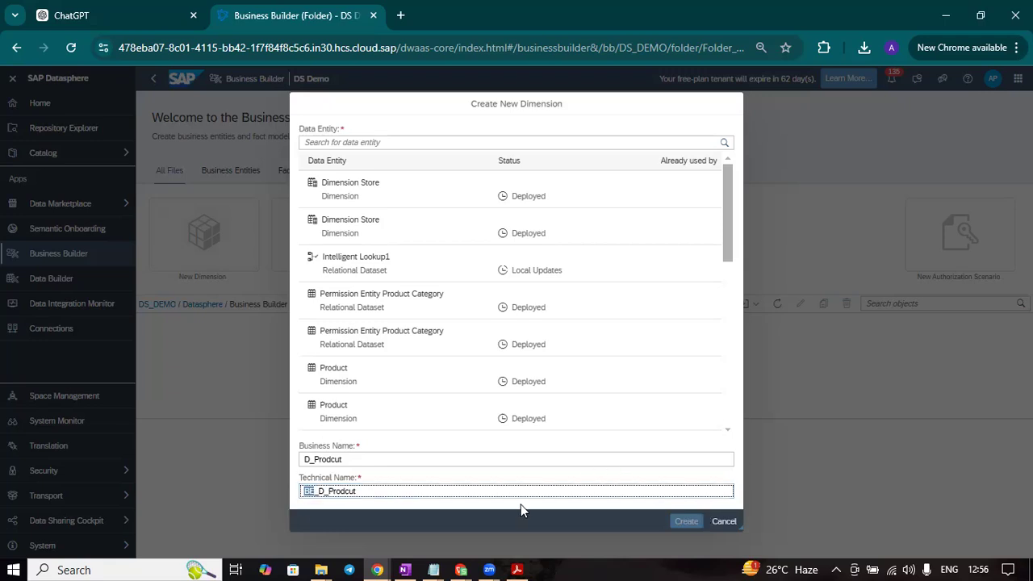
{"action": "left_click", "coordinate": [504, 525]}
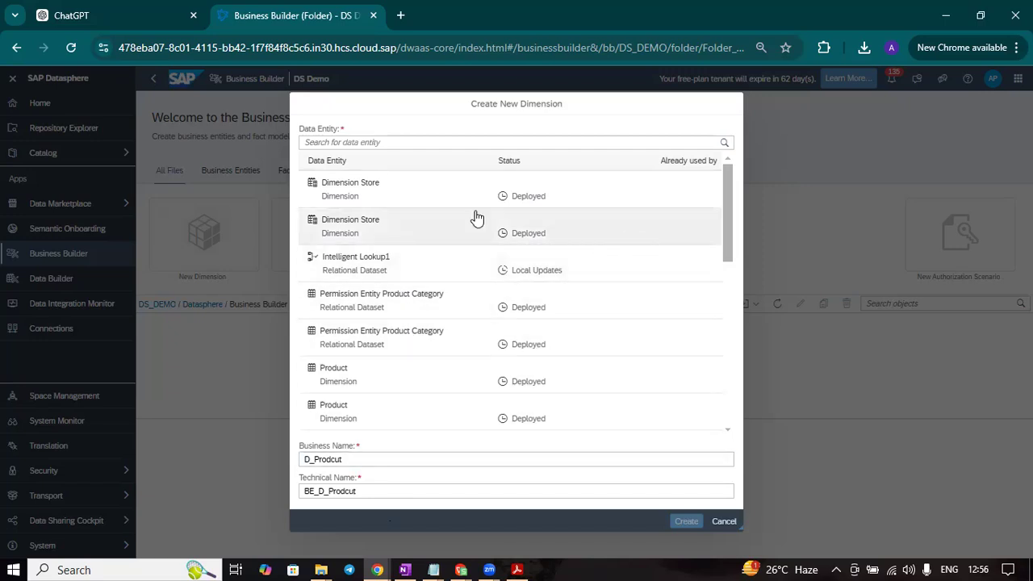
- Examine the full list of data entities offered as the source for the new dimension
{"action": "scroll", "coordinate": [452, 202], "scroll_direction": "down", "scroll_amount": 7}
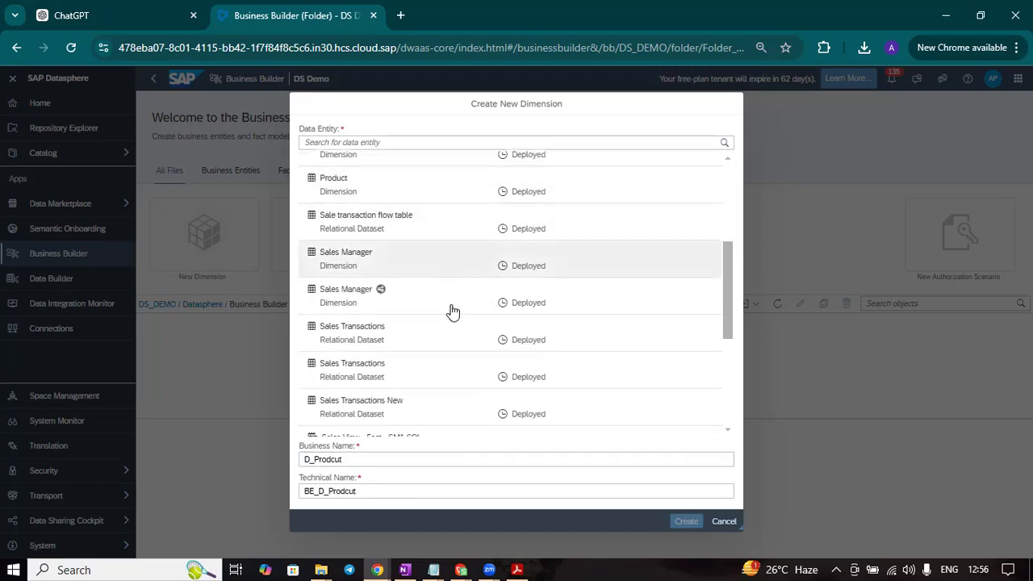
{"action": "scroll", "coordinate": [450, 376], "scroll_direction": "down", "scroll_amount": 5}
{"action": "scroll", "coordinate": [449, 395], "scroll_direction": "up", "scroll_amount": 8}
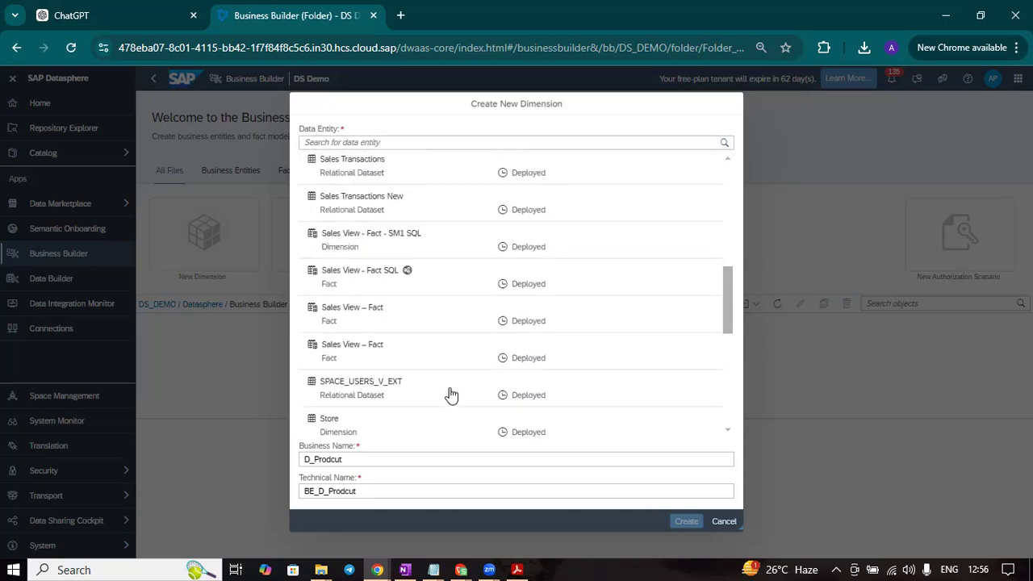
{"action": "scroll", "coordinate": [449, 395], "scroll_direction": "up", "scroll_amount": 2}
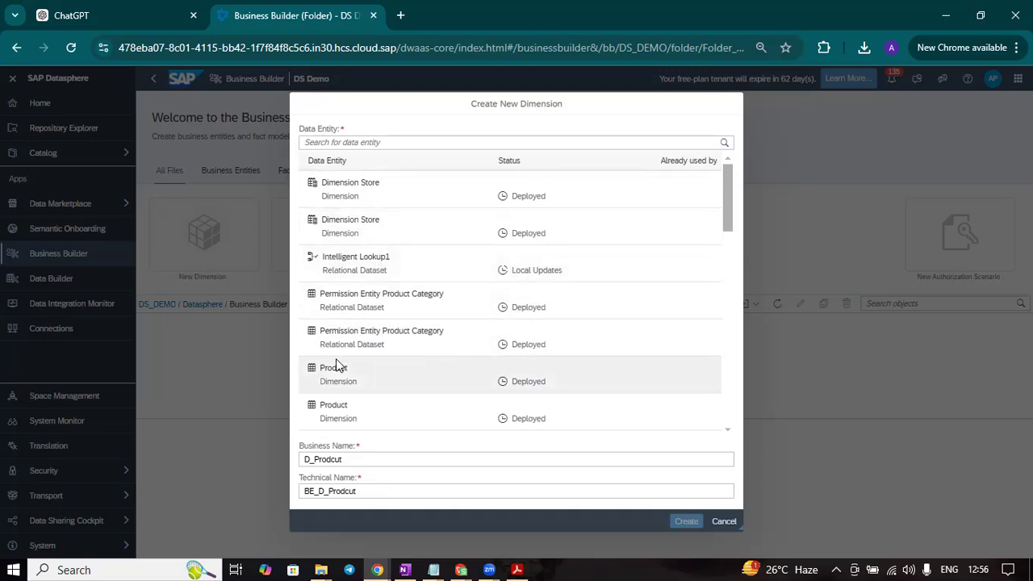
{"action": "scroll", "coordinate": [355, 369], "scroll_direction": "down", "scroll_amount": 2}
{"action": "scroll", "coordinate": [359, 373], "scroll_direction": "down", "scroll_amount": 2}
{"action": "scroll", "coordinate": [359, 373], "scroll_direction": "down", "scroll_amount": 3}
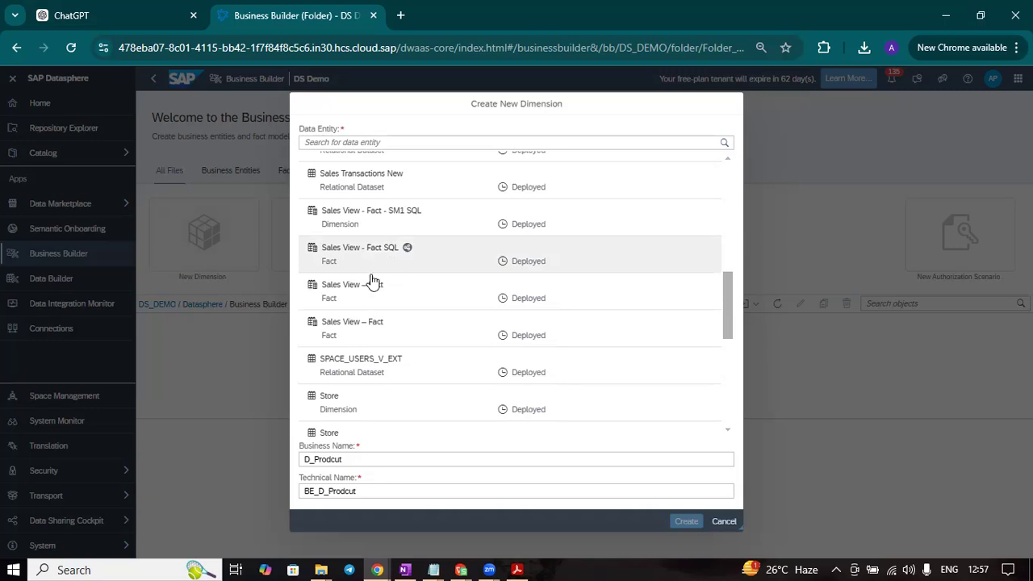
{"action": "scroll", "coordinate": [369, 306], "scroll_direction": "down", "scroll_amount": 2}
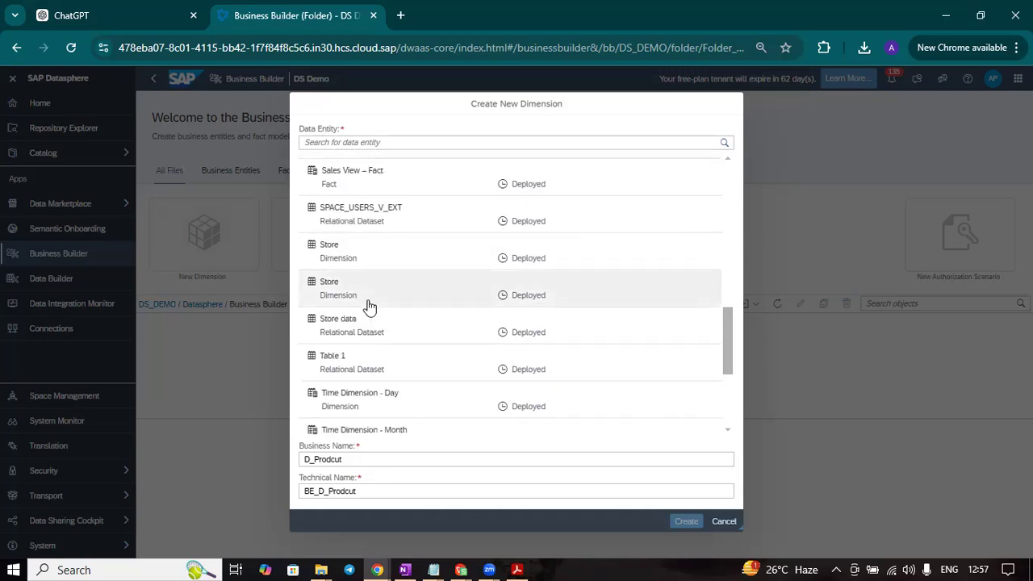
{"action": "scroll", "coordinate": [369, 305], "scroll_direction": "down", "scroll_amount": 3}
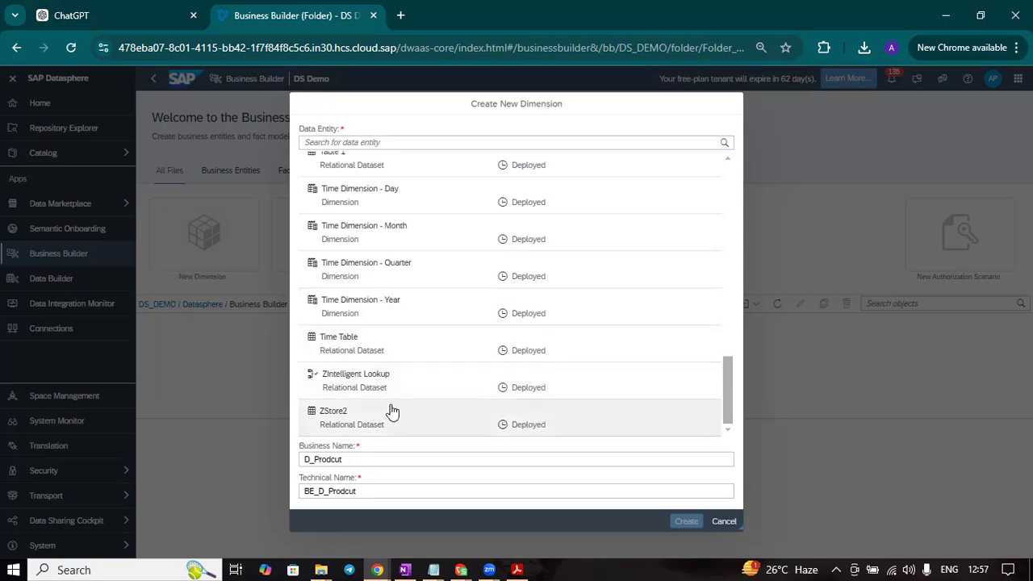
{"action": "scroll", "coordinate": [389, 410], "scroll_direction": "up", "scroll_amount": 10}
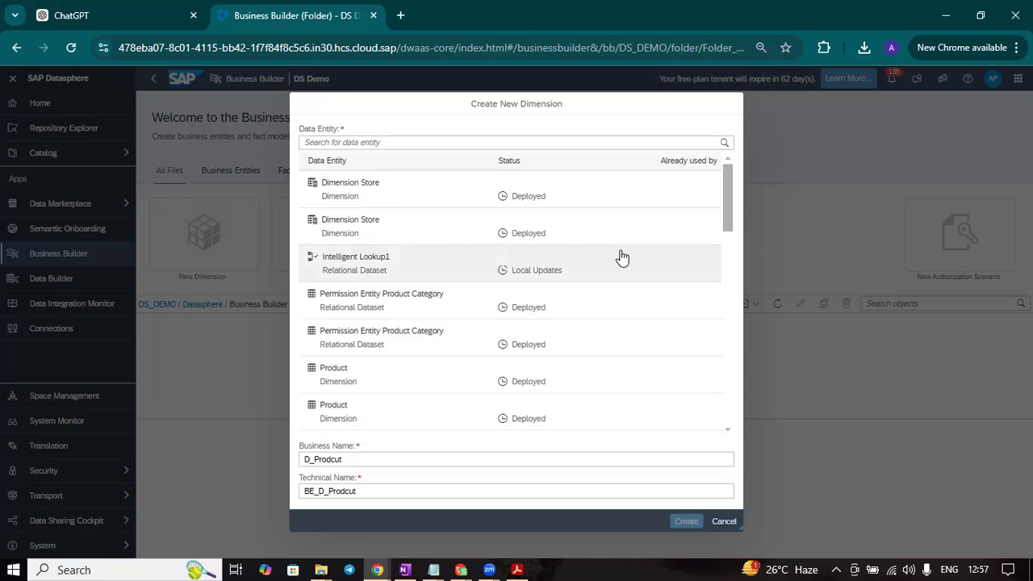
- Choose the second Product dimension as data entity and create the dimension, copying its attributes and key definitions
{"action": "left_click", "coordinate": [375, 418]}
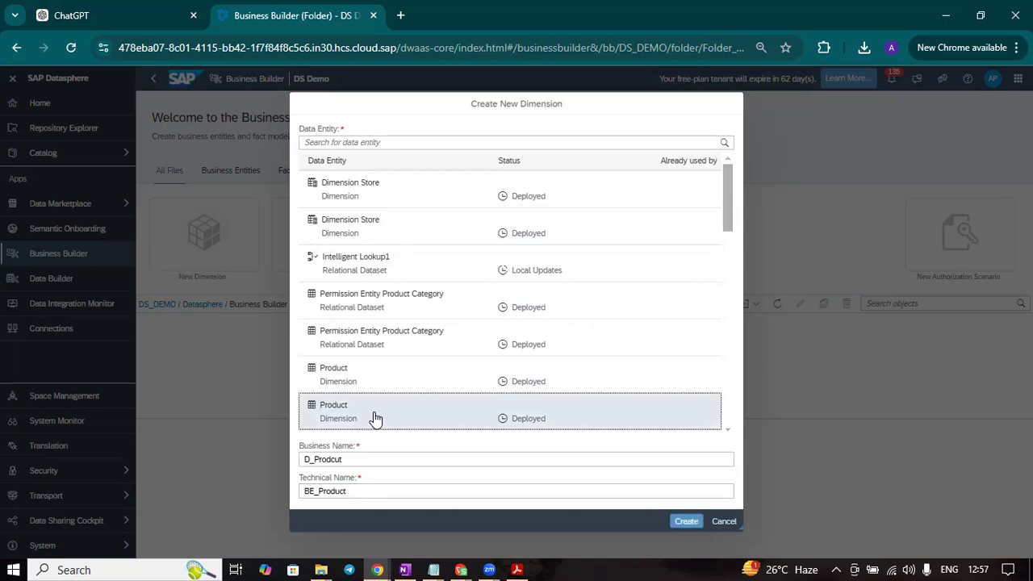
{"action": "left_click", "coordinate": [346, 459]}
{"action": "left_click", "coordinate": [683, 522]}
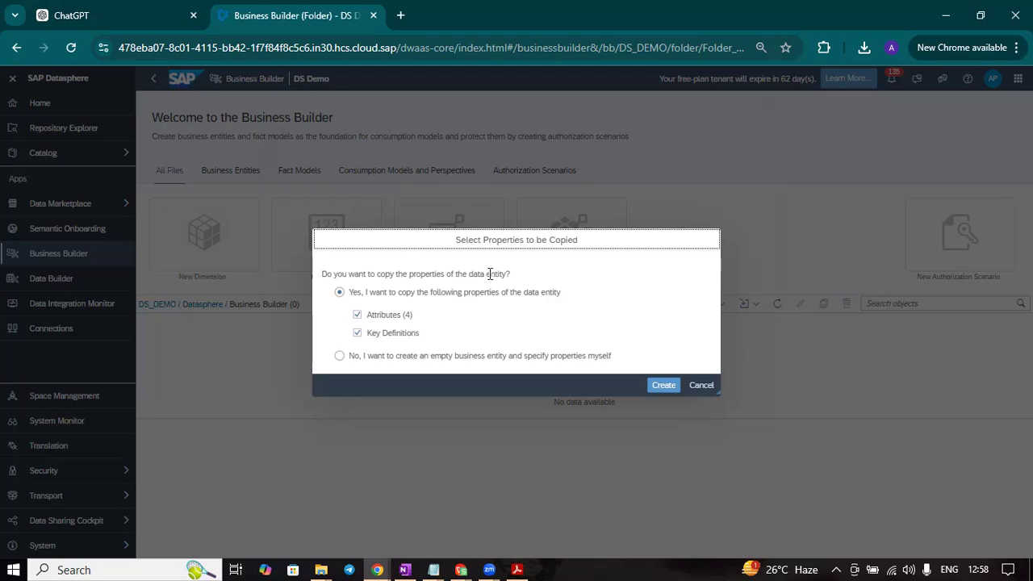
{"action": "left_click", "coordinate": [662, 387]}
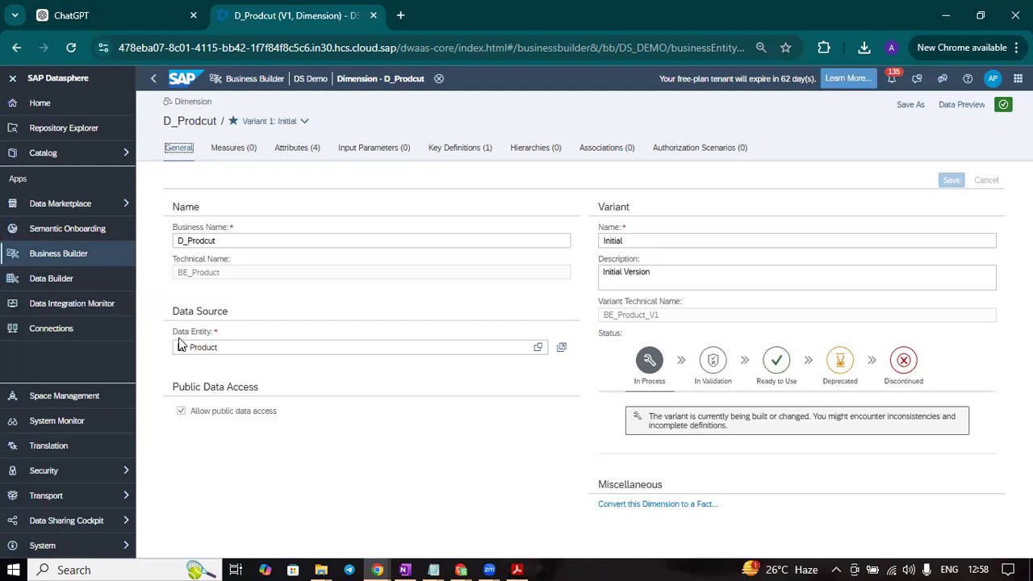
- Check the data entity selection list of D_Prodcut without changing it and read the help topic on Public Data Access
{"action": "left_click", "coordinate": [540, 350]}
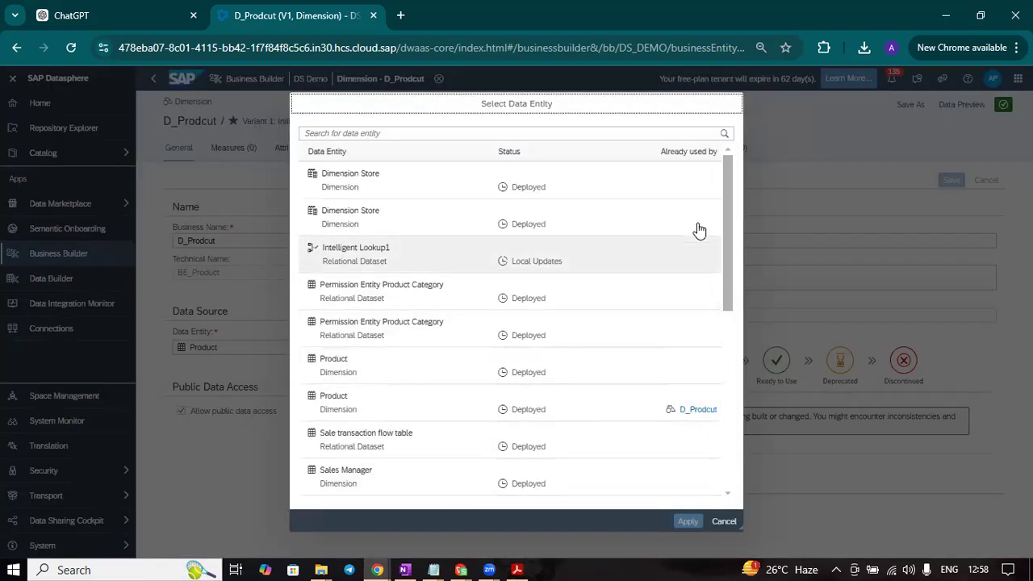
{"action": "left_click", "coordinate": [725, 521]}
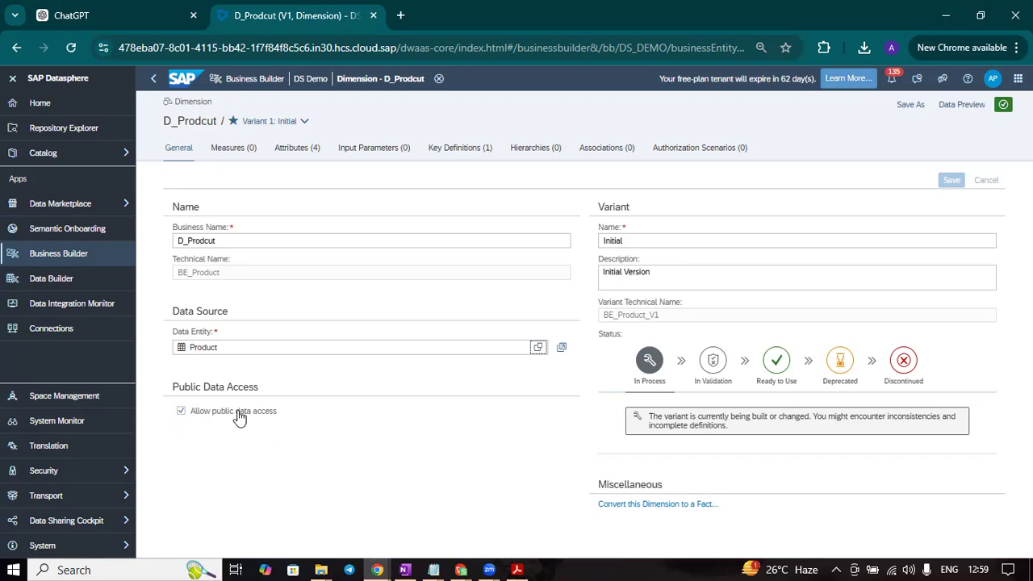
{"action": "left_click", "coordinate": [967, 81]}
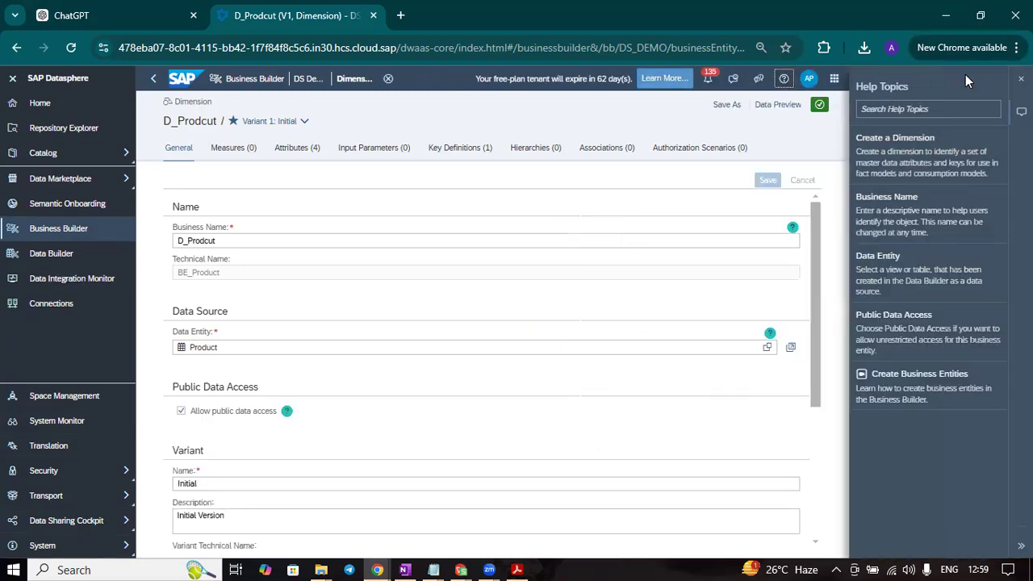
{"action": "mouse_move", "coordinate": [935, 316]}
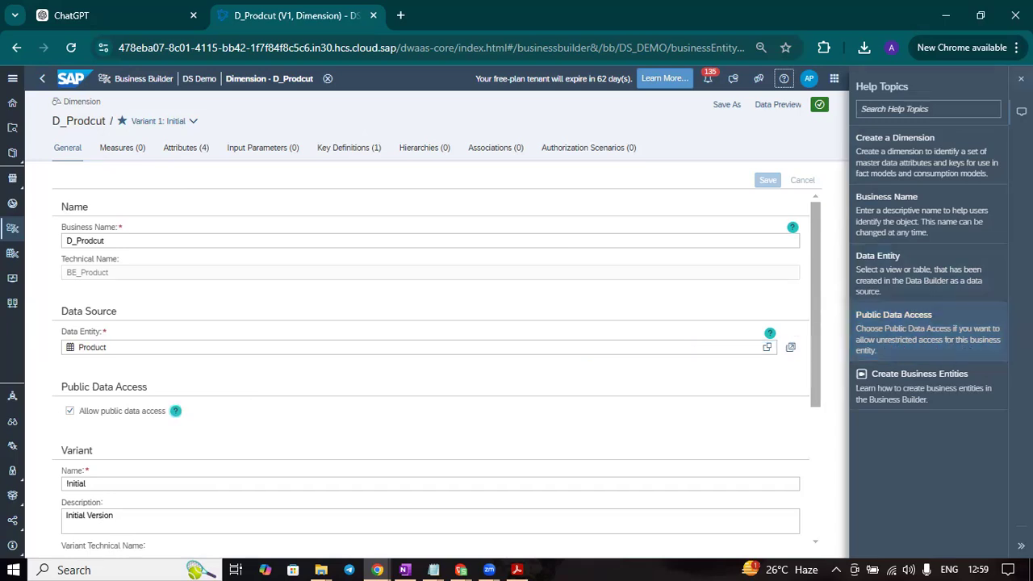
{"action": "left_click", "coordinate": [1021, 78]}
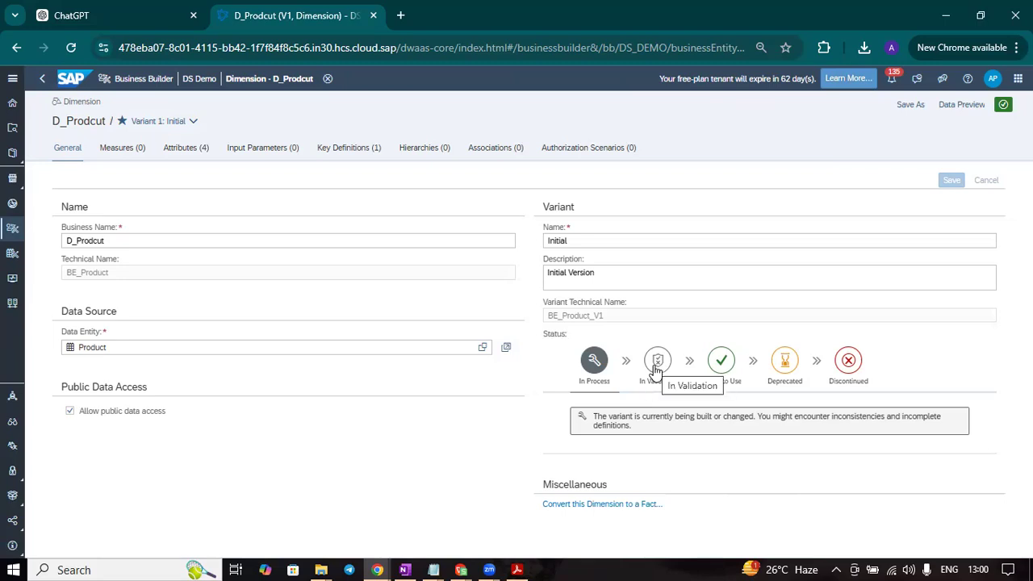
- Review the measures and attributes of D_Prodcut and start adding a new attribute
{"action": "left_click", "coordinate": [121, 150]}
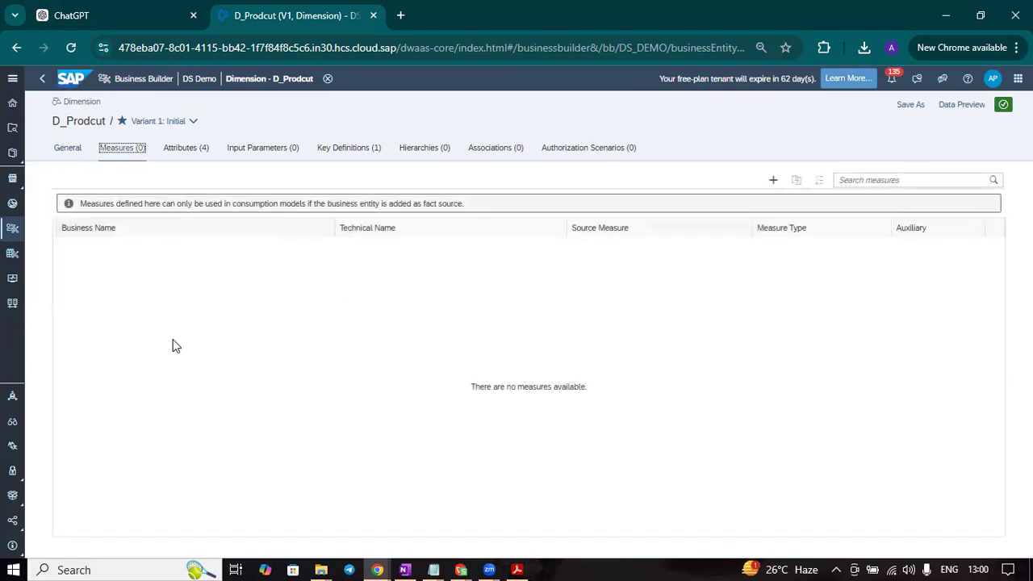
{"action": "left_click", "coordinate": [178, 159]}
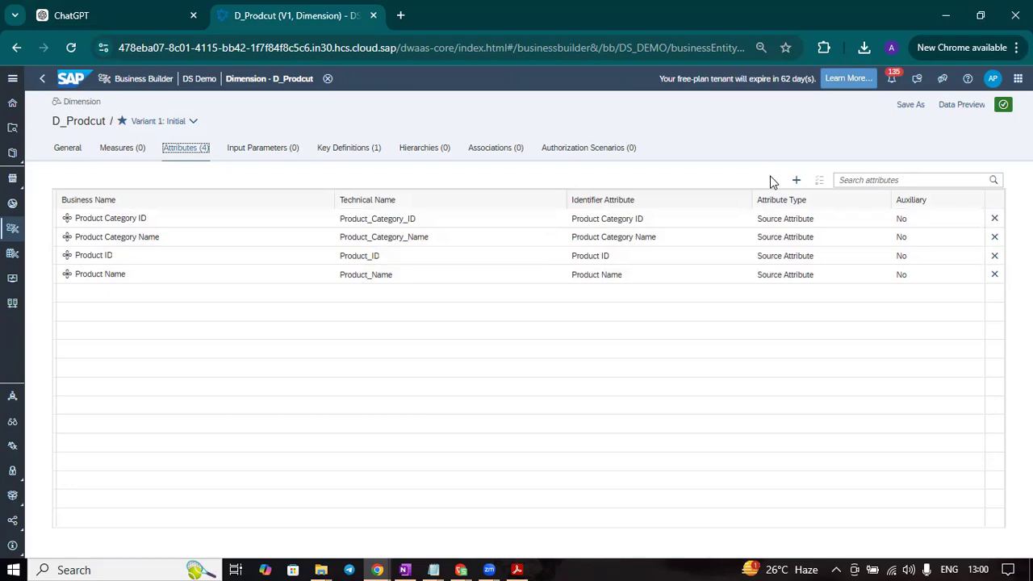
{"action": "left_click", "coordinate": [797, 181]}
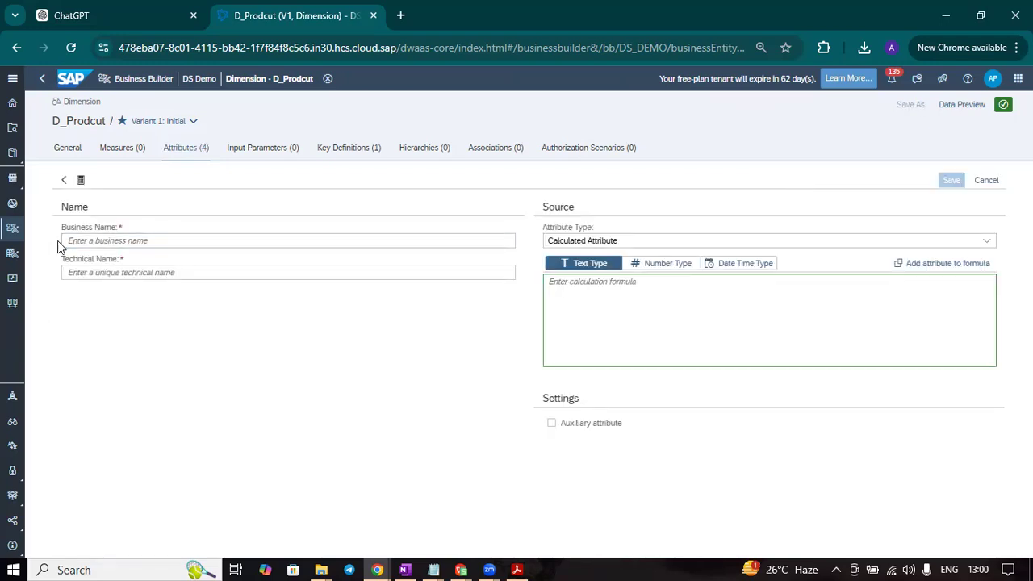
{"action": "left_click", "coordinate": [85, 275]}
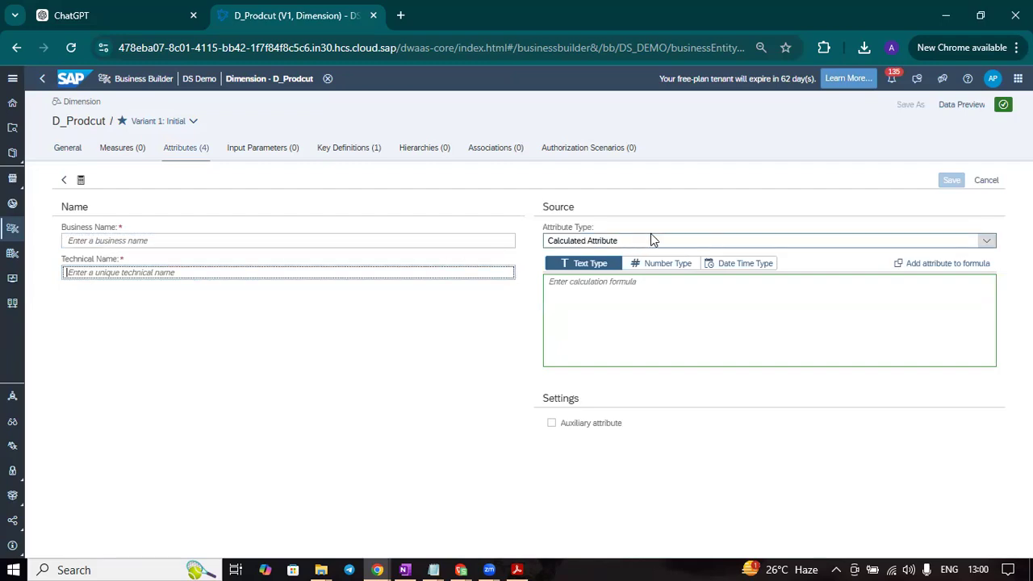
- Try the number and date time types for a new calculated attribute and discard the unsaved attribute
{"action": "left_click", "coordinate": [988, 242]}
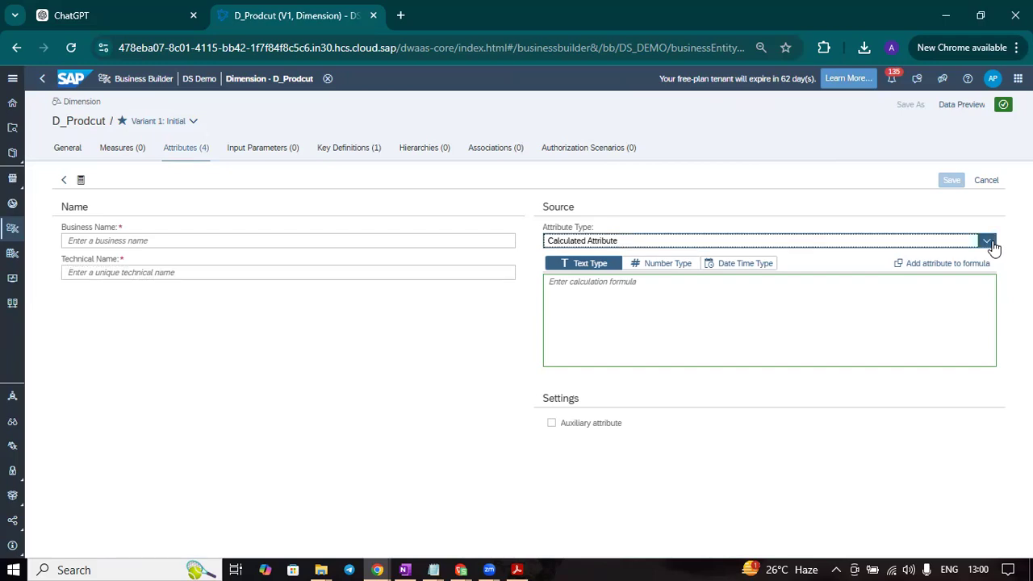
{"action": "left_click", "coordinate": [370, 335]}
{"action": "left_click", "coordinate": [613, 303]}
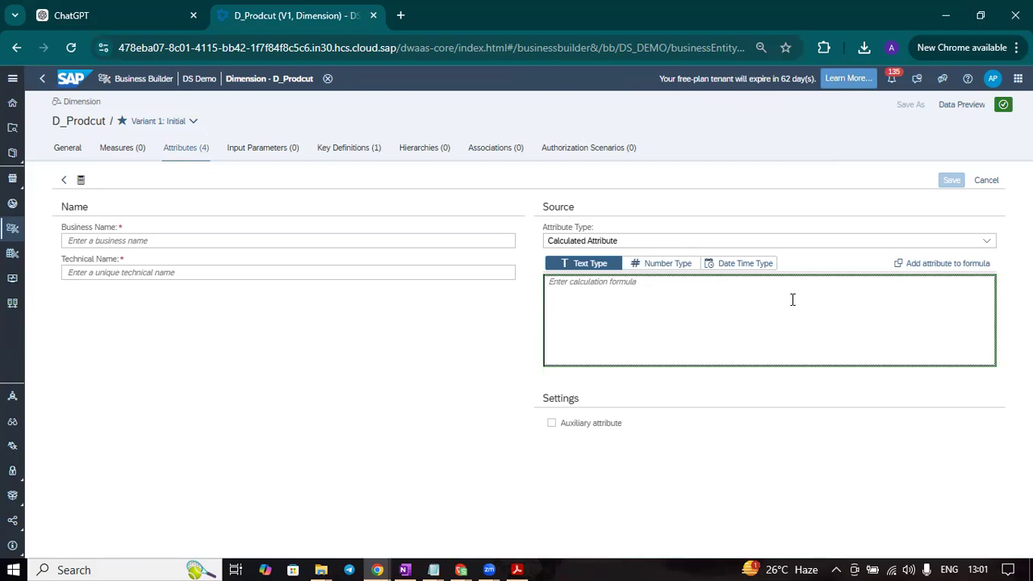
{"action": "left_click", "coordinate": [663, 267]}
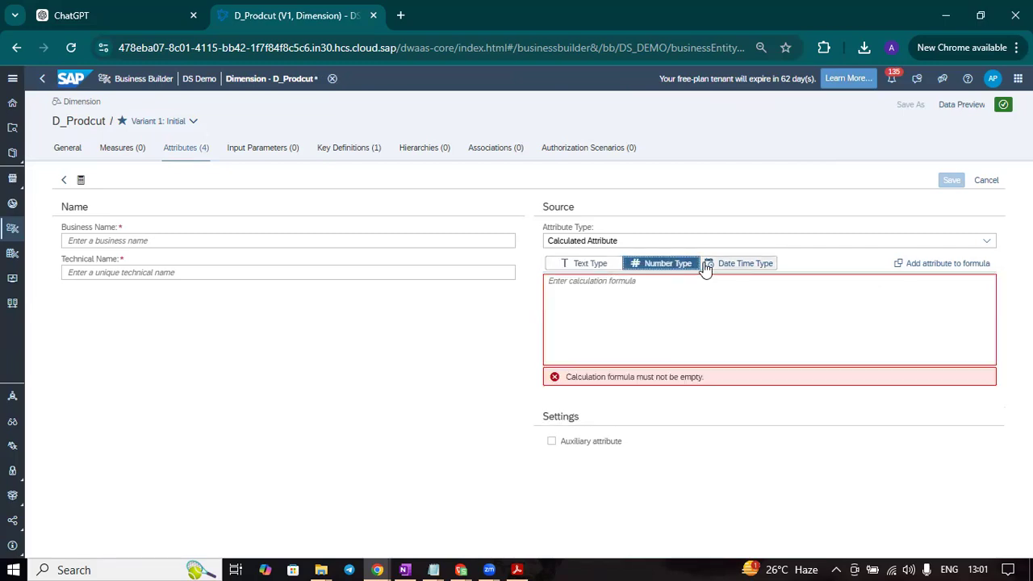
{"action": "left_click", "coordinate": [746, 266]}
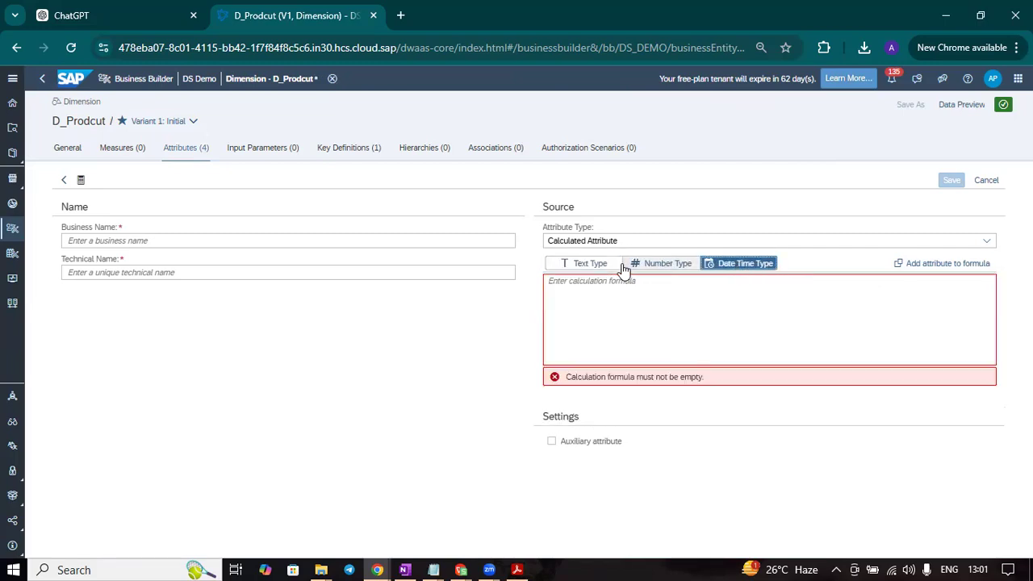
{"action": "left_click", "coordinate": [986, 180]}
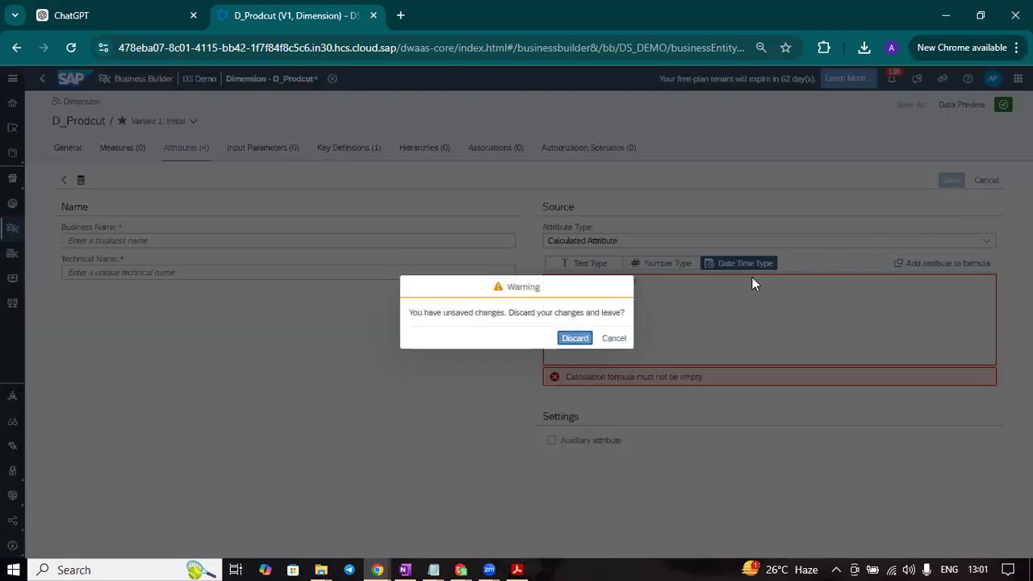
{"action": "left_click", "coordinate": [572, 340]}
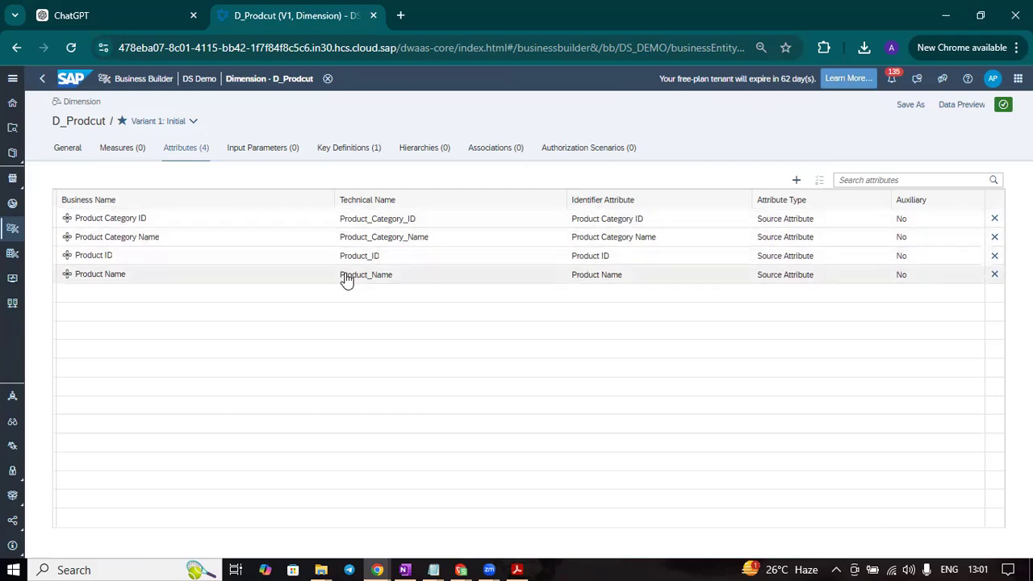
- Review the input parameters, key definitions, hierarchies, associations and authorization scenarios of D_Prodcut
{"action": "left_click", "coordinate": [257, 153]}
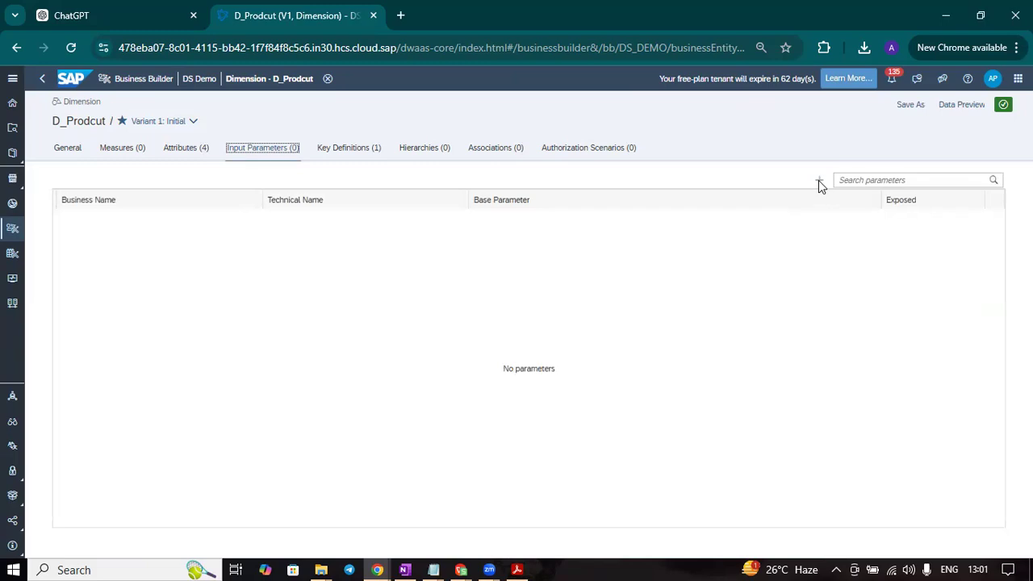
{"action": "left_click", "coordinate": [468, 284]}
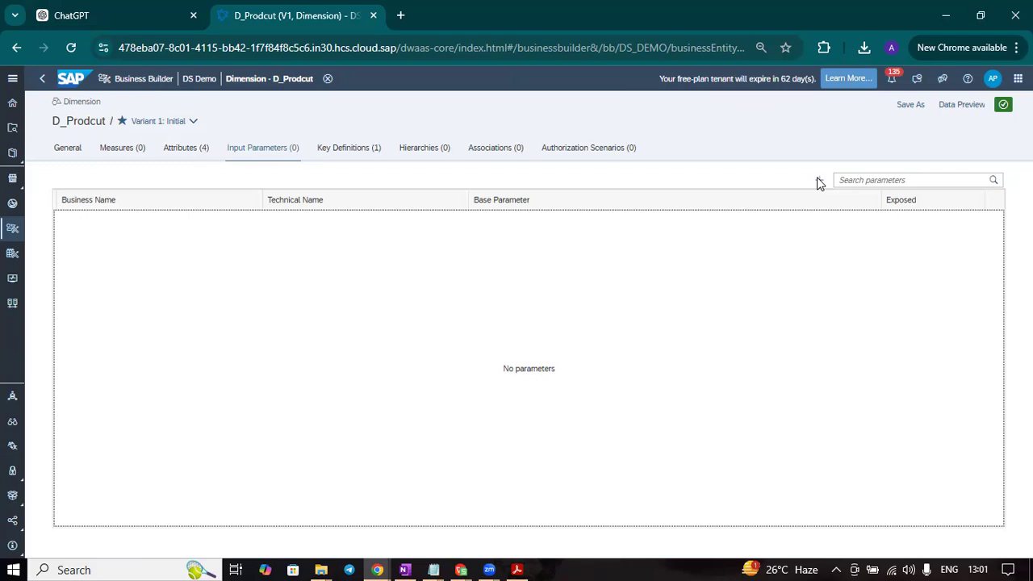
{"action": "left_click", "coordinate": [360, 154]}
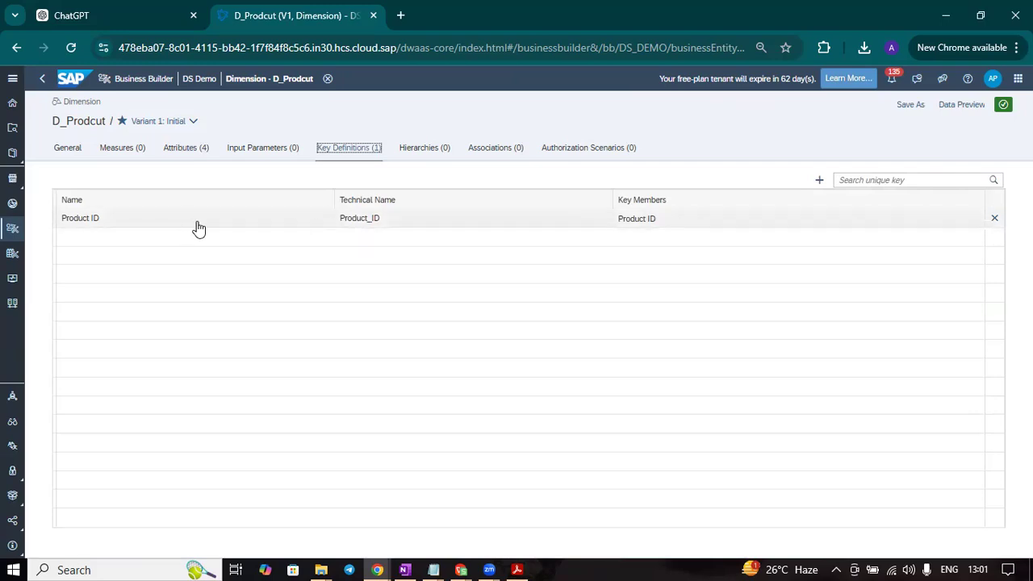
{"action": "left_click", "coordinate": [437, 152]}
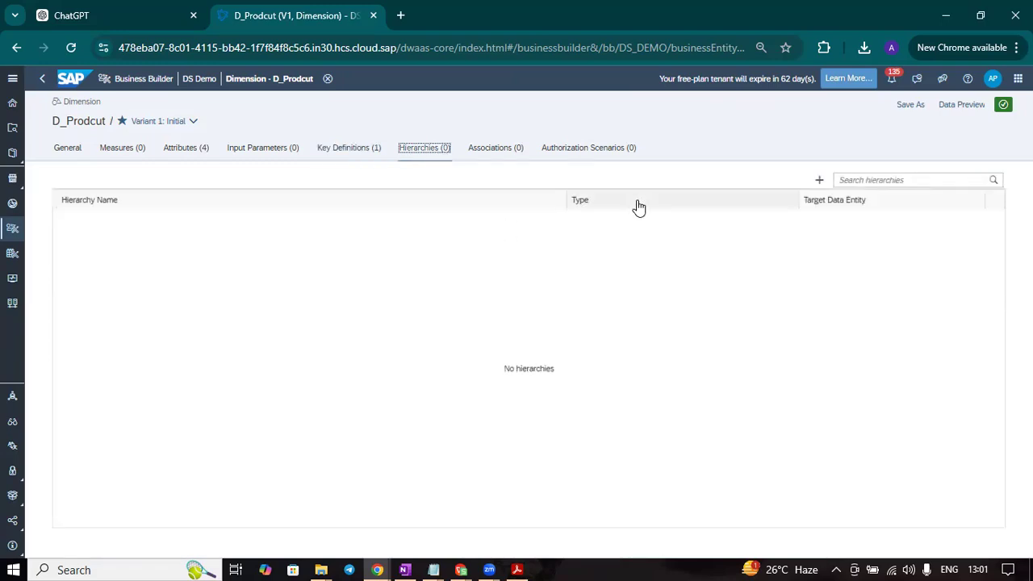
{"action": "left_click", "coordinate": [499, 152]}
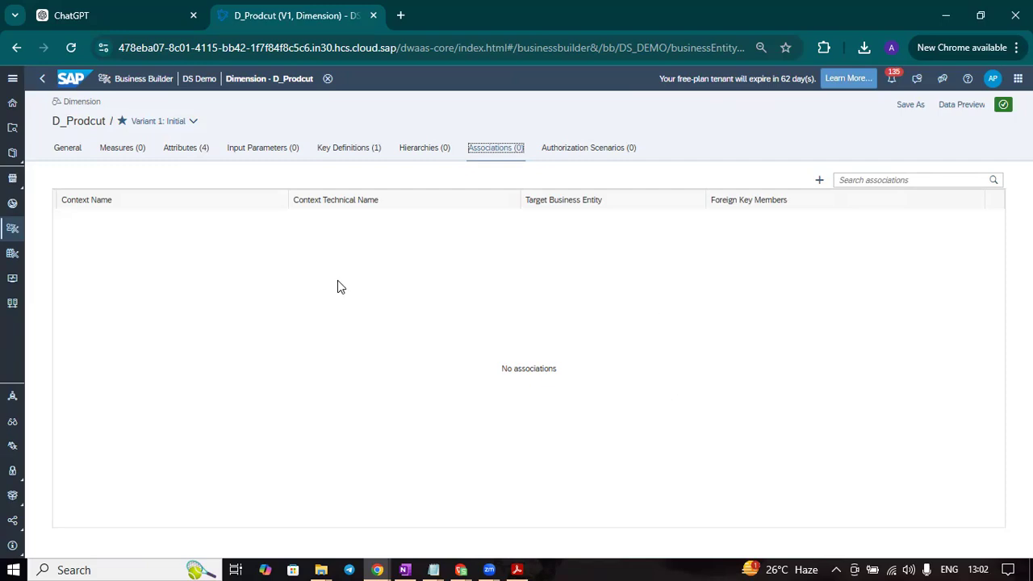
{"action": "left_click", "coordinate": [570, 152]}
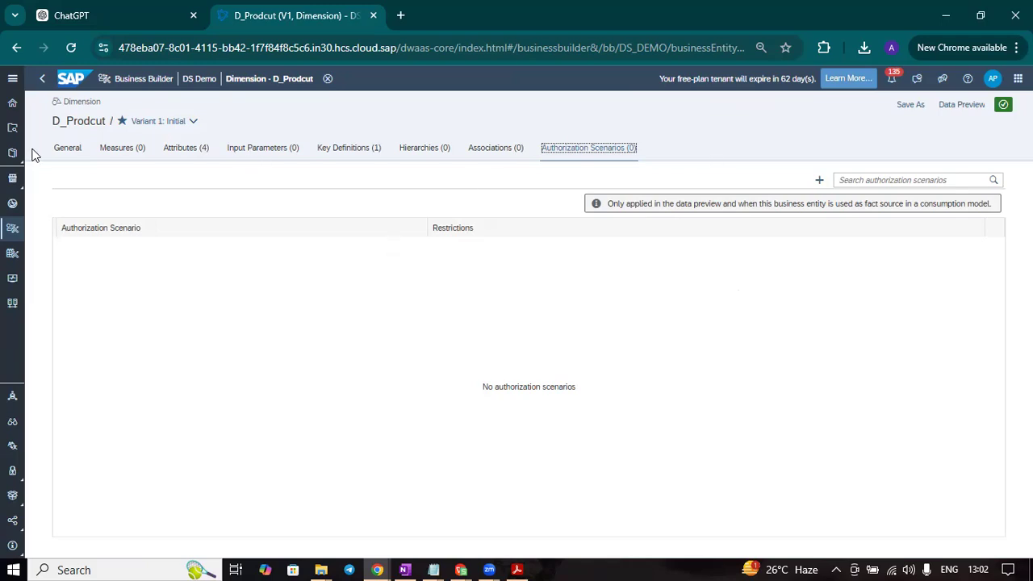
- Set the status of the dimension's Initial variant to Ready to Use and save the dimension
{"action": "left_click", "coordinate": [70, 149]}
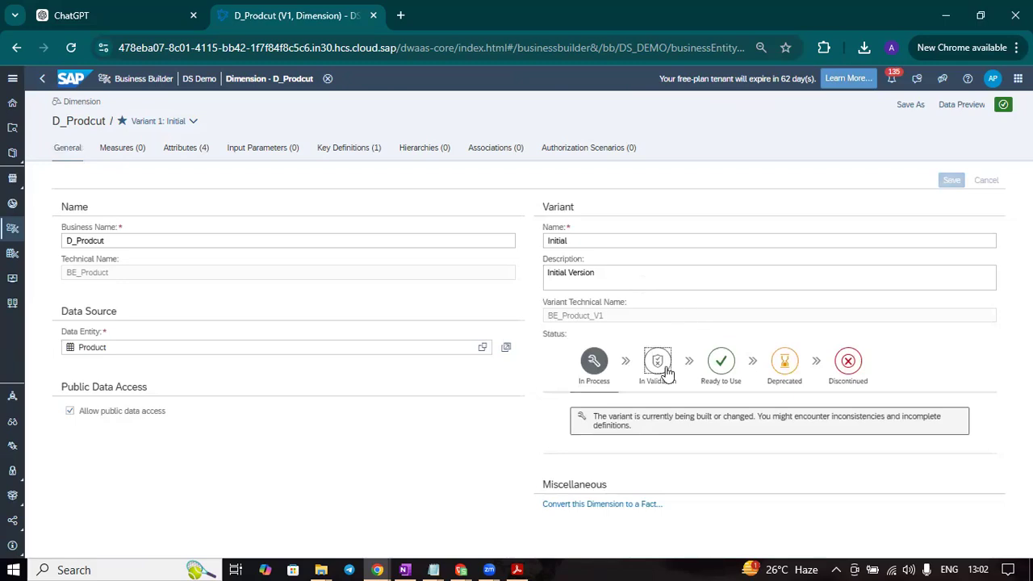
{"action": "left_click", "coordinate": [658, 361]}
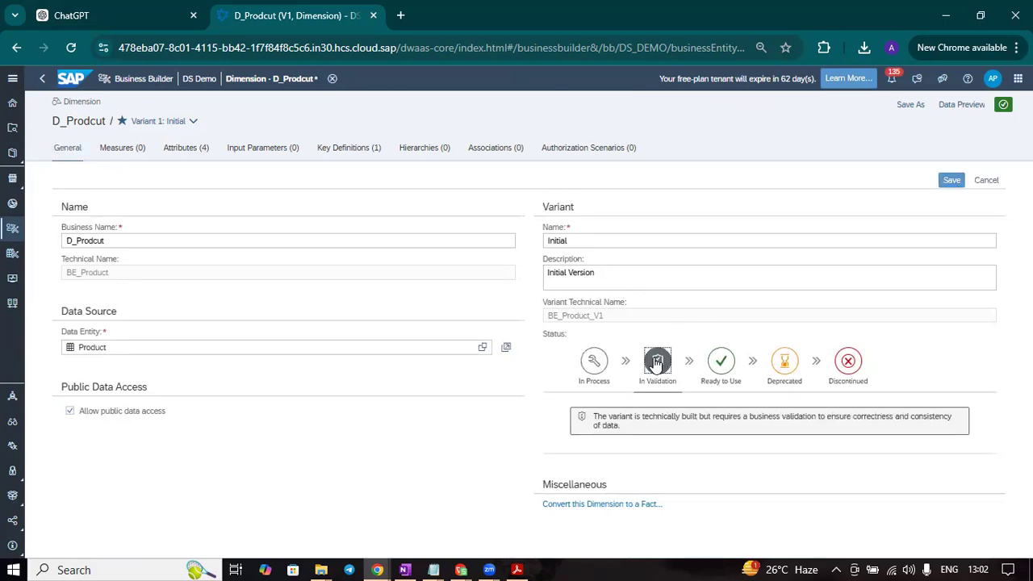
{"action": "left_click", "coordinate": [713, 367]}
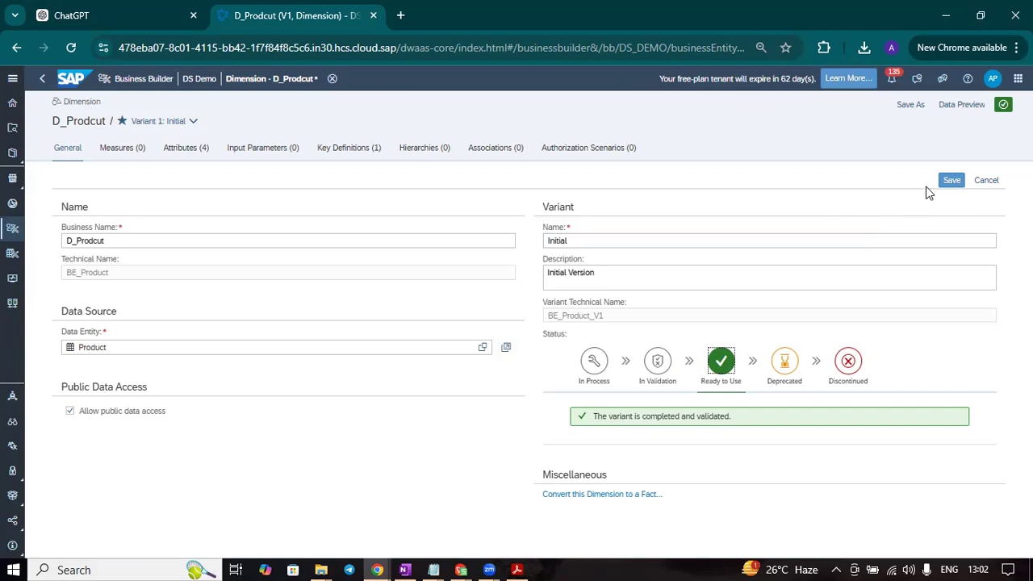
{"action": "left_click", "coordinate": [951, 181]}
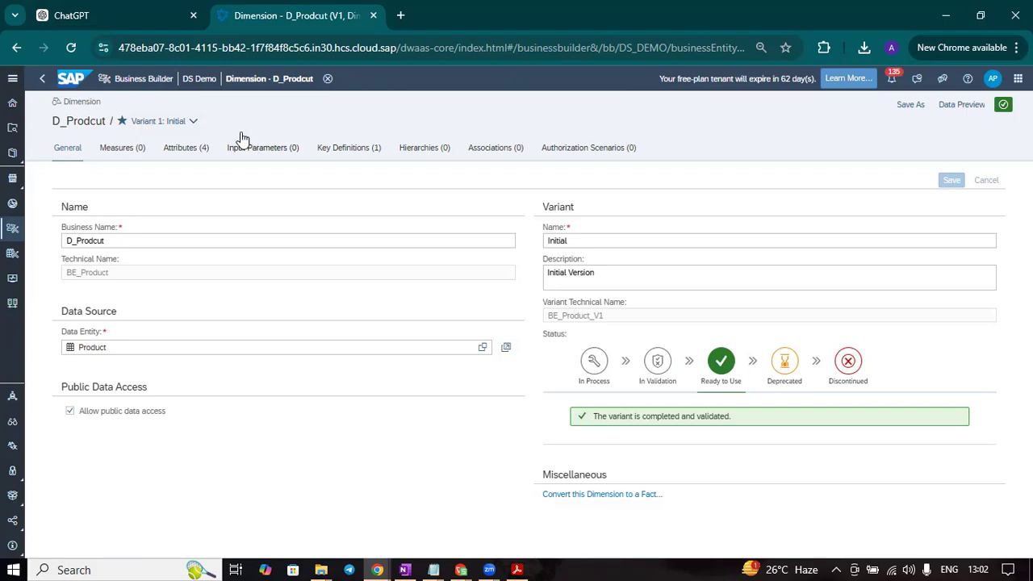
- Check the list of business entity variants of D_Prodcut and return to its general properties
{"action": "left_click", "coordinate": [193, 122]}
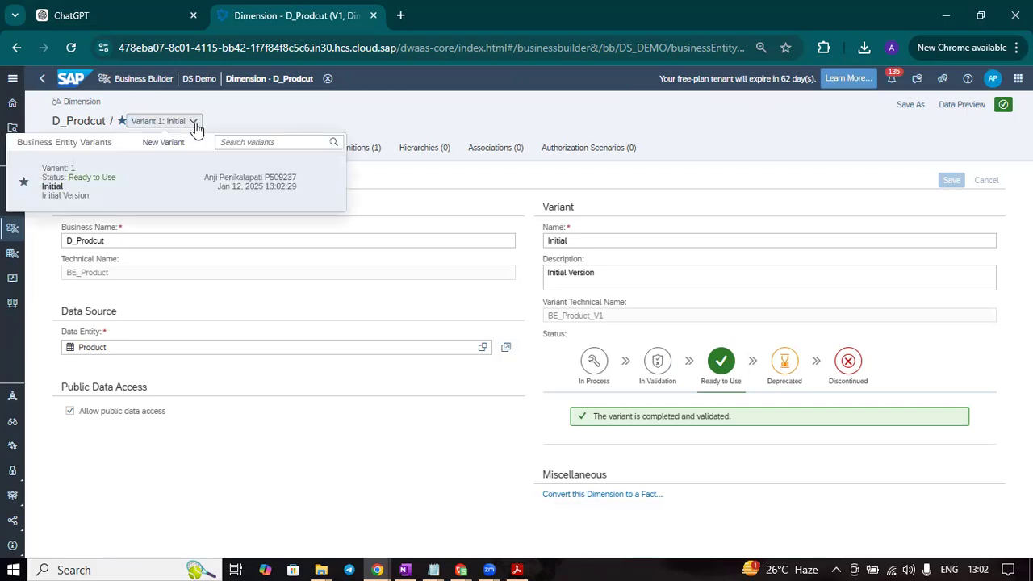
{"action": "left_click", "coordinate": [238, 104]}
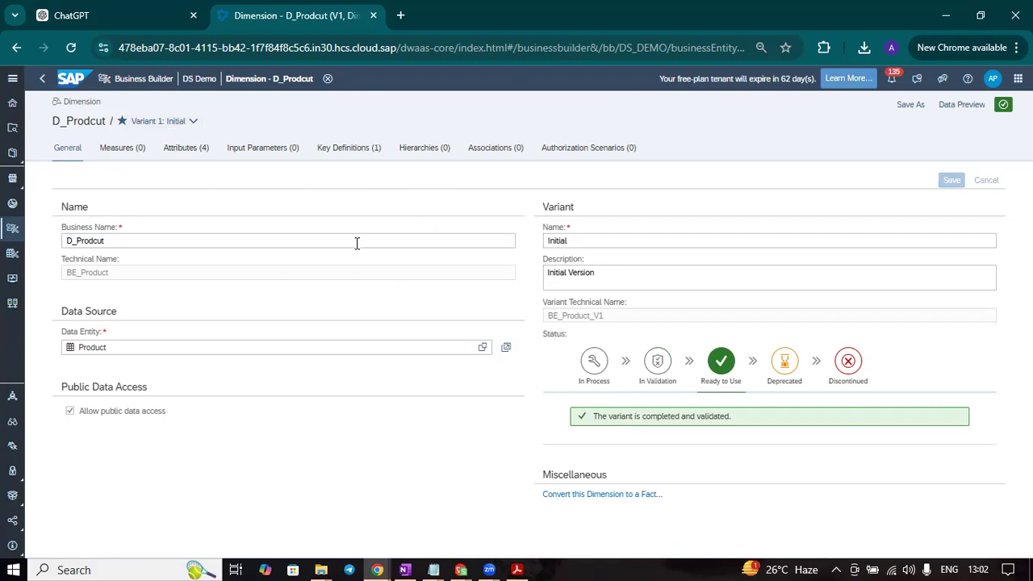
{"action": "left_click", "coordinate": [193, 160]}
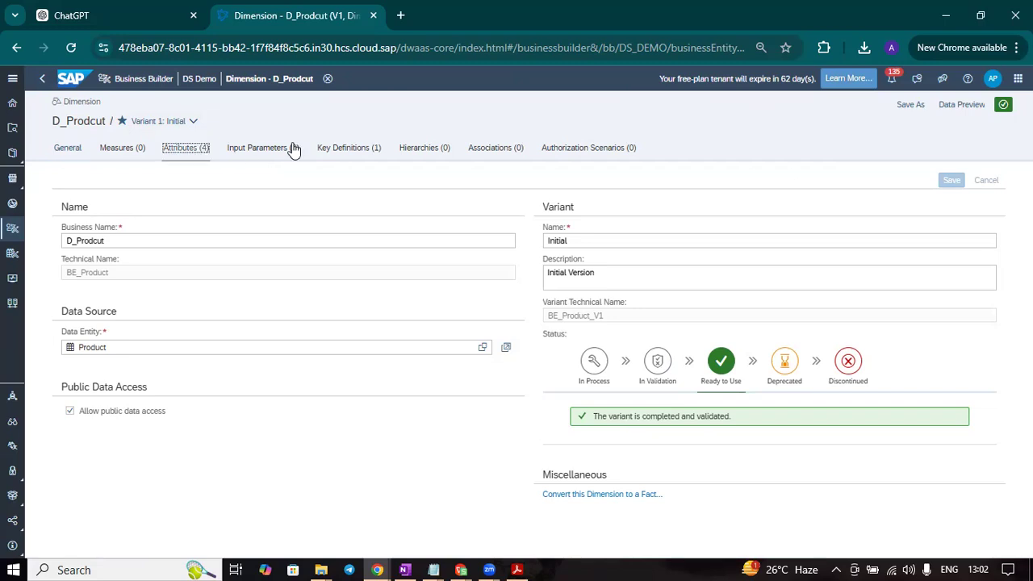
{"action": "left_click", "coordinate": [64, 149]}
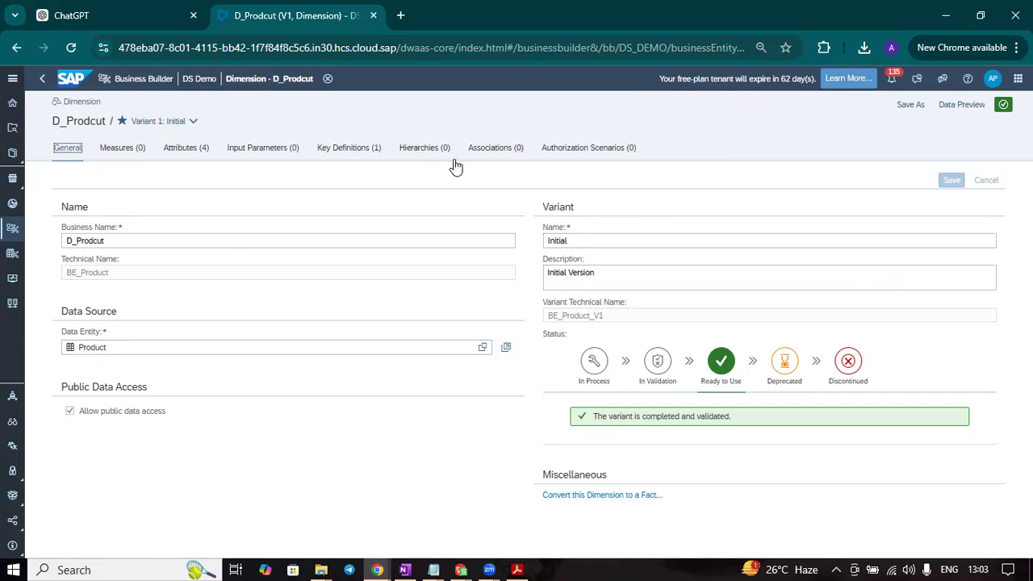
- Open the data preview of D_Prodcut, add Product ID and Product Name to the perspective, and look through the rows
{"action": "left_click", "coordinate": [962, 106]}
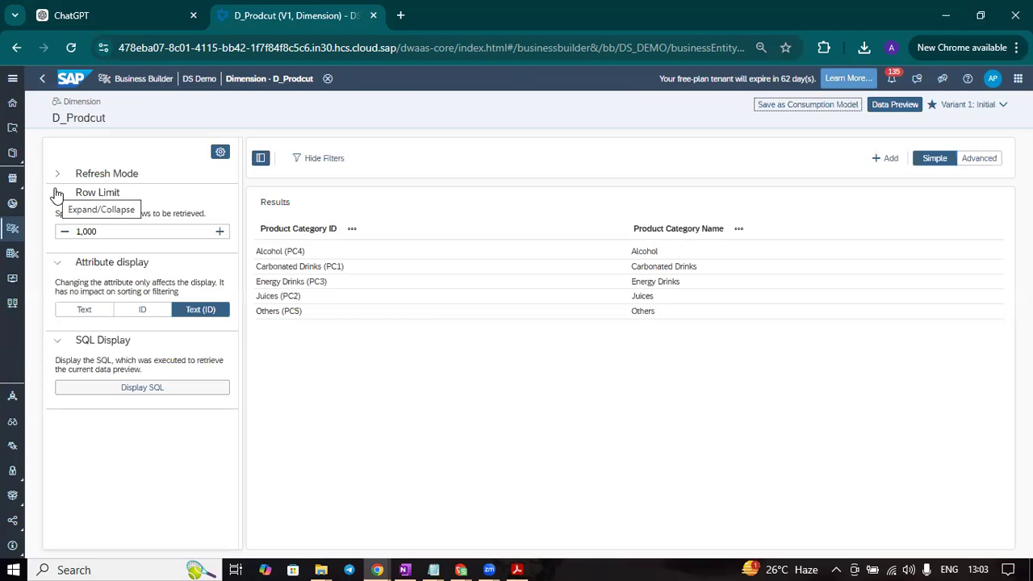
{"action": "left_click", "coordinate": [220, 153]}
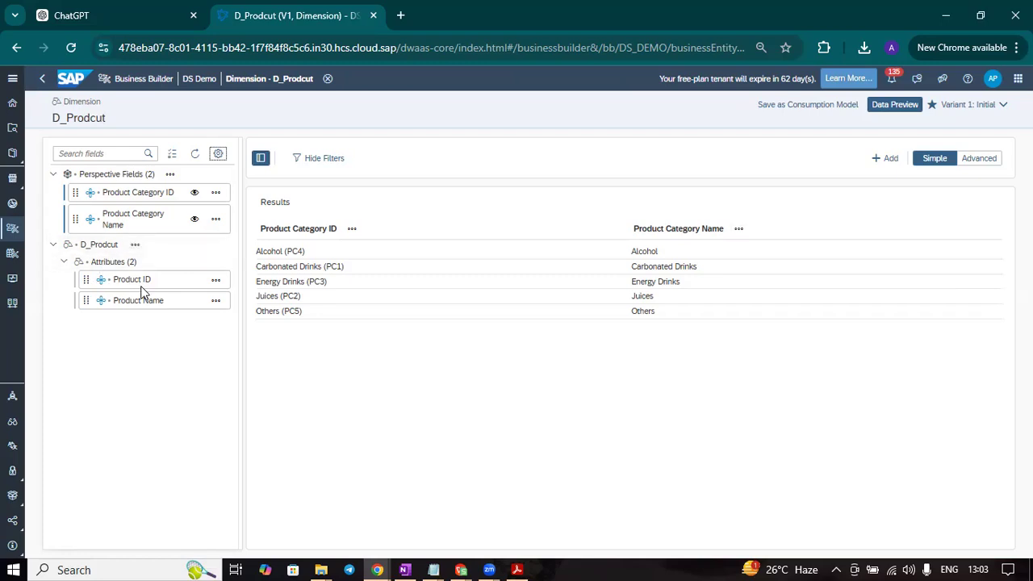
{"action": "left_click", "coordinate": [215, 280]}
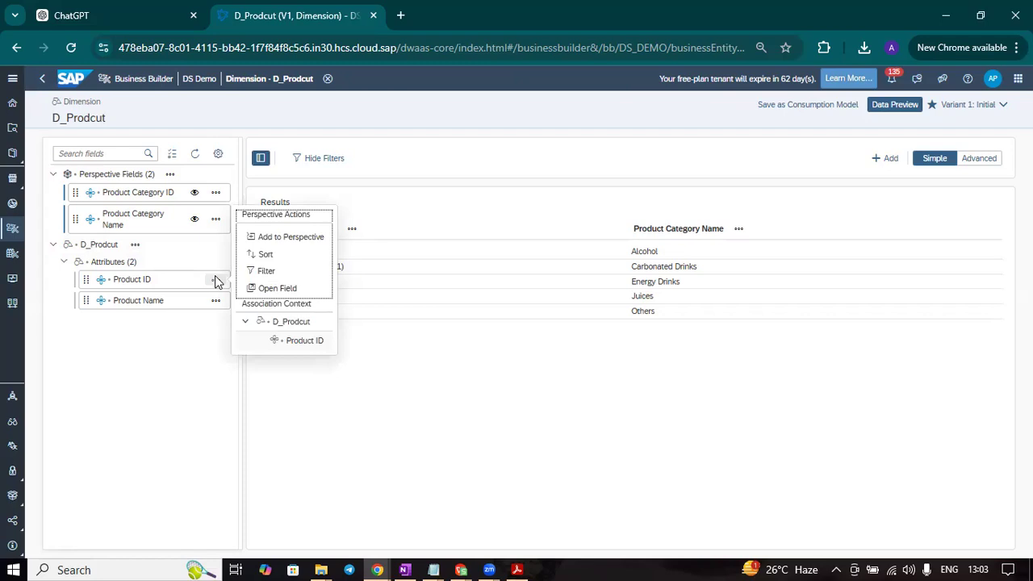
{"action": "left_click", "coordinate": [276, 239]}
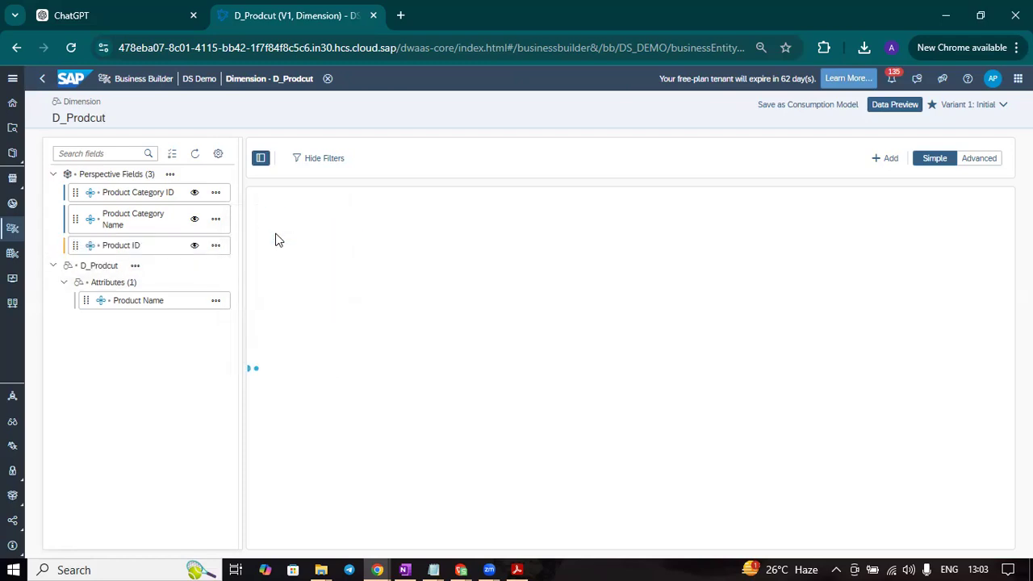
{"action": "left_click", "coordinate": [215, 301]}
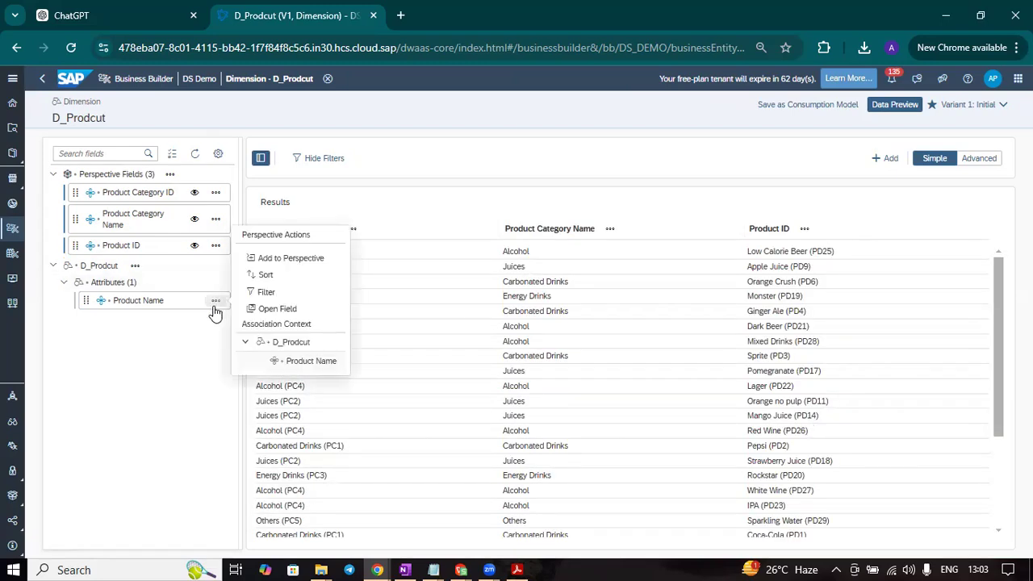
{"action": "left_click", "coordinate": [285, 261]}
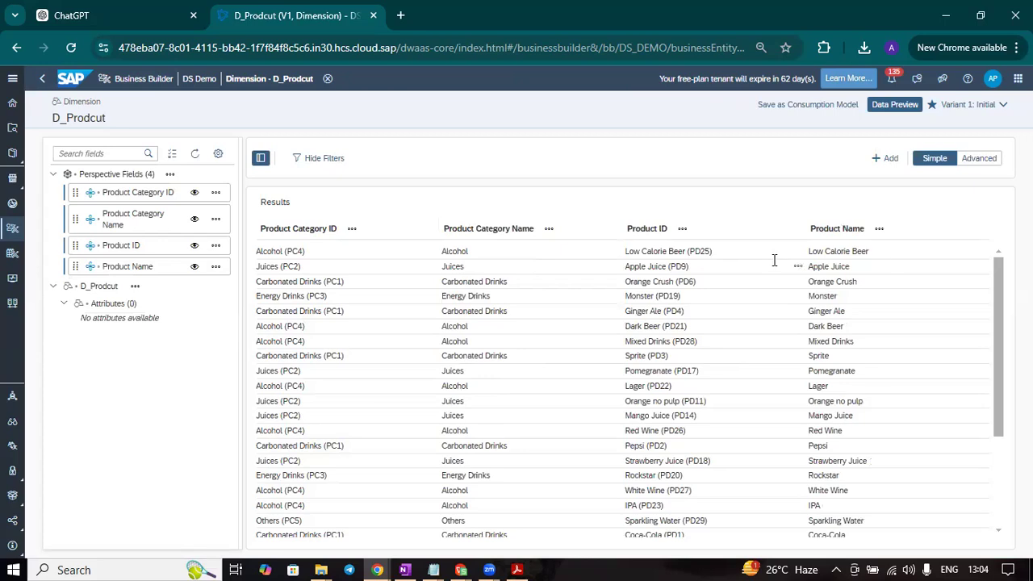
{"action": "scroll", "coordinate": [627, 291], "scroll_direction": "down", "scroll_amount": 5}
{"action": "scroll", "coordinate": [627, 296], "scroll_direction": "up", "scroll_amount": 5}
- Remove Product Category Name and Product Category ID from the perspective and sort the preview by Product ID
{"action": "left_click", "coordinate": [215, 219]}
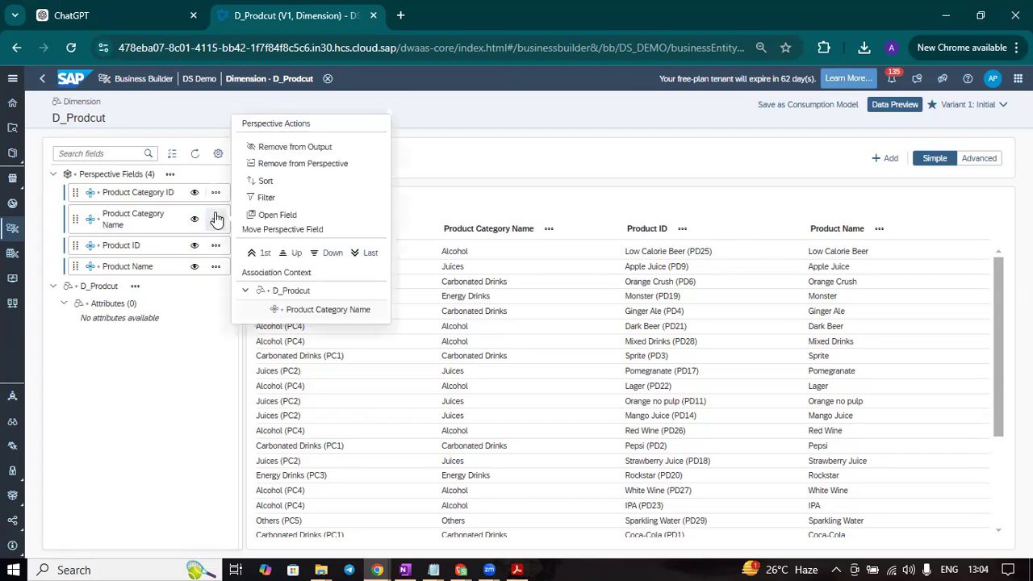
{"action": "left_click", "coordinate": [295, 164]}
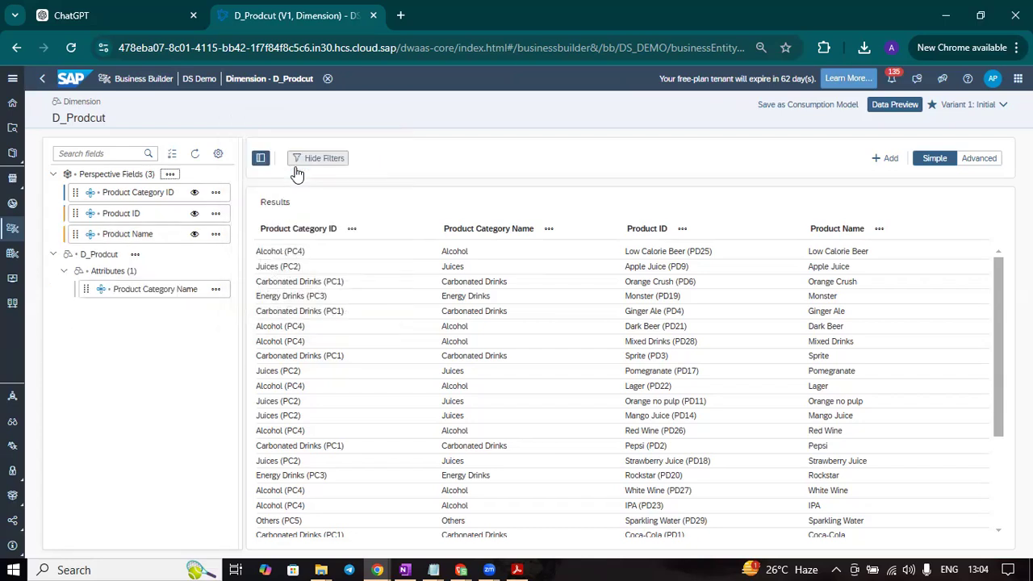
{"action": "left_click", "coordinate": [215, 196]}
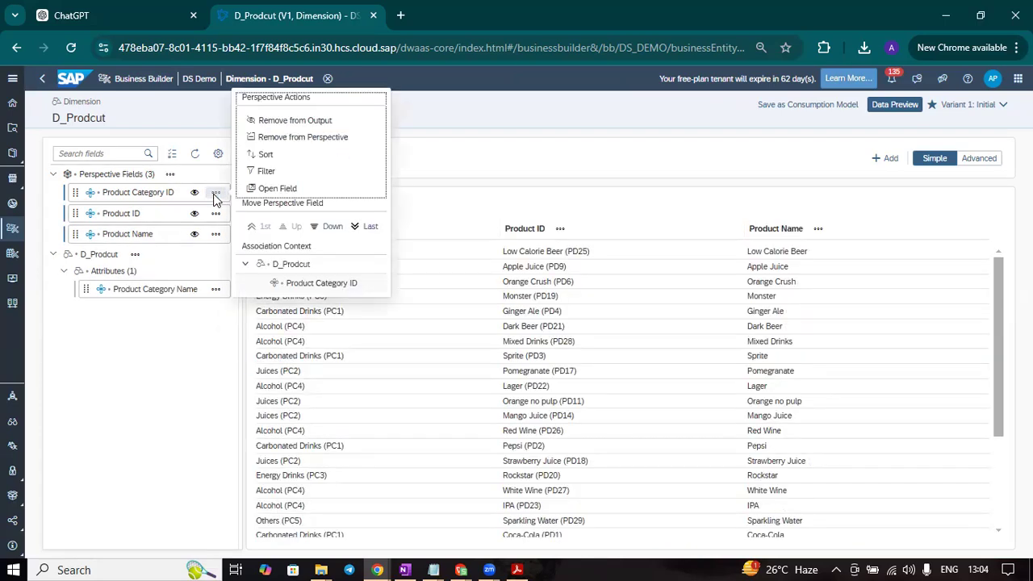
{"action": "left_click", "coordinate": [260, 137]}
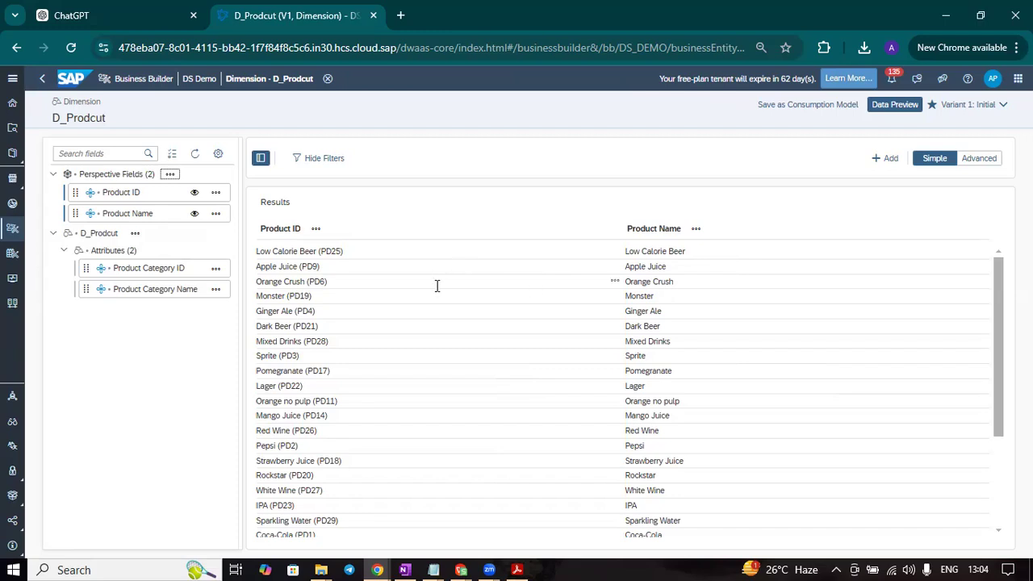
{"action": "left_click", "coordinate": [215, 192]}
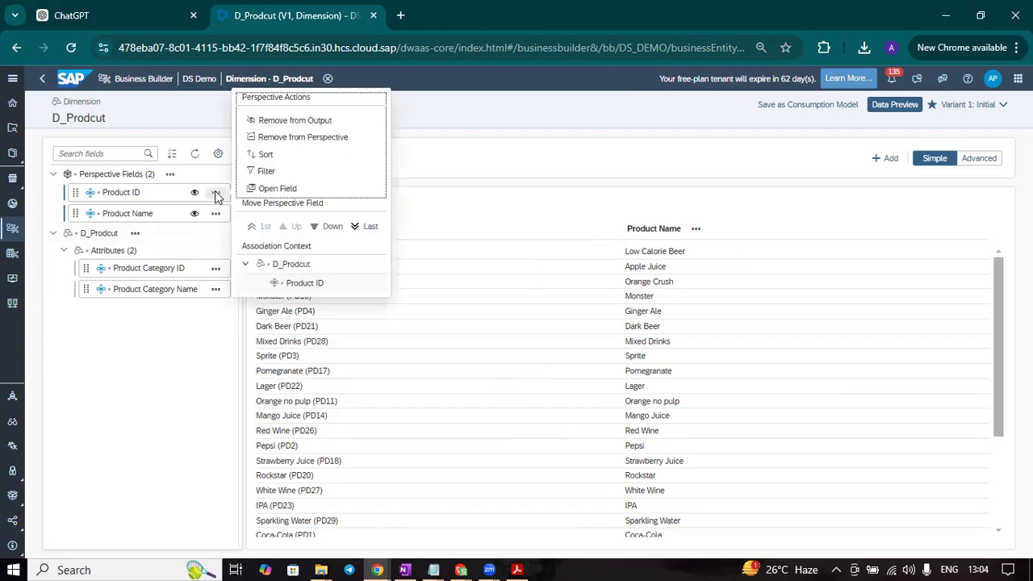
{"action": "left_click", "coordinate": [267, 158]}
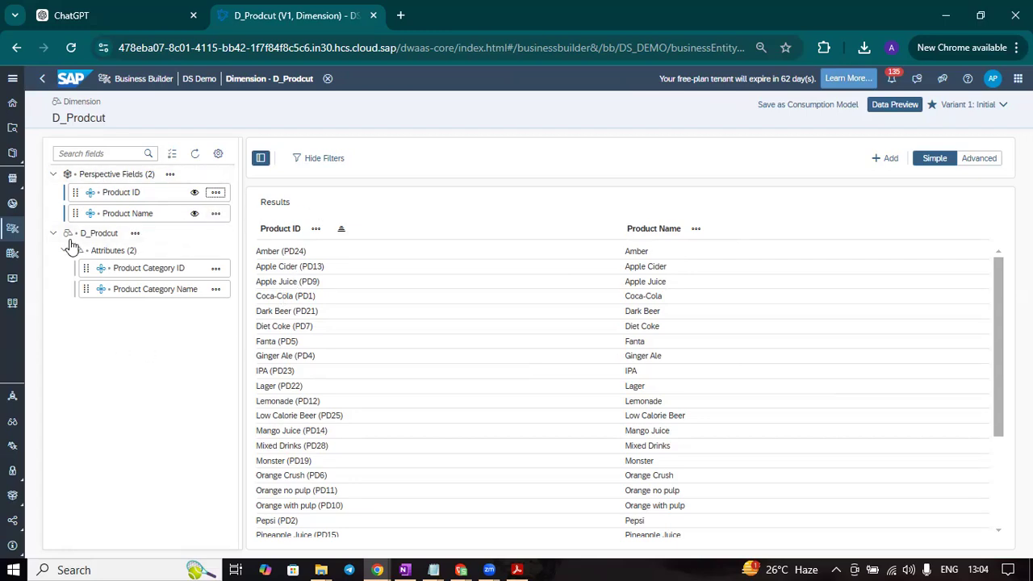
- Try hiding Product Name from the preview output, show it again, and check the actions for all perspective fields
{"action": "left_click", "coordinate": [194, 215]}
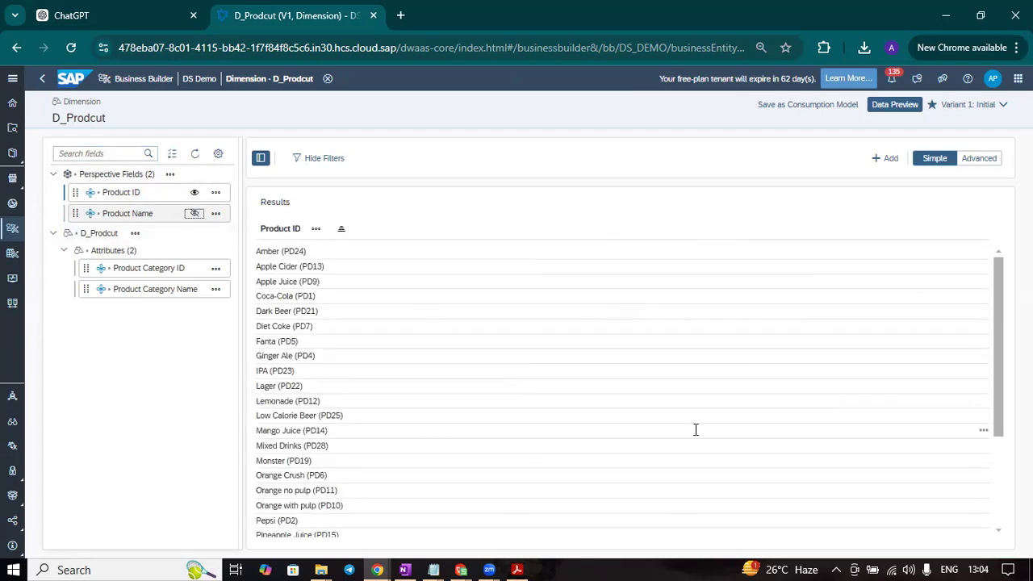
{"action": "left_click", "coordinate": [195, 216]}
{"action": "left_click", "coordinate": [170, 175]}
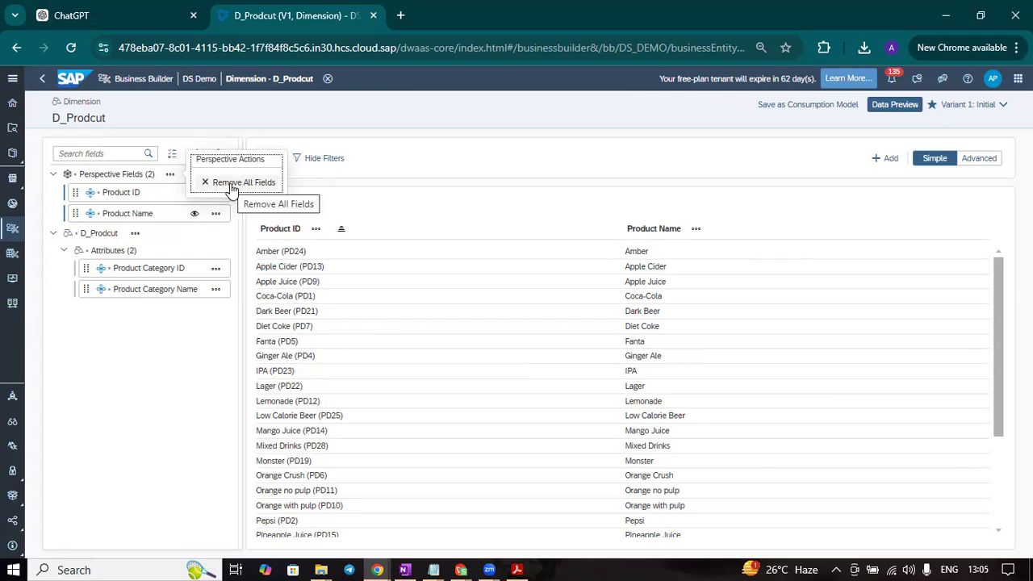
{"action": "left_click", "coordinate": [157, 329]}
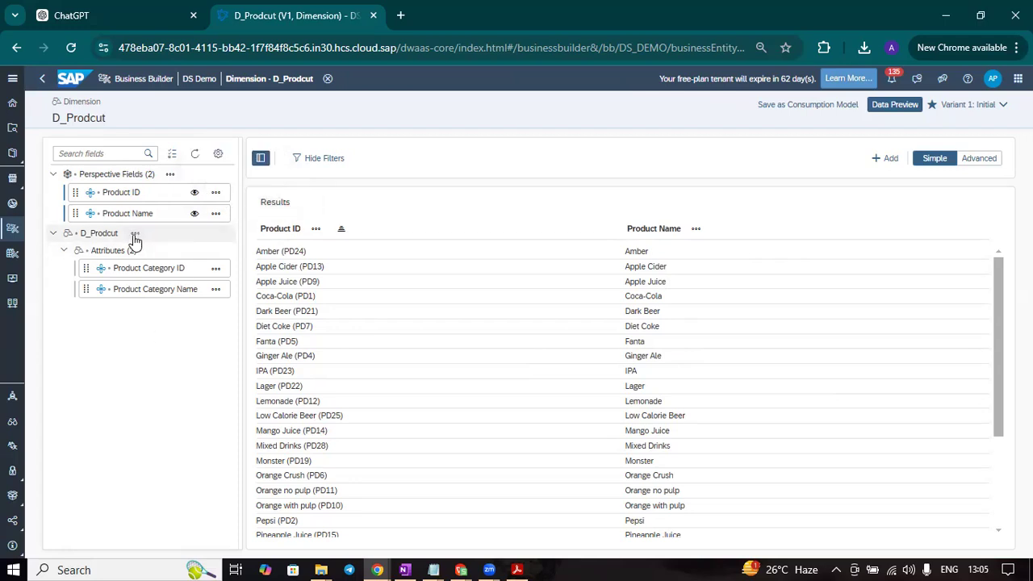
- Check the available actions for the D_Prodcut entity, the field search and the multiple field selection mode of the data preview
{"action": "left_click", "coordinate": [134, 235]}
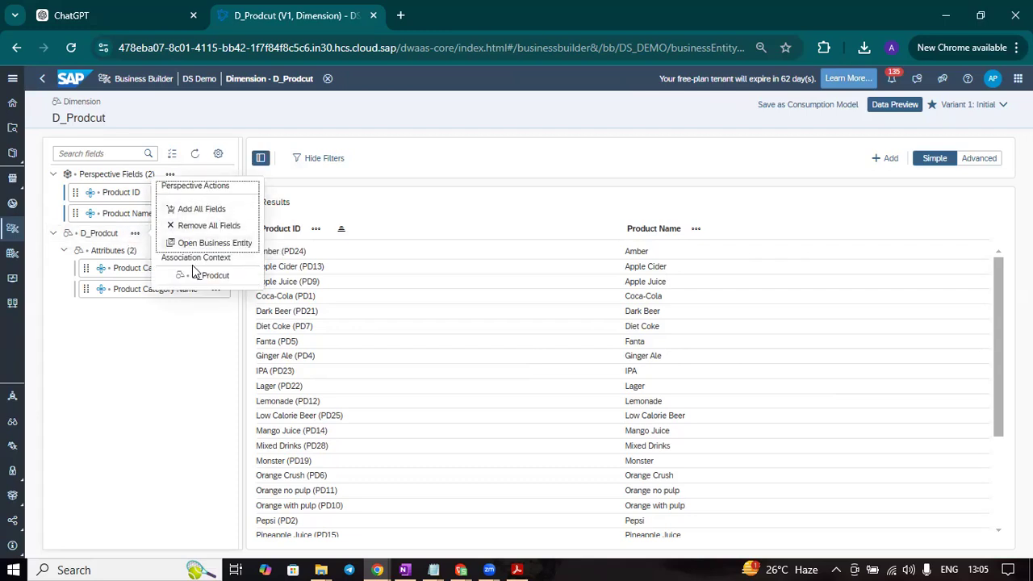
{"action": "left_click", "coordinate": [159, 335]}
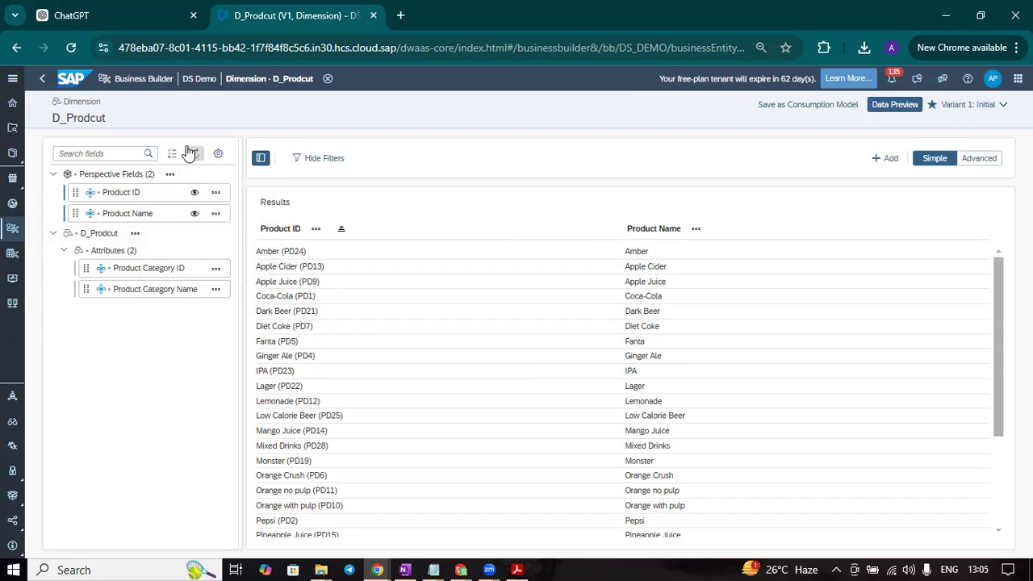
{"action": "left_click", "coordinate": [118, 153]}
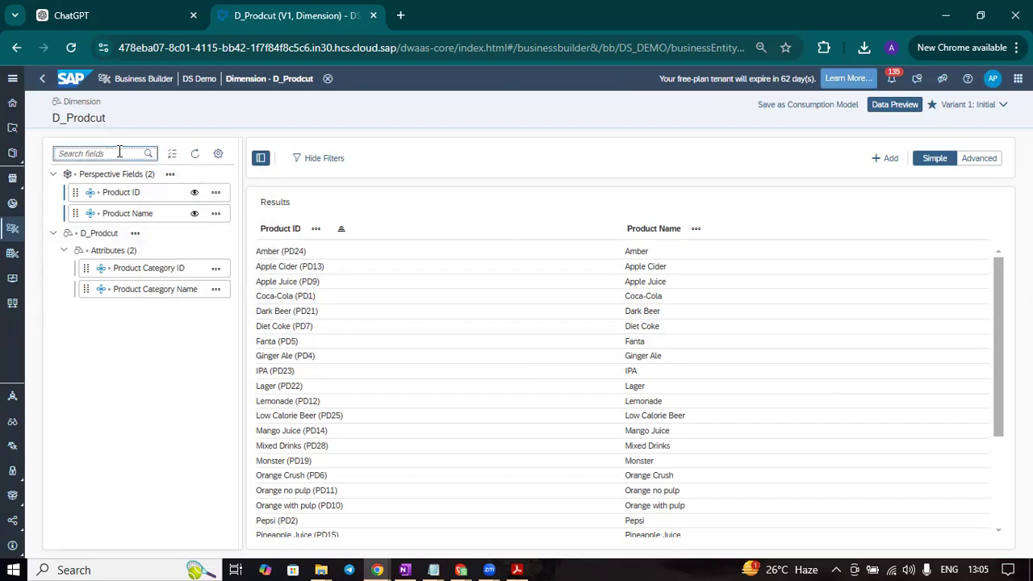
{"action": "left_click", "coordinate": [173, 155]}
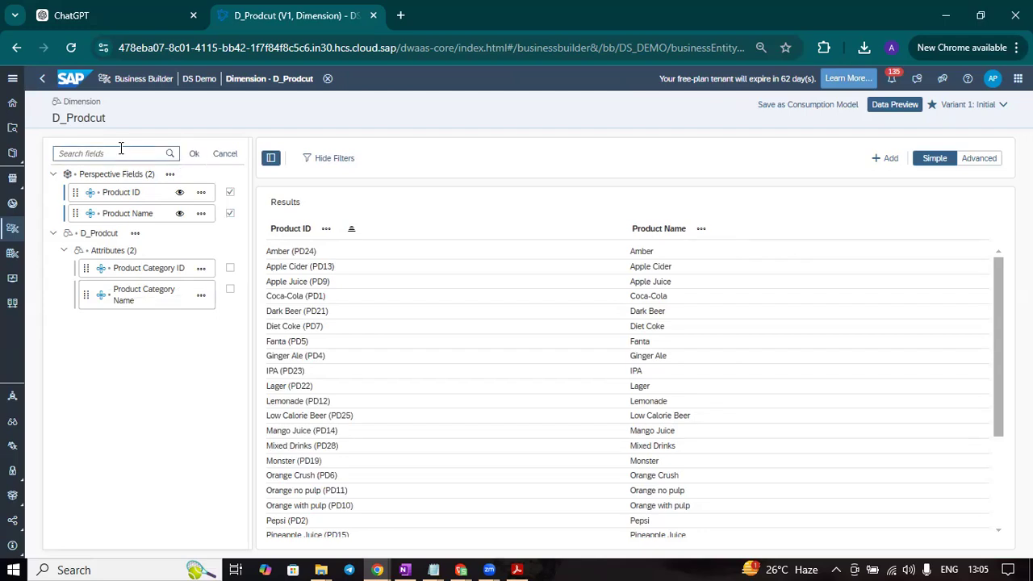
{"action": "left_click", "coordinate": [194, 157]}
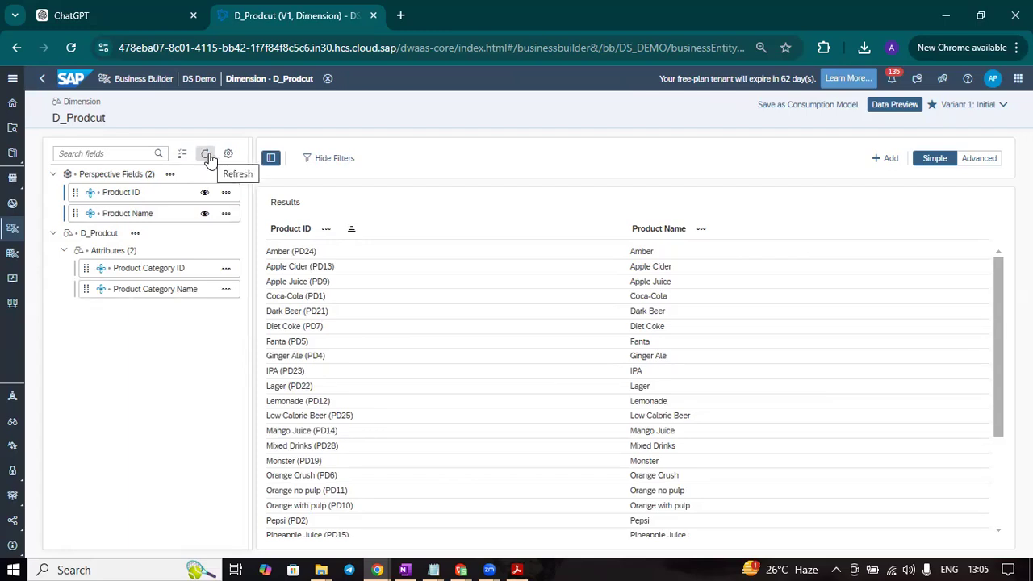
- Open the data preview settings and review the refresh mode options and the row limit
{"action": "left_click", "coordinate": [230, 156]}
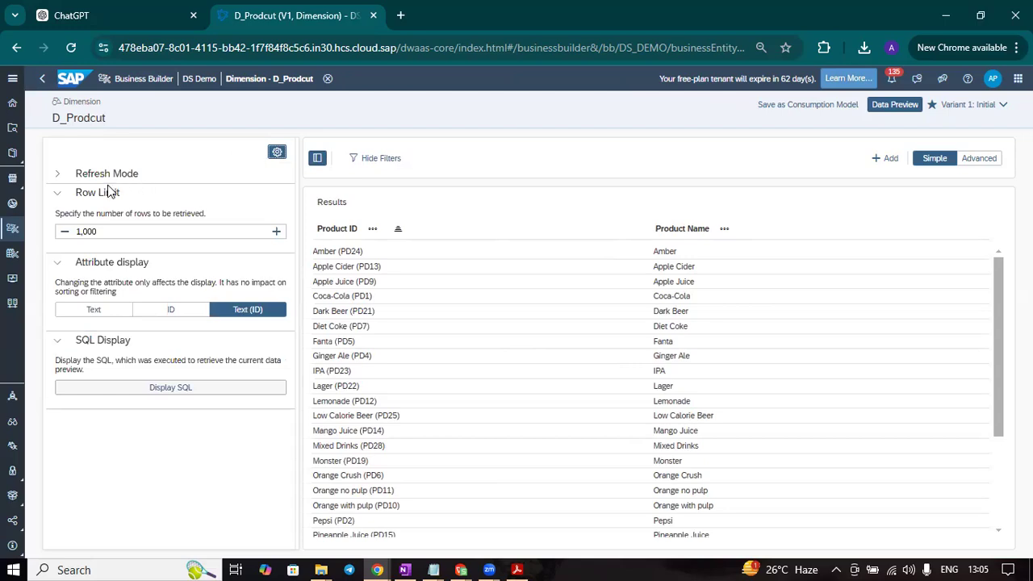
{"action": "left_click", "coordinate": [59, 173]}
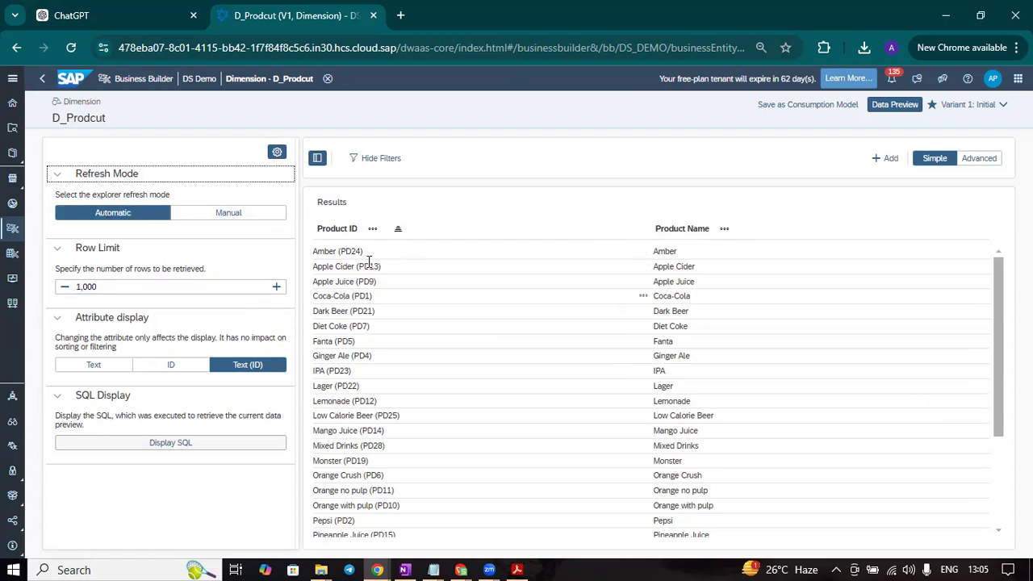
{"action": "left_click", "coordinate": [55, 179]}
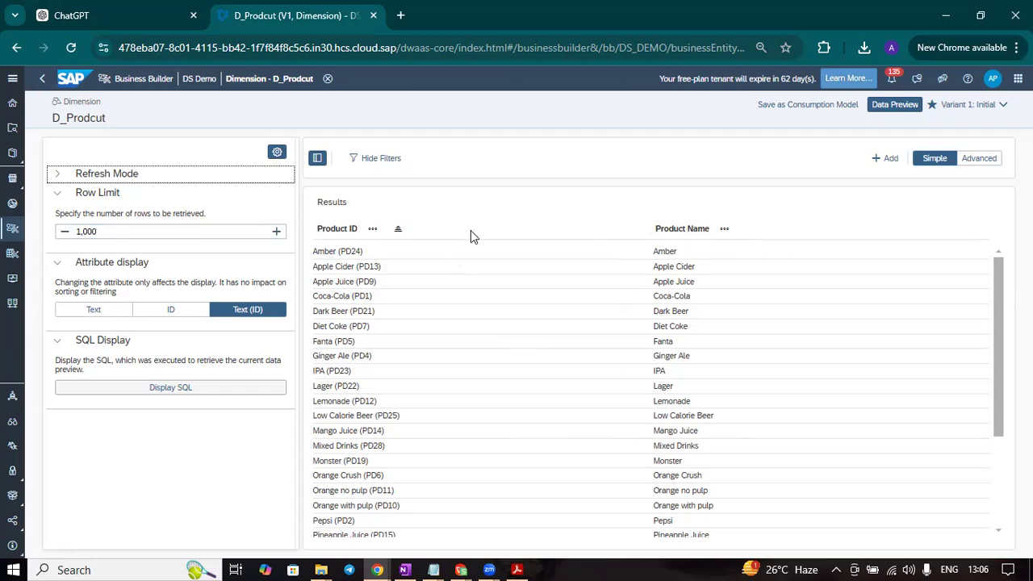
{"action": "left_click", "coordinate": [135, 231]}
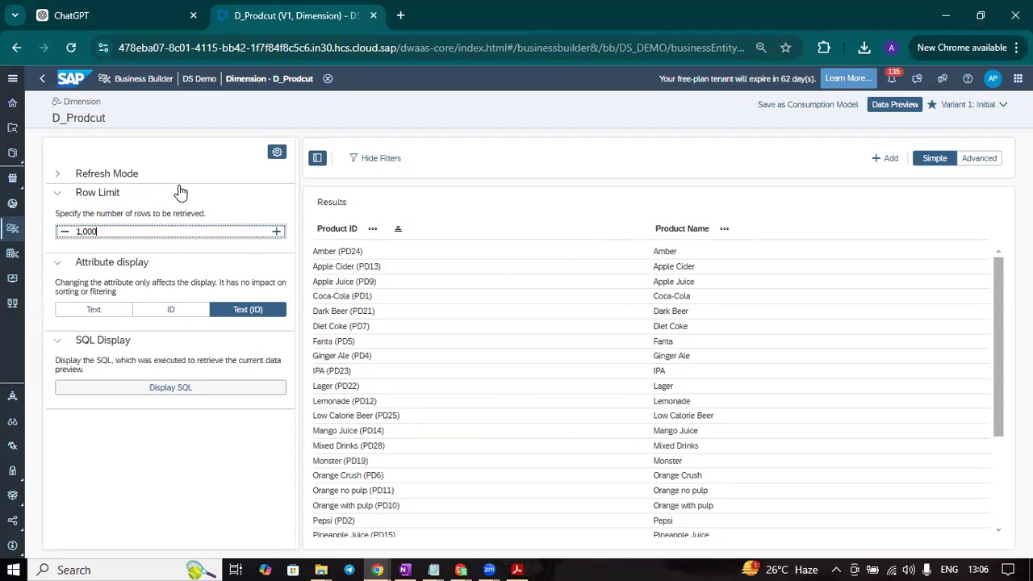
{"action": "left_click", "coordinate": [57, 194]}
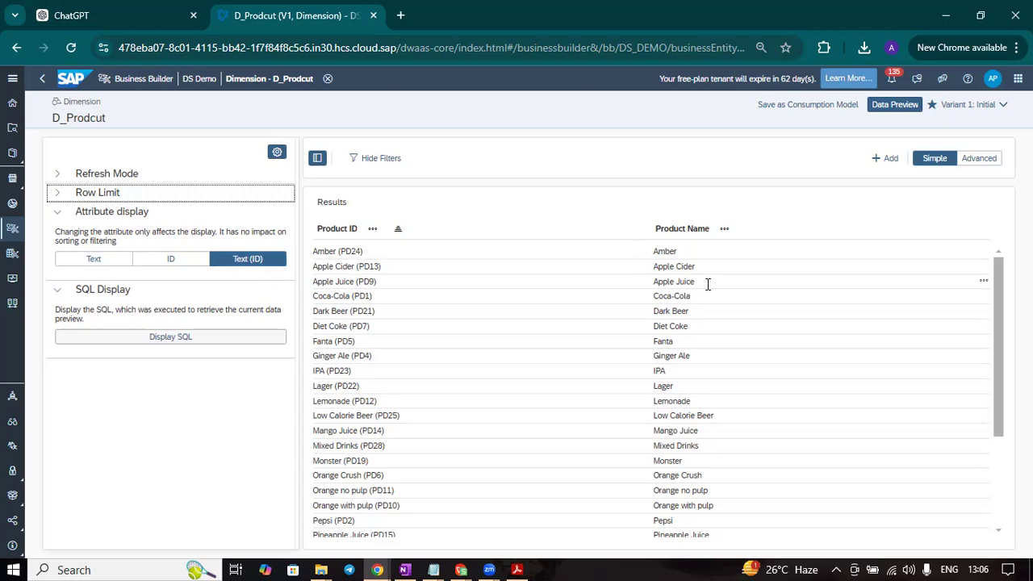
- Try the ID and Text attribute displays on the preview rows, and switch back to Text (ID)
{"action": "left_click", "coordinate": [180, 266]}
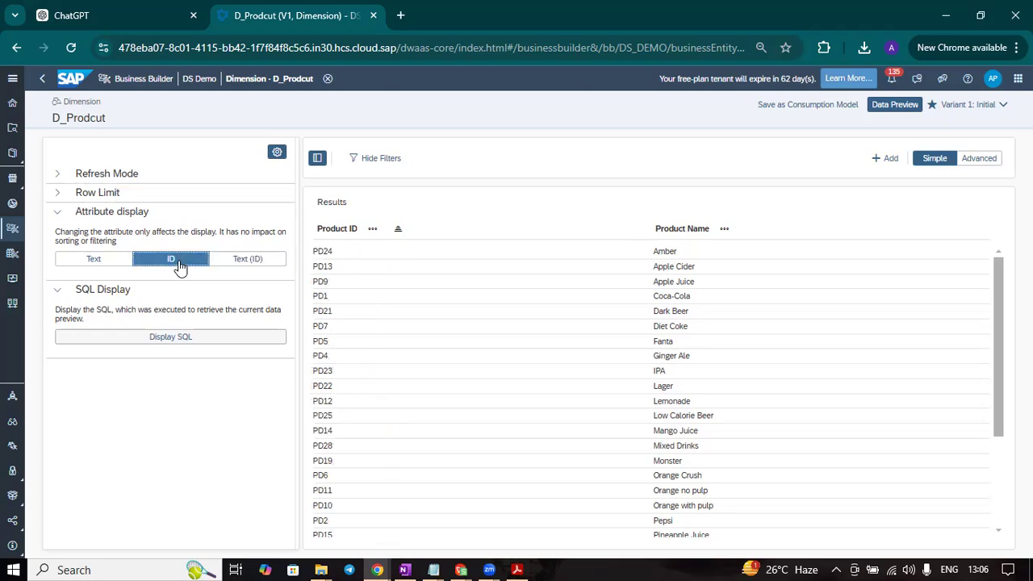
{"action": "left_click", "coordinate": [95, 259]}
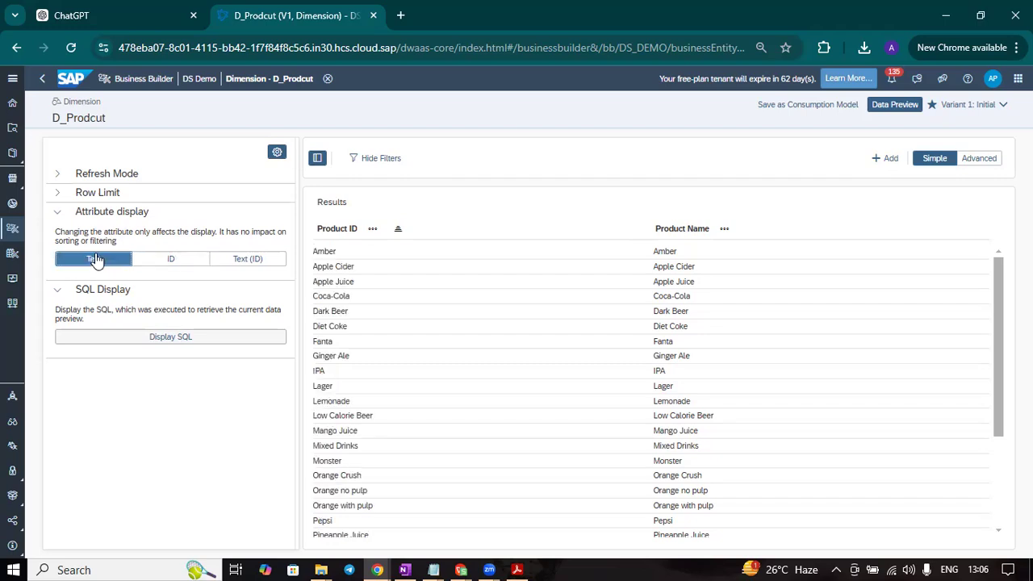
{"action": "left_click", "coordinate": [228, 258]}
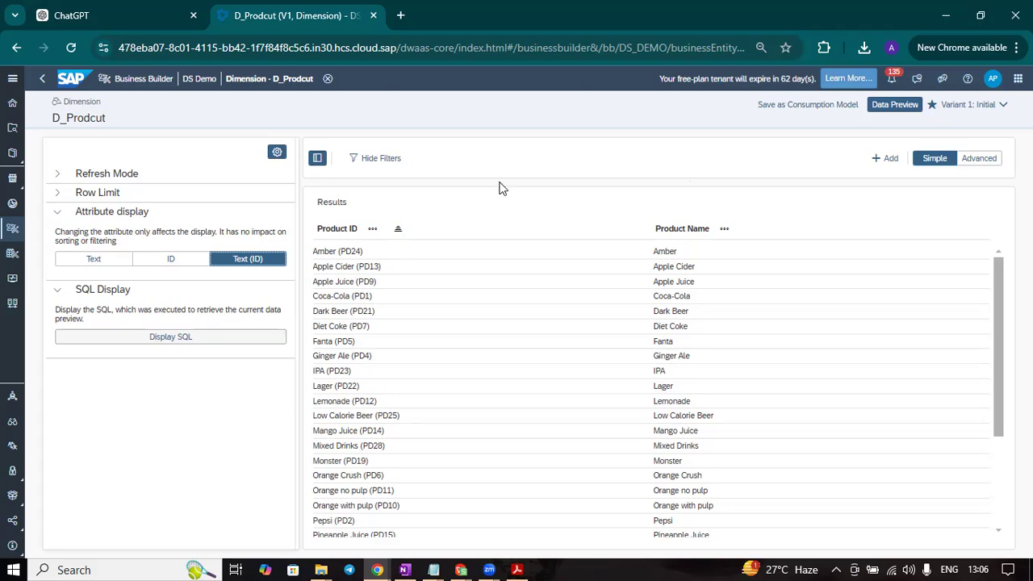
- Display the SQL executed for the current data preview, read it, and return from the settings to the field list
{"action": "left_click", "coordinate": [155, 338]}
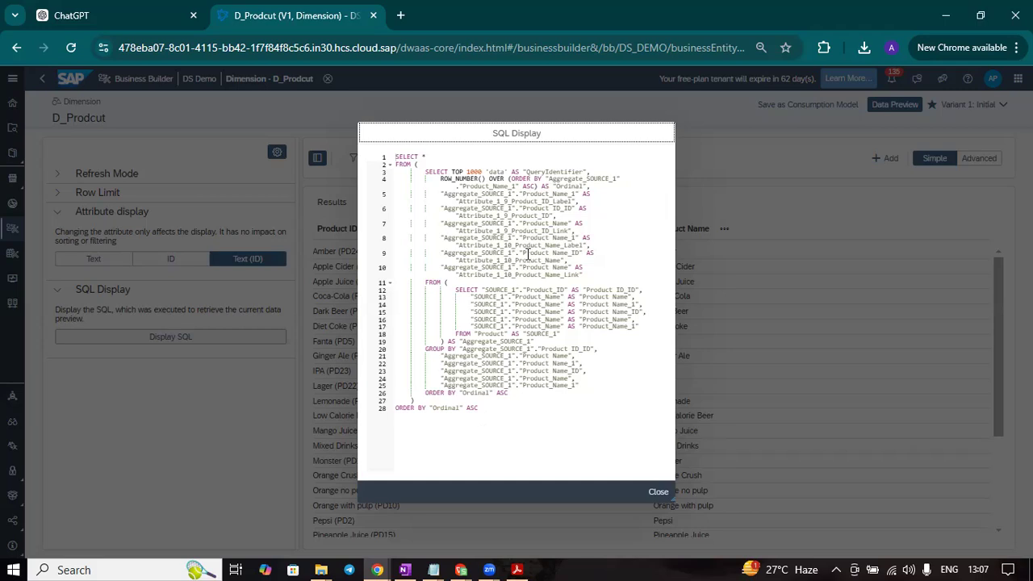
{"action": "left_click", "coordinate": [660, 492]}
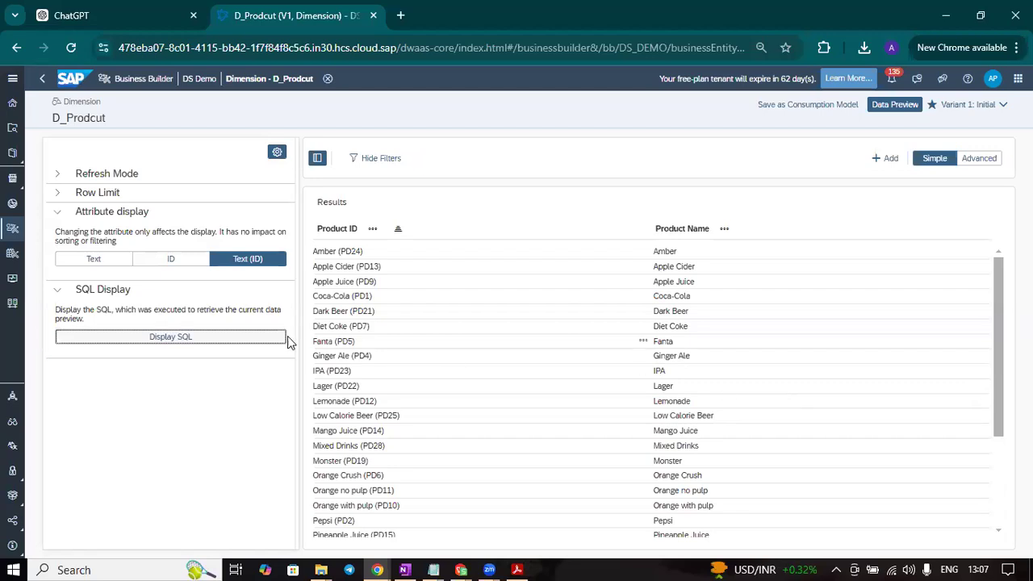
{"action": "left_click", "coordinate": [277, 154]}
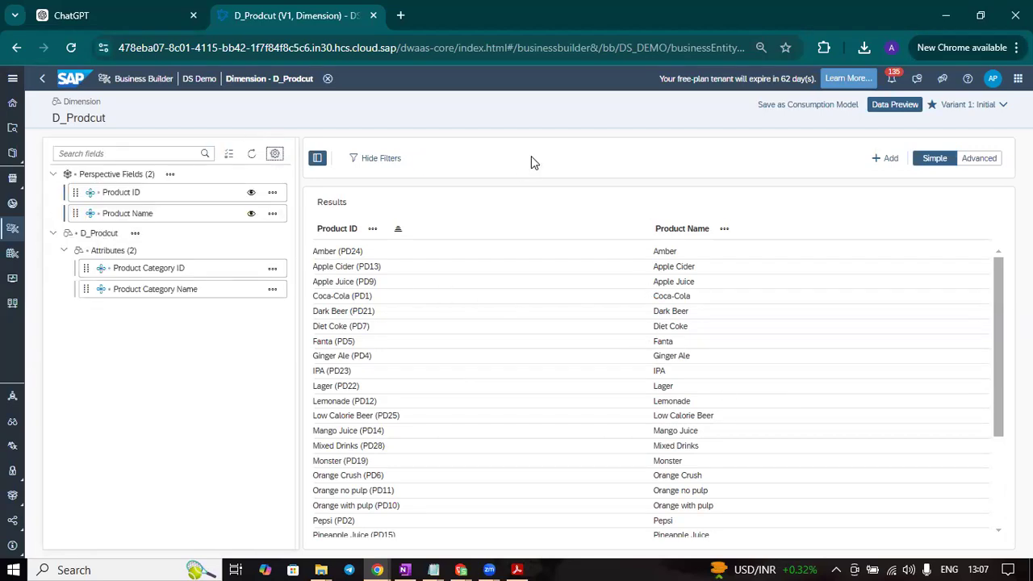
- Try hiding the preview's filters and field list, and show both again
{"action": "left_click", "coordinate": [385, 159]}
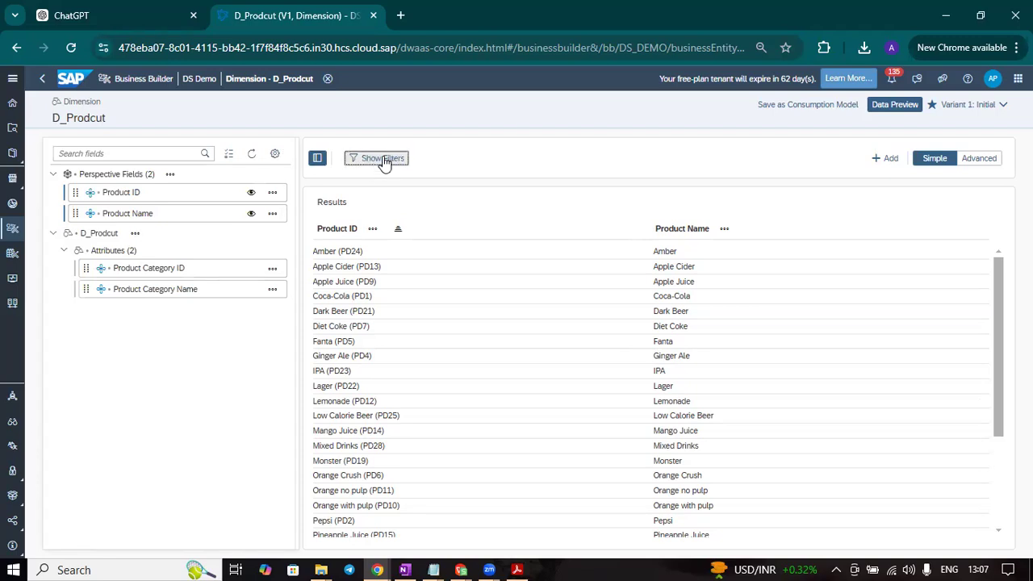
{"action": "left_click", "coordinate": [384, 160]}
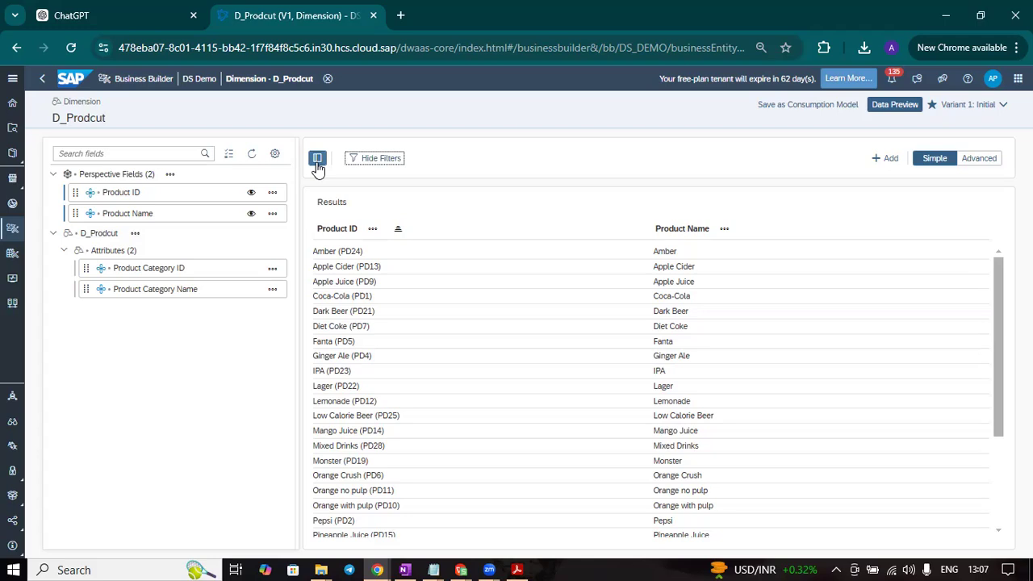
{"action": "left_click", "coordinate": [317, 160]}
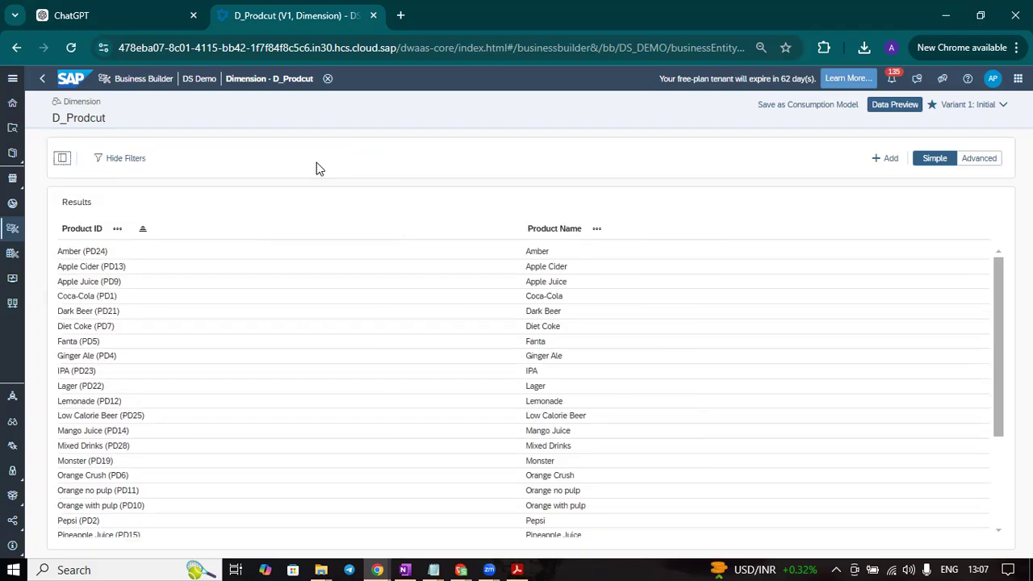
{"action": "left_click", "coordinate": [62, 158]}
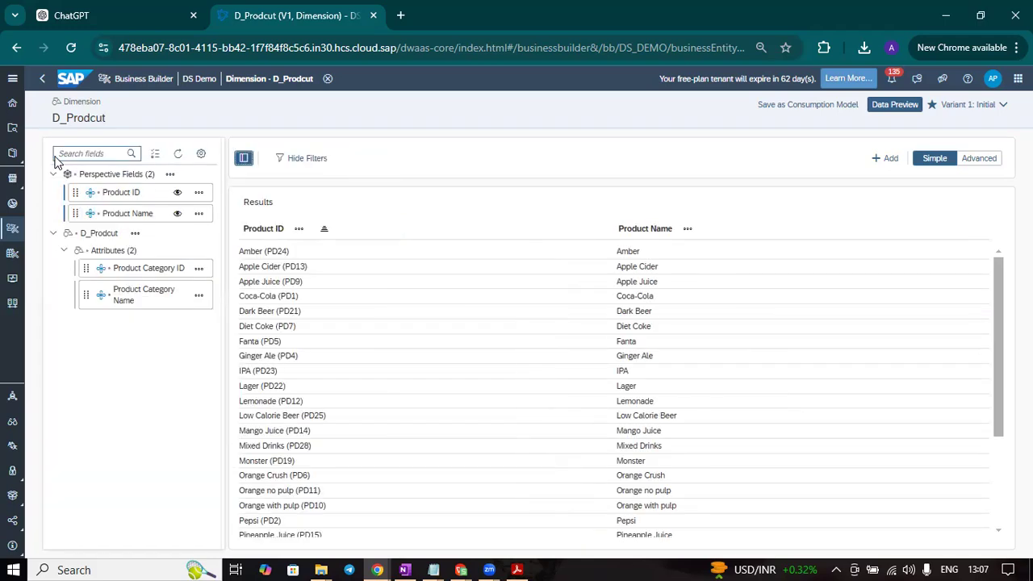
{"action": "left_click", "coordinate": [313, 166]}
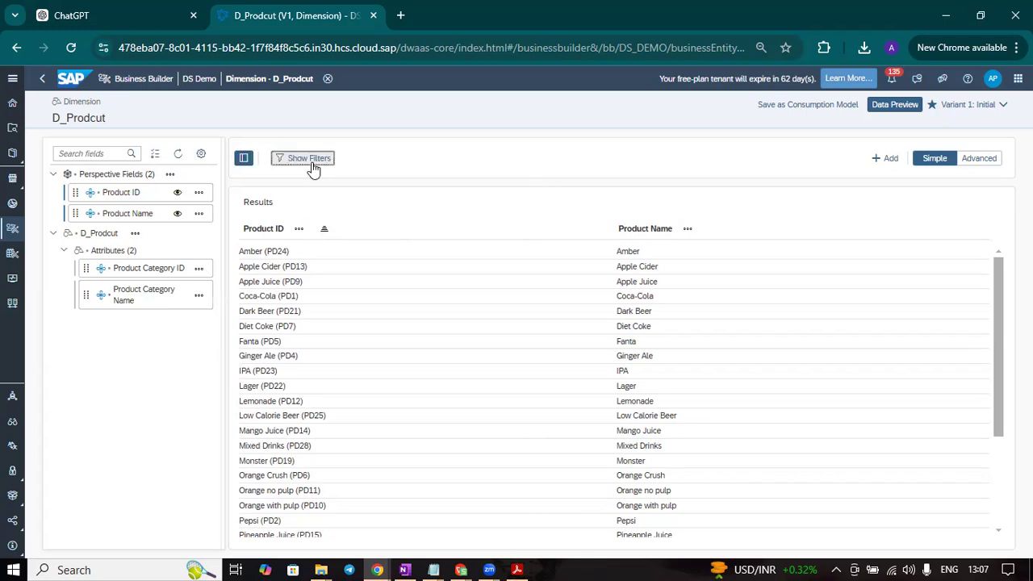
{"action": "left_click", "coordinate": [313, 164]}
- Filter the preview with Product ID.ID Lower Equals (<=) Apple Juice (PD9)
{"action": "left_click", "coordinate": [887, 160]}
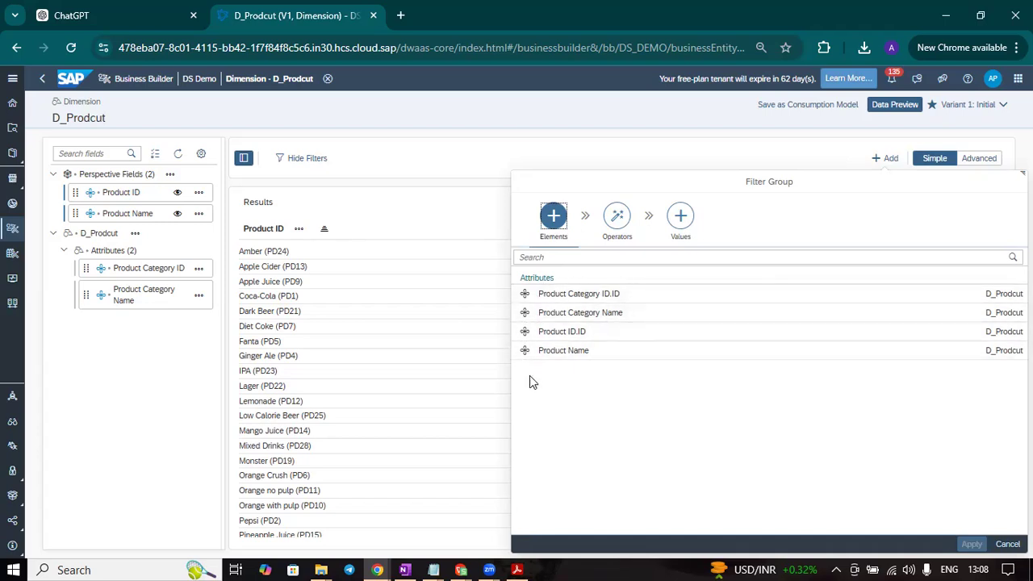
{"action": "left_click", "coordinate": [614, 334]}
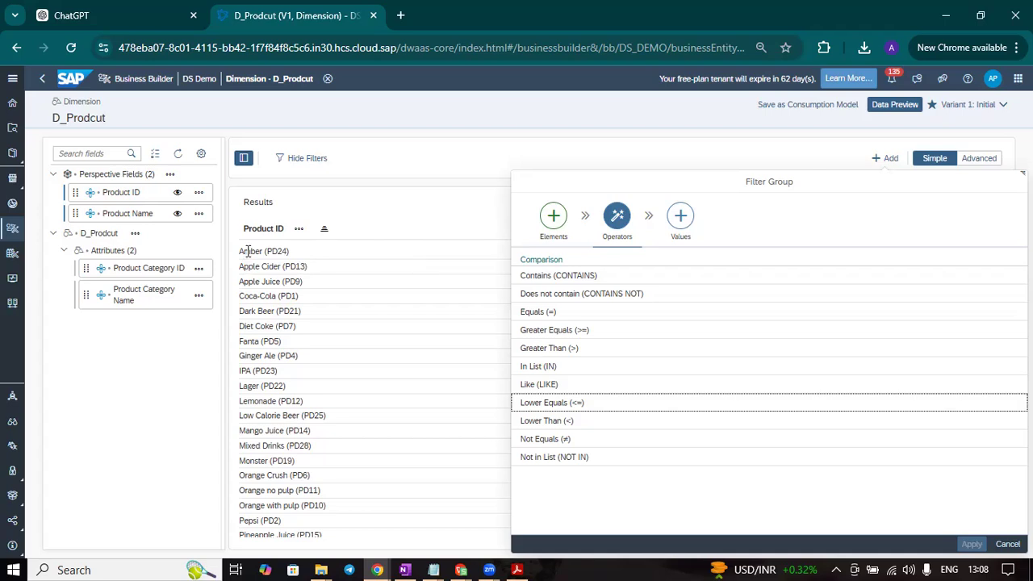
{"action": "left_click_drag", "start_coordinate": [241, 251], "coordinate": [254, 250]}
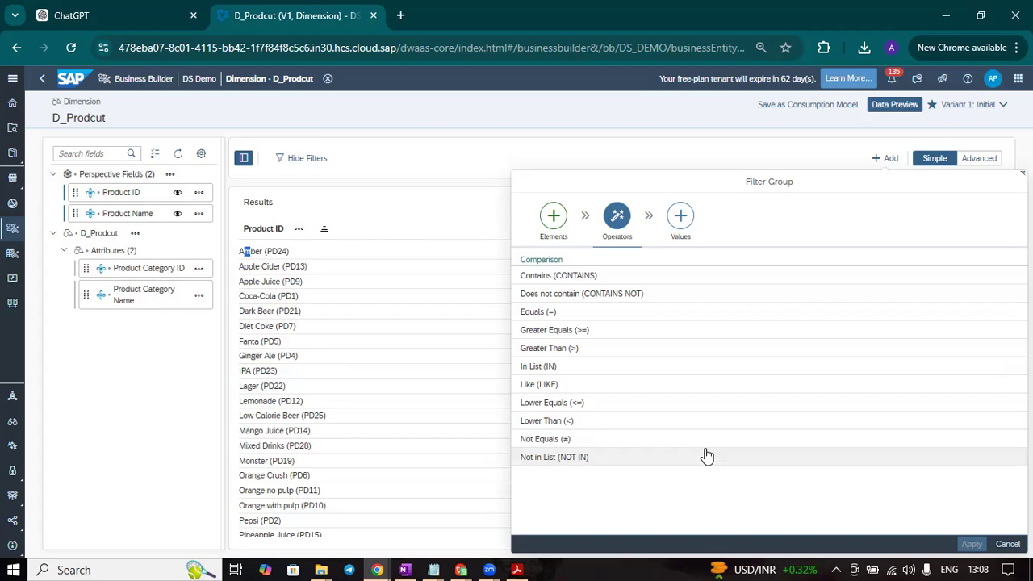
{"action": "left_click", "coordinate": [602, 403]}
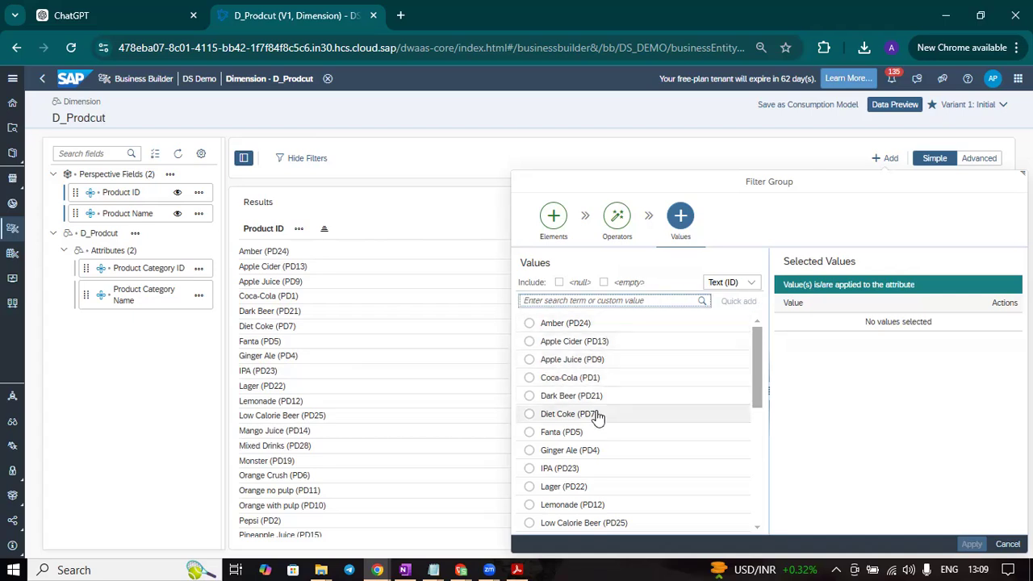
{"action": "left_click", "coordinate": [529, 361]}
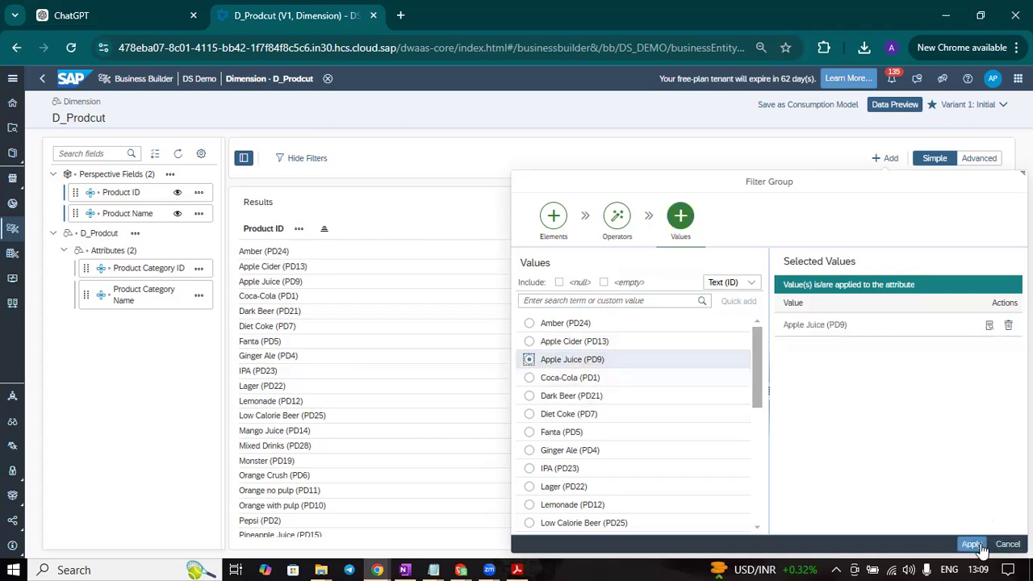
{"action": "left_click", "coordinate": [971, 544]}
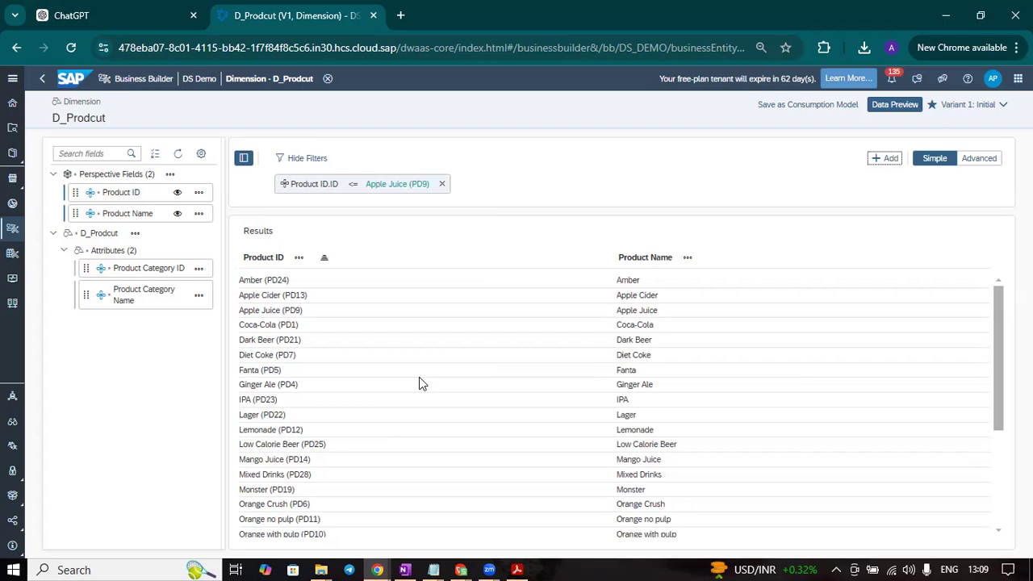
- Look through the filtered product rows and remove the Product ID.ID filter from the preview
{"action": "scroll", "coordinate": [418, 384], "scroll_direction": "down", "scroll_amount": 5}
{"action": "scroll", "coordinate": [419, 383], "scroll_direction": "up", "scroll_amount": 5}
{"action": "scroll", "coordinate": [419, 383], "scroll_direction": "down", "scroll_amount": 5}
{"action": "scroll", "coordinate": [419, 384], "scroll_direction": "up", "scroll_amount": 5}
{"action": "scroll", "coordinate": [321, 342], "scroll_direction": "down", "scroll_amount": 5}
{"action": "scroll", "coordinate": [320, 343], "scroll_direction": "up", "scroll_amount": 5}
{"action": "left_click", "coordinate": [442, 184]}
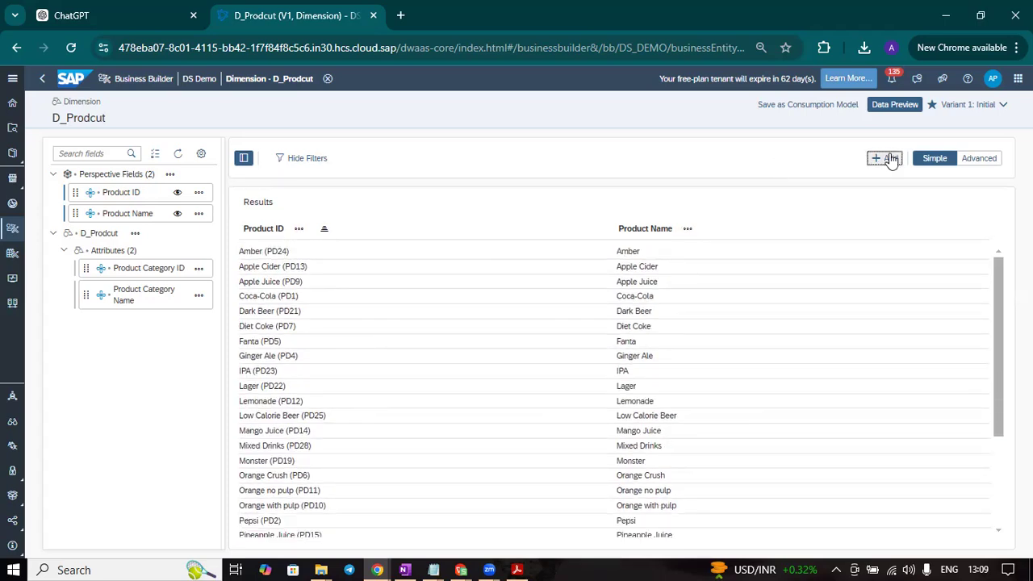
- Prepare a Product ID.ID filter with Lower Equals (<=), display its values as ID, and select PD20
{"action": "left_click", "coordinate": [888, 159]}
{"action": "left_click", "coordinate": [618, 331]}
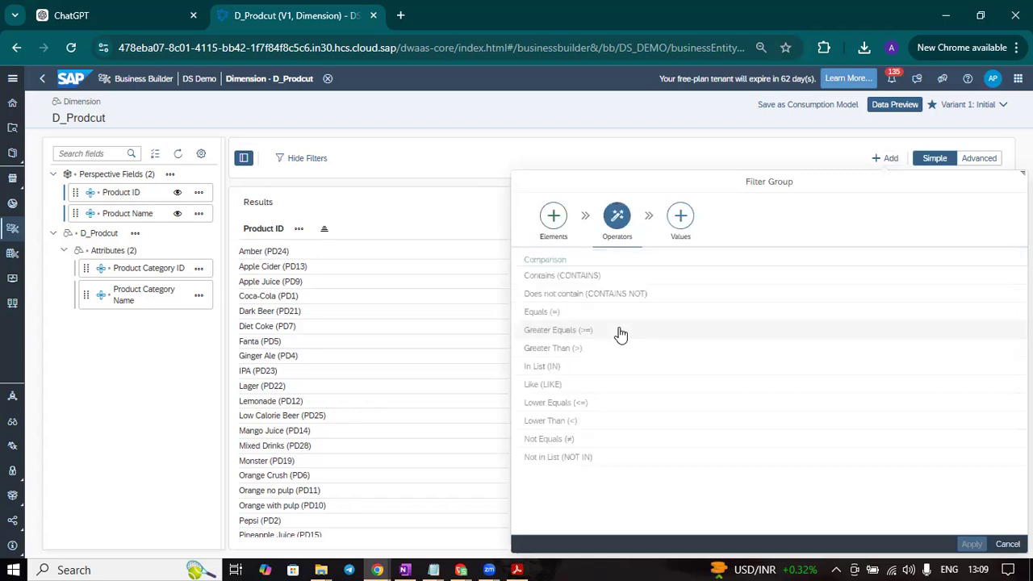
{"action": "left_click", "coordinate": [592, 409]}
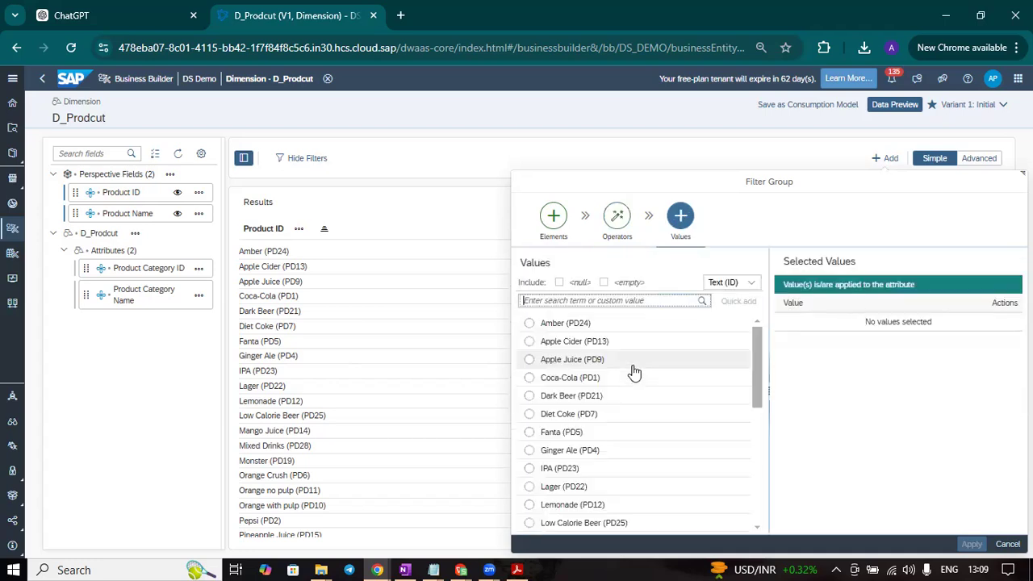
{"action": "left_click", "coordinate": [726, 283]}
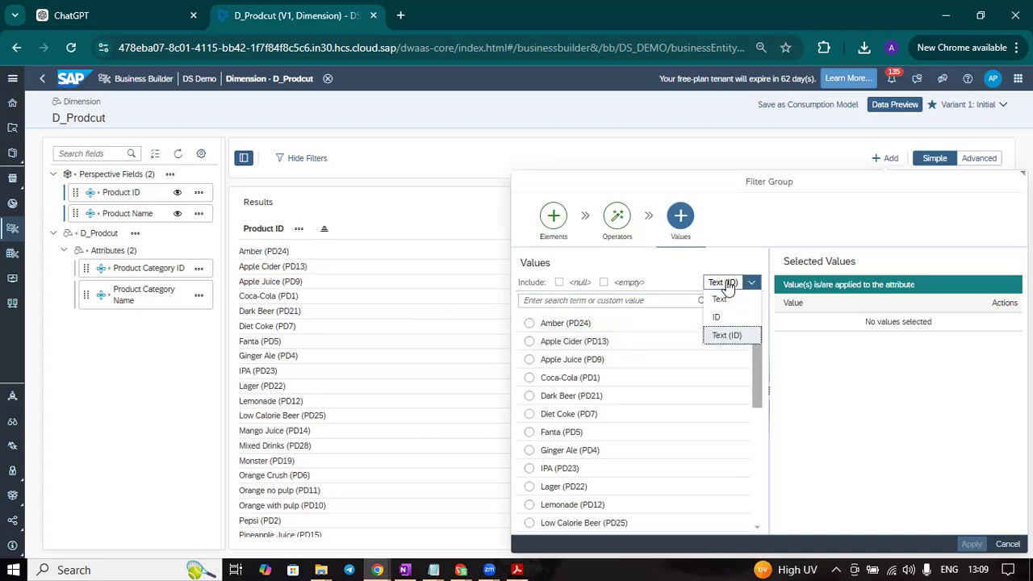
{"action": "left_click", "coordinate": [715, 334]}
{"action": "left_click", "coordinate": [730, 283]}
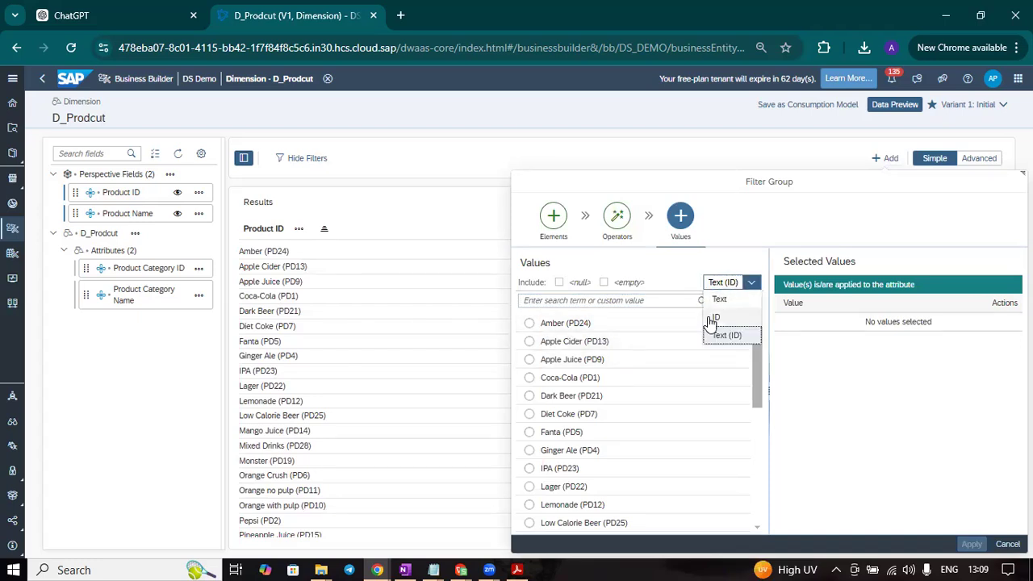
{"action": "left_click", "coordinate": [714, 318]}
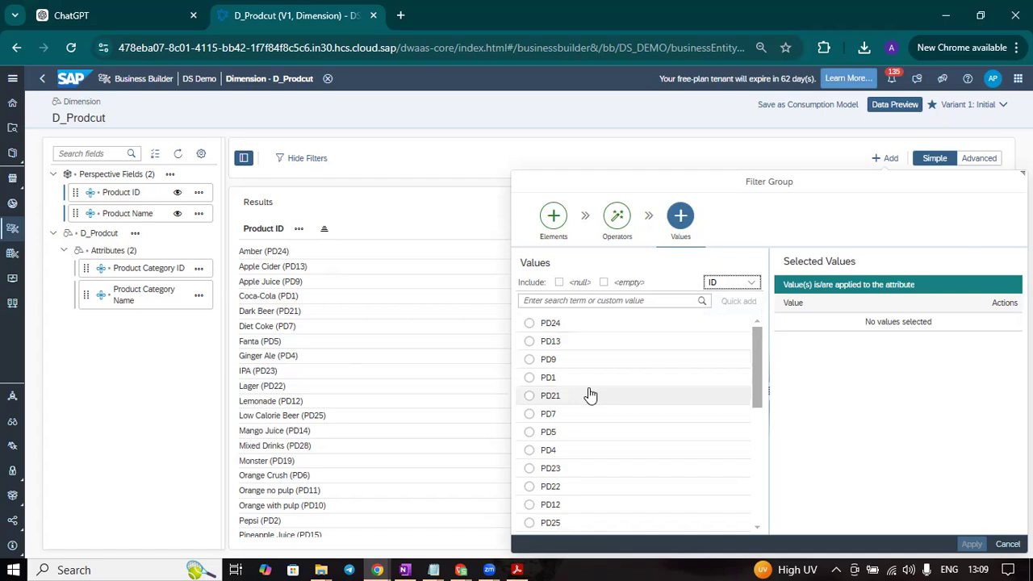
{"action": "scroll", "coordinate": [589, 393], "scroll_direction": "down", "scroll_amount": 5}
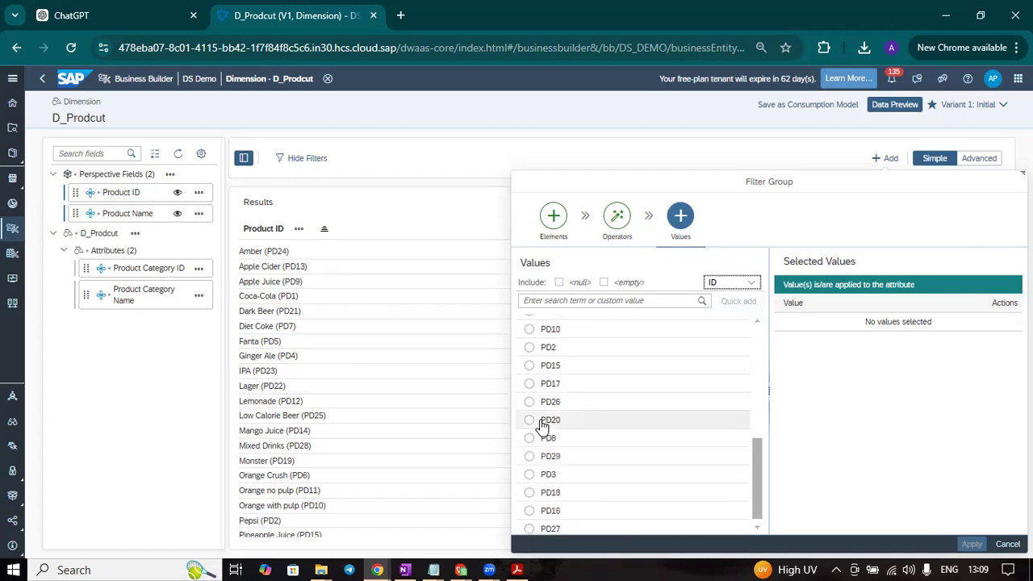
{"action": "left_click", "coordinate": [529, 420]}
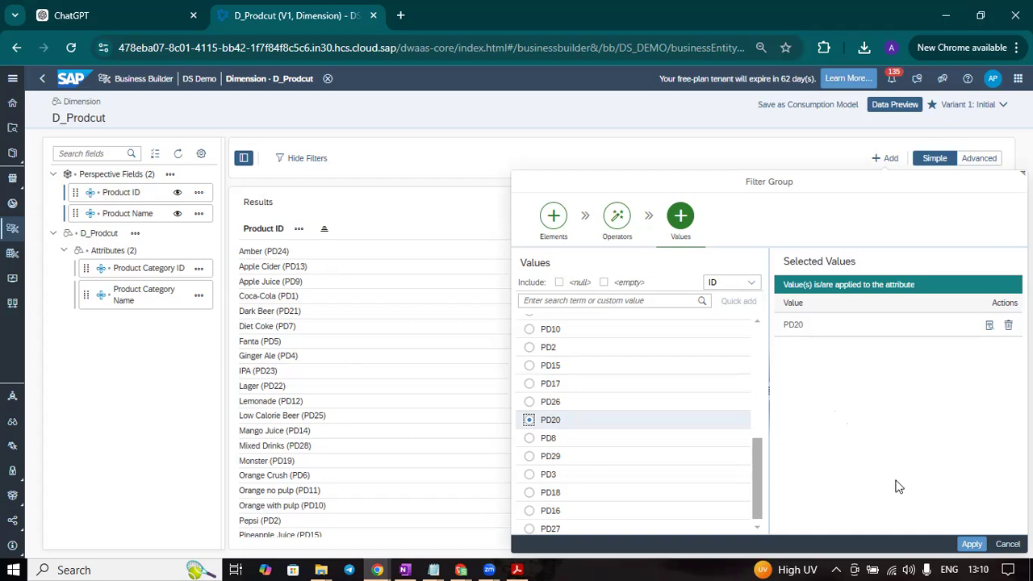
- Try the <null> and <empty> value options, reselect PD20, and apply the Product ID.ID filter to the preview
{"action": "left_click", "coordinate": [558, 283]}
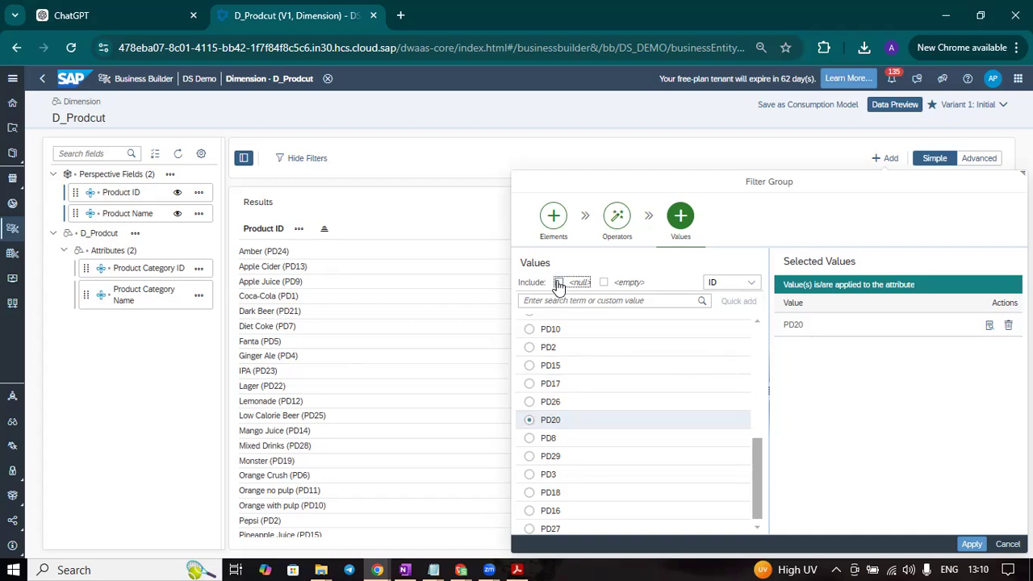
{"action": "left_click", "coordinate": [603, 282]}
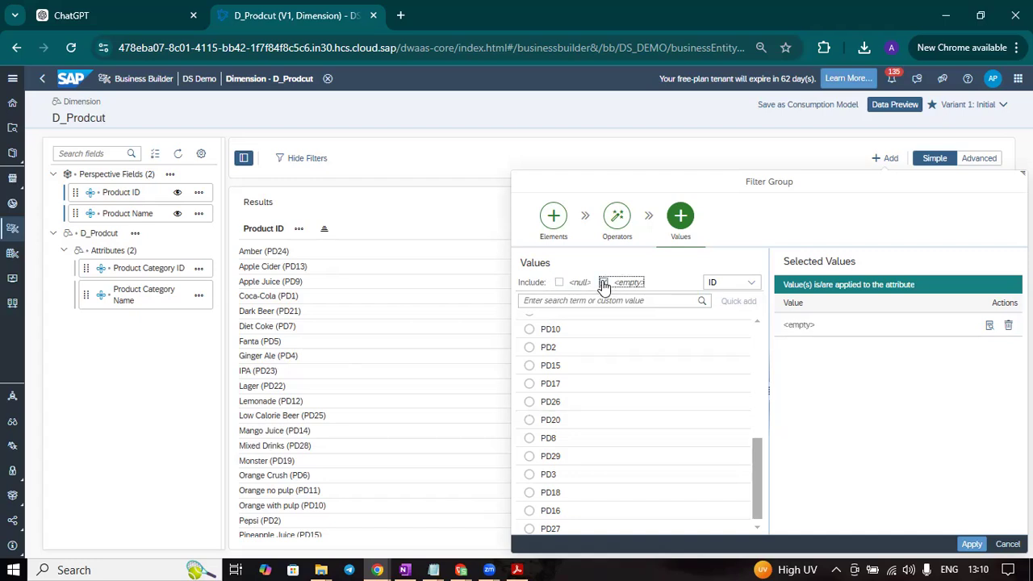
{"action": "left_click", "coordinate": [603, 283]}
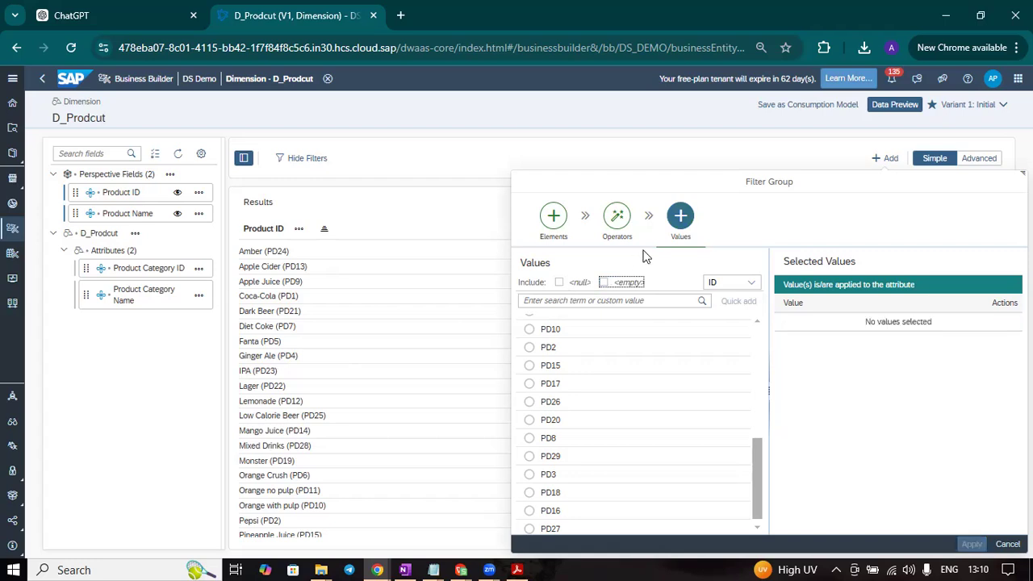
{"action": "left_click", "coordinate": [530, 420]}
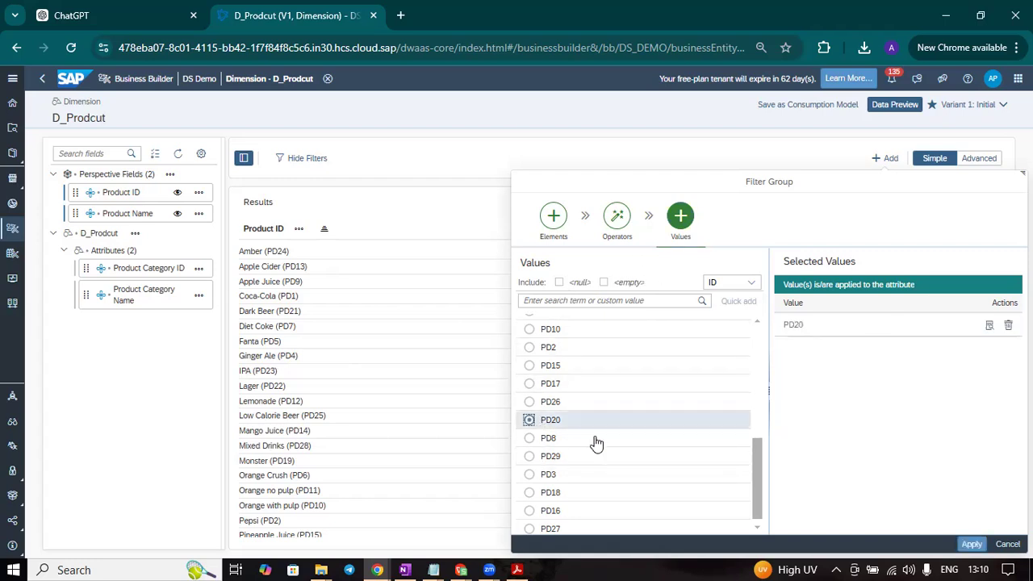
{"action": "left_click", "coordinate": [972, 544]}
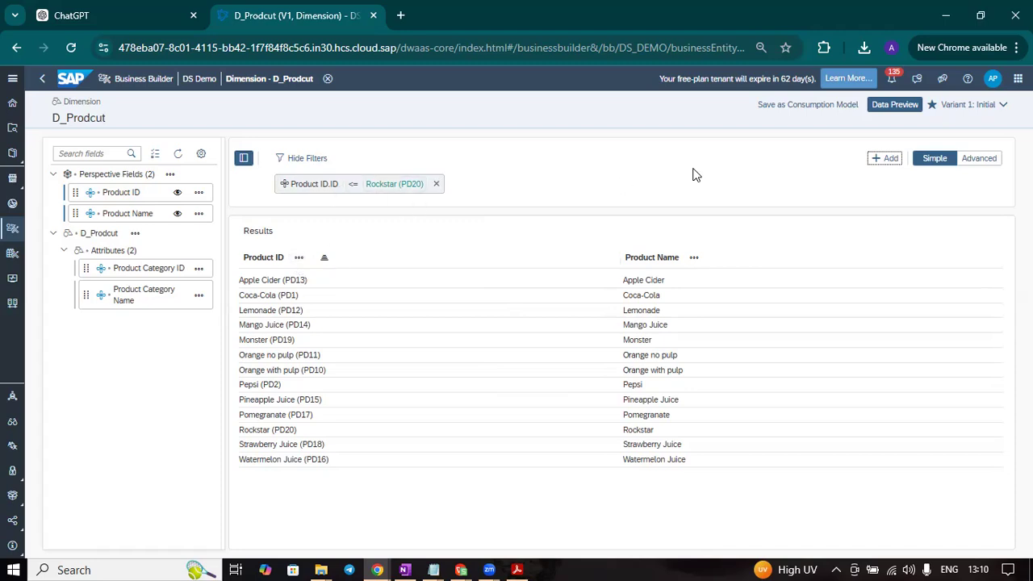
{"action": "left_click", "coordinate": [888, 158]}
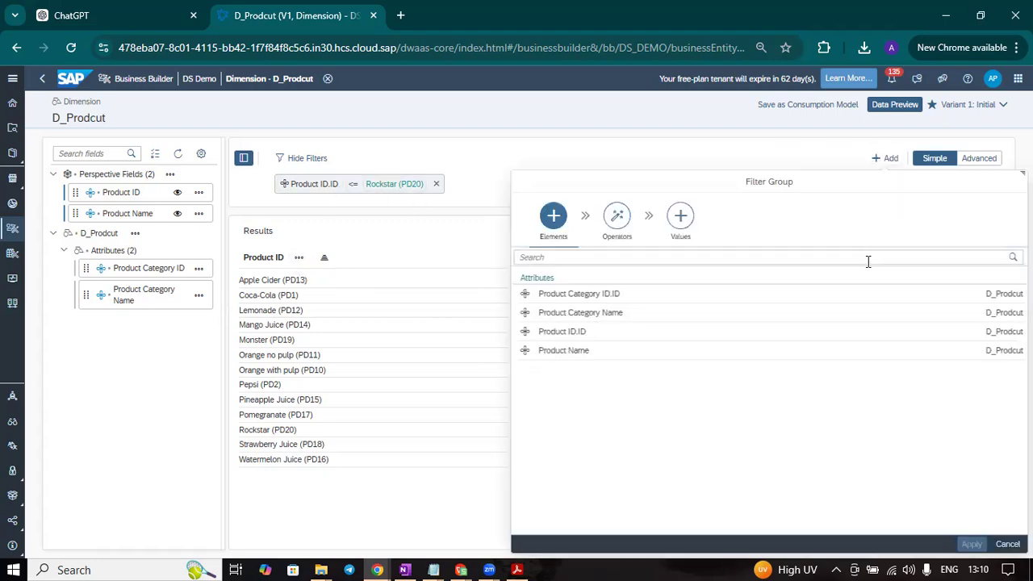
{"action": "left_click", "coordinate": [611, 334]}
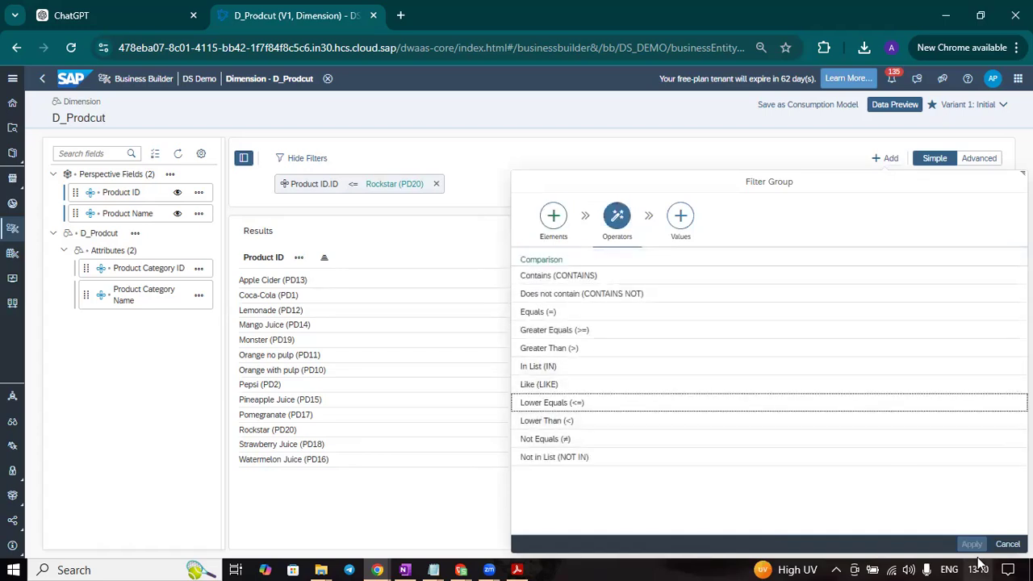
{"action": "left_click", "coordinate": [675, 218]}
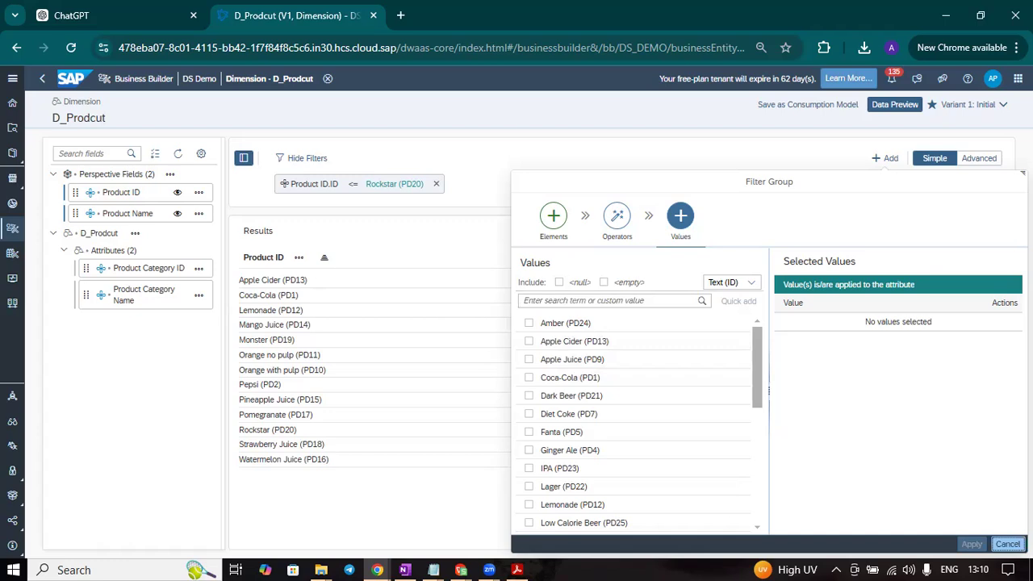
{"action": "left_click", "coordinate": [1007, 544]}
- Replace the simple Product ID.ID filter with an advanced filter formula beginning with the Product ID.ID element
{"action": "left_click", "coordinate": [436, 184]}
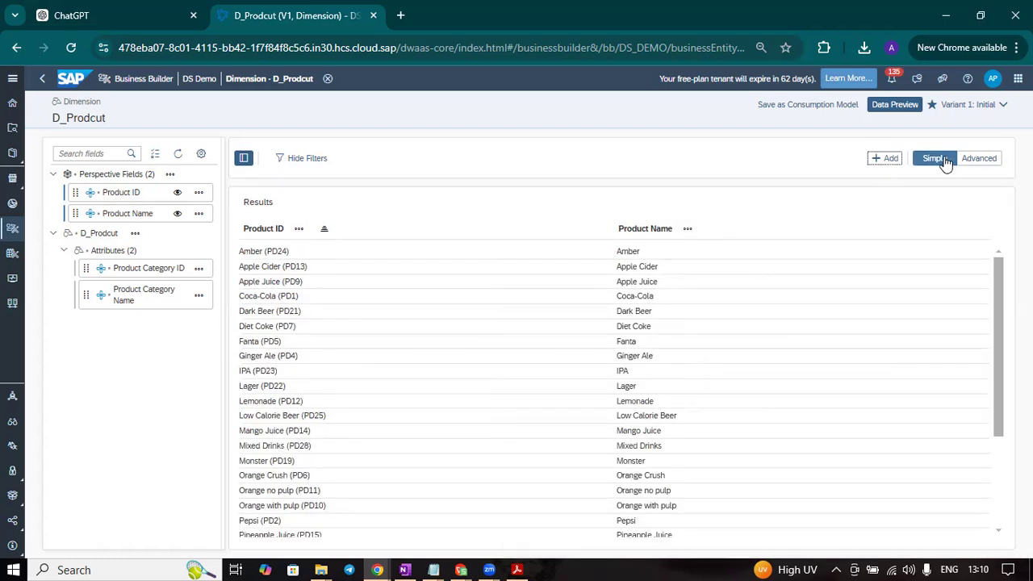
{"action": "left_click", "coordinate": [981, 159]}
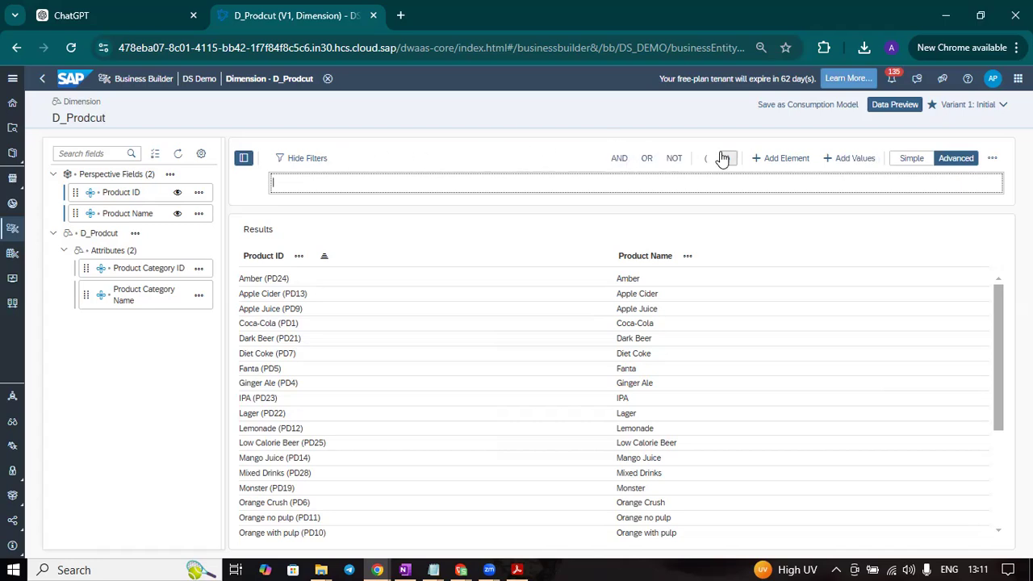
{"action": "left_click", "coordinate": [788, 164]}
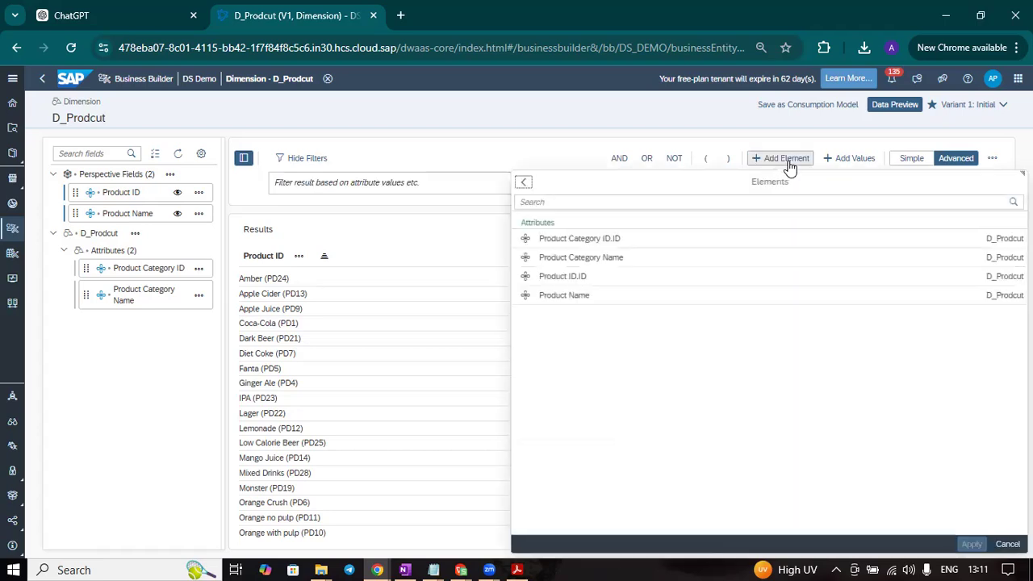
{"action": "left_click", "coordinate": [576, 277]}
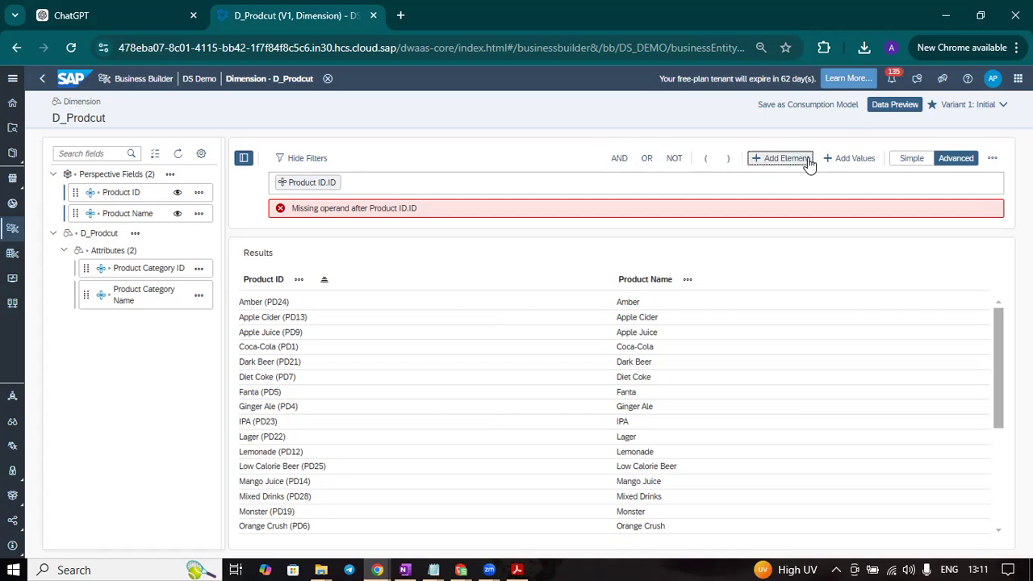
{"action": "left_click", "coordinate": [841, 159]}
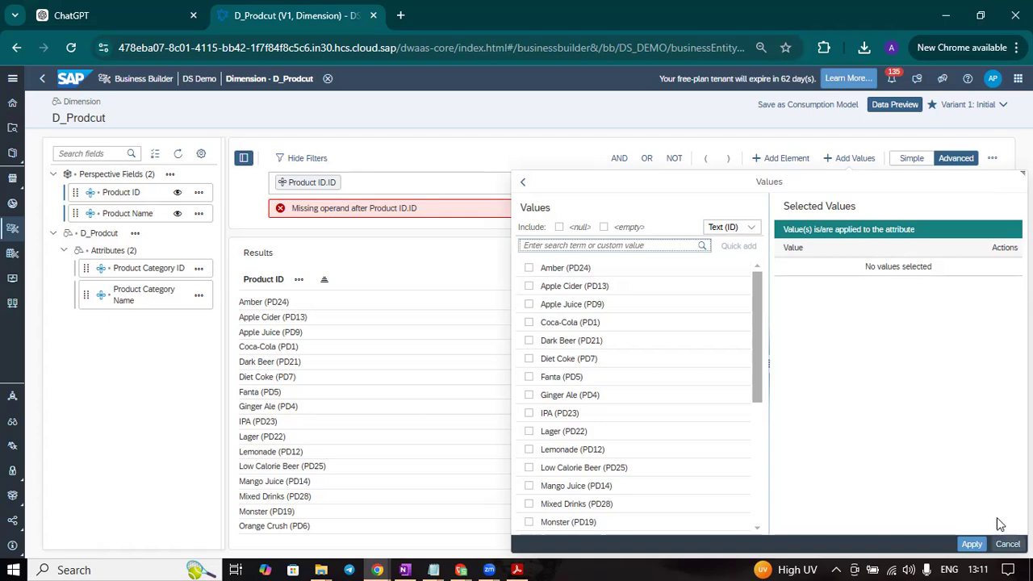
{"action": "left_click", "coordinate": [1007, 544]}
{"action": "left_click", "coordinate": [434, 190]}
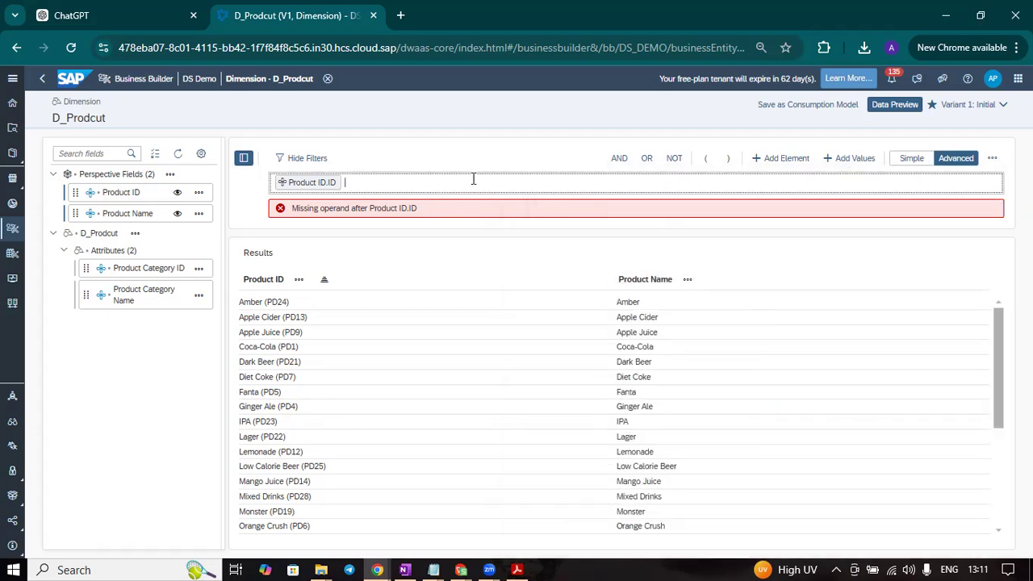
{"action": "left_click", "coordinate": [788, 161]}
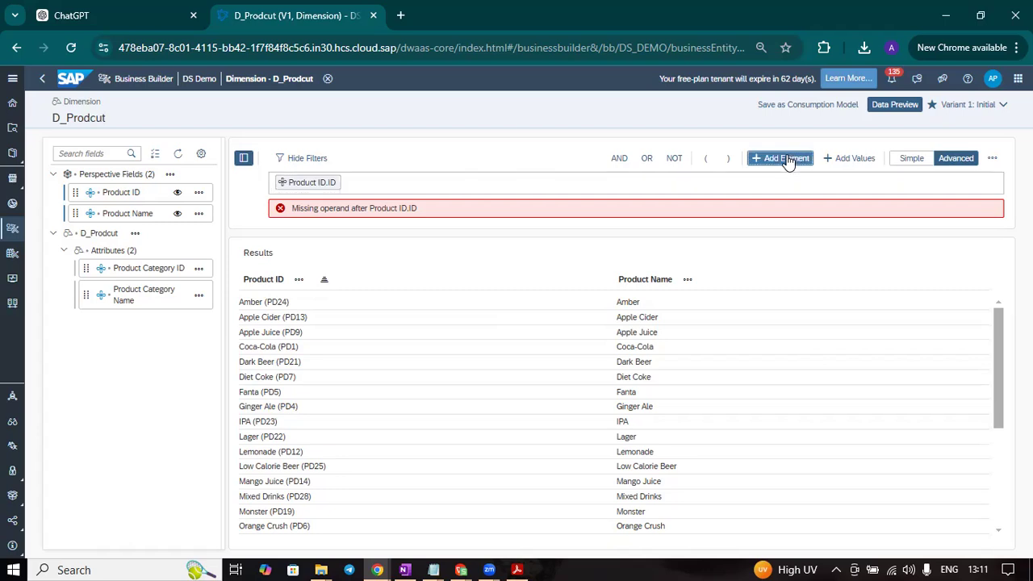
{"action": "left_click", "coordinate": [662, 279]}
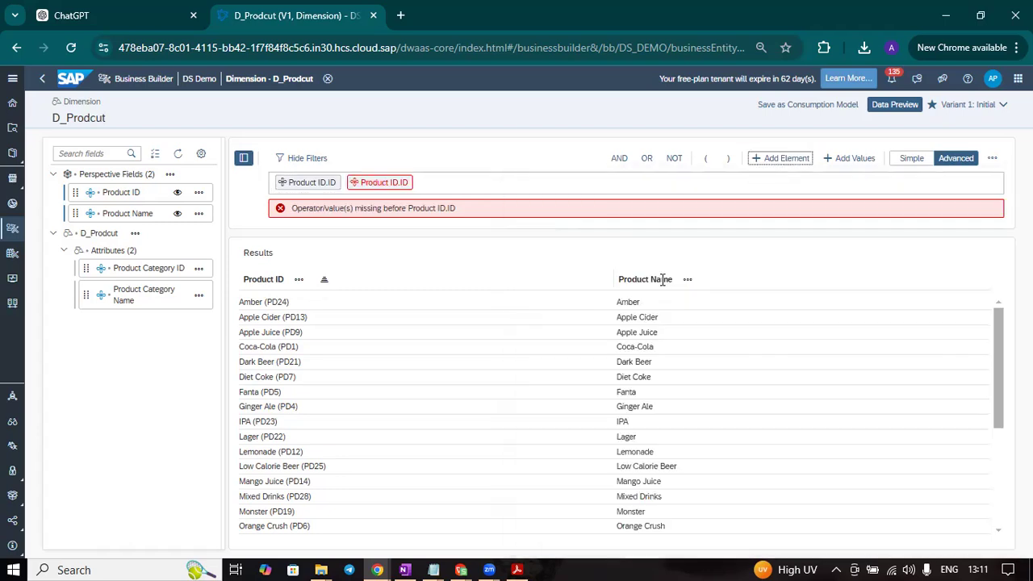
{"action": "left_click", "coordinate": [396, 188]}
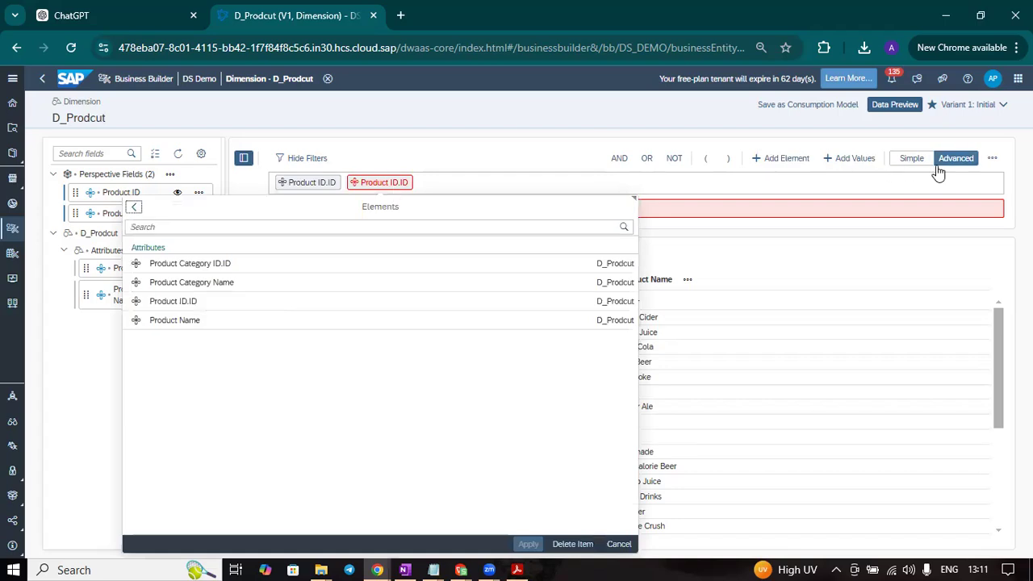
{"action": "left_click", "coordinate": [419, 182]}
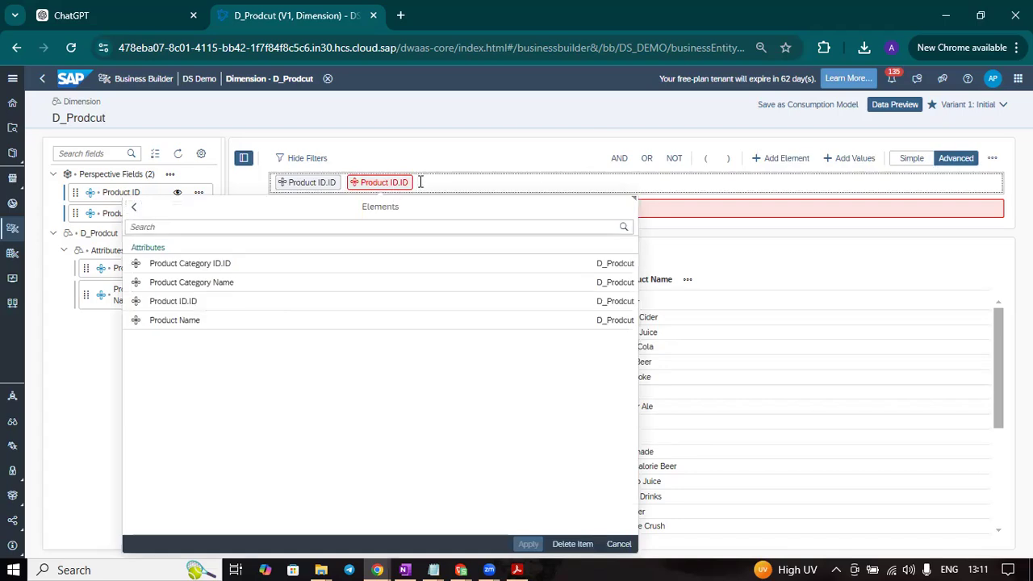
{"action": "left_click", "coordinate": [420, 183]}
{"action": "key", "text": "BackSpace"}
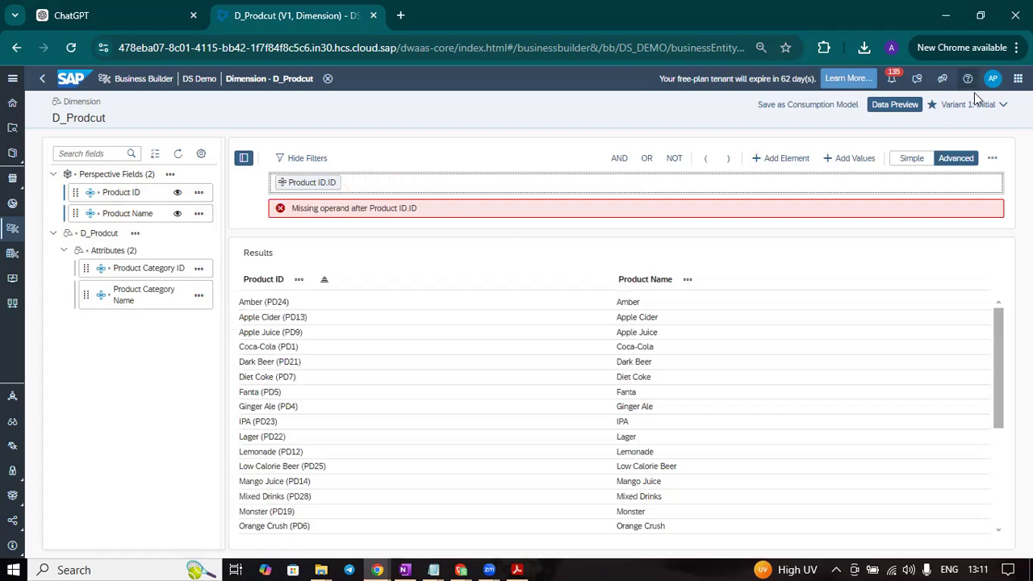
- Complete the advanced filter condition as Product ID.ID = Amber (PD24)
{"action": "left_click", "coordinate": [835, 159]}
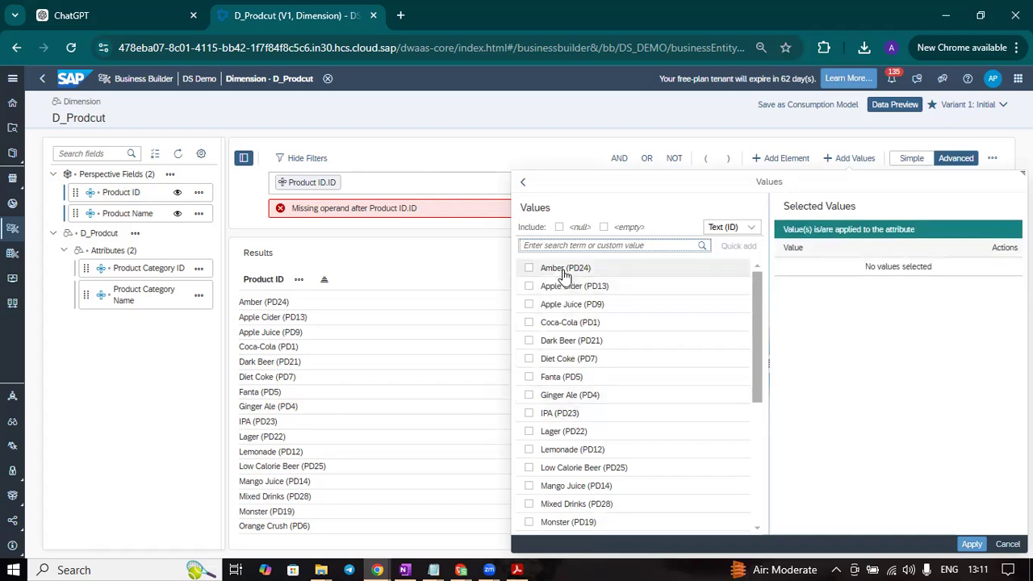
{"action": "left_click", "coordinate": [565, 275]}
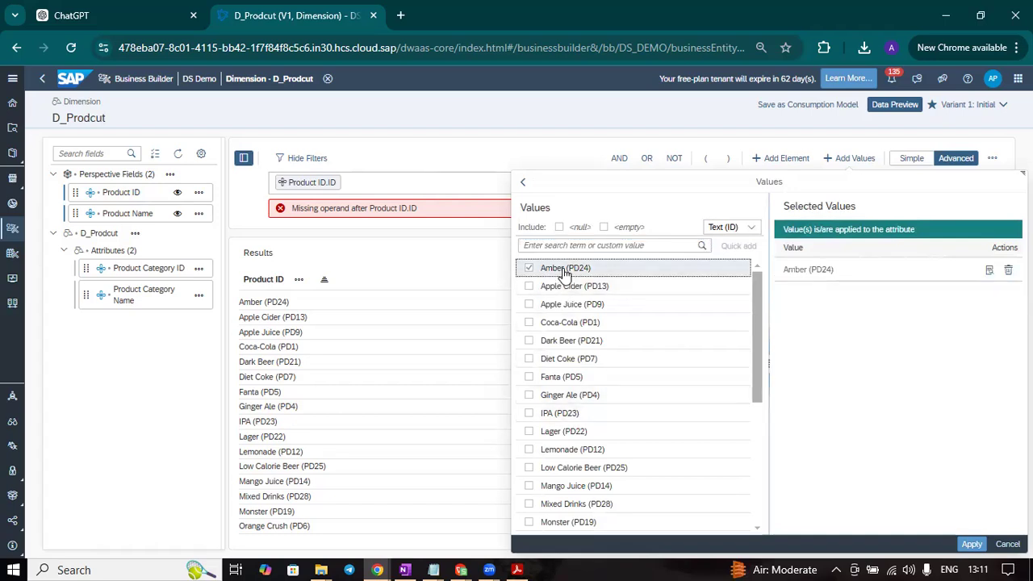
{"action": "left_click", "coordinate": [972, 545]}
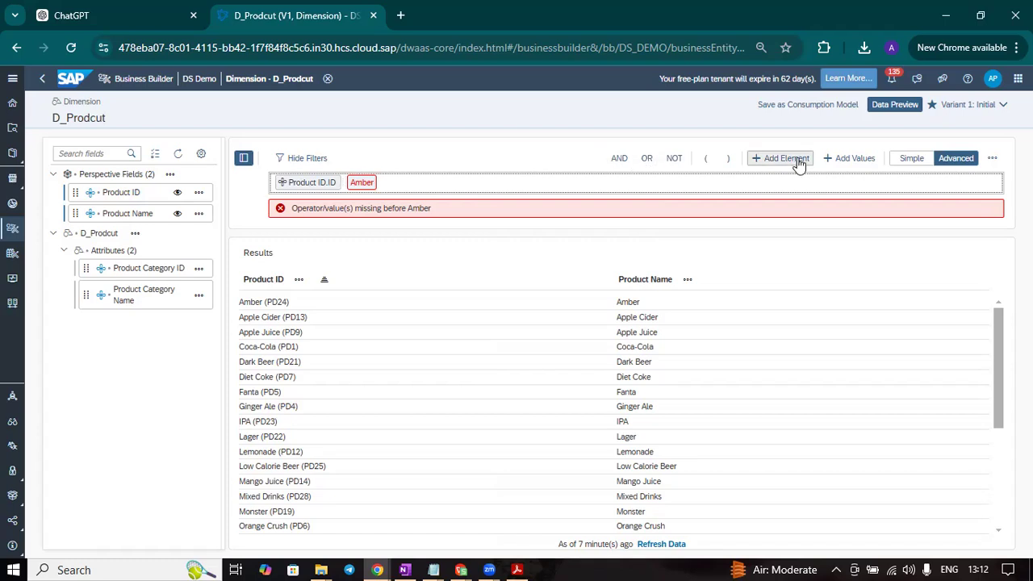
{"action": "left_click", "coordinate": [626, 164]}
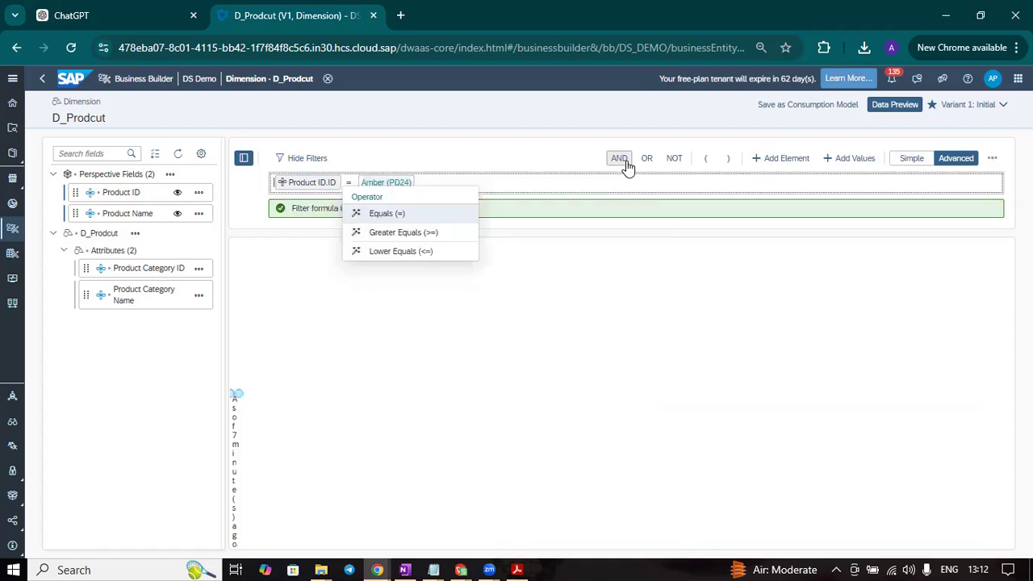
- Extend the advanced filter formula with the condition AND Product Name = Amber
{"action": "left_click", "coordinate": [602, 184]}
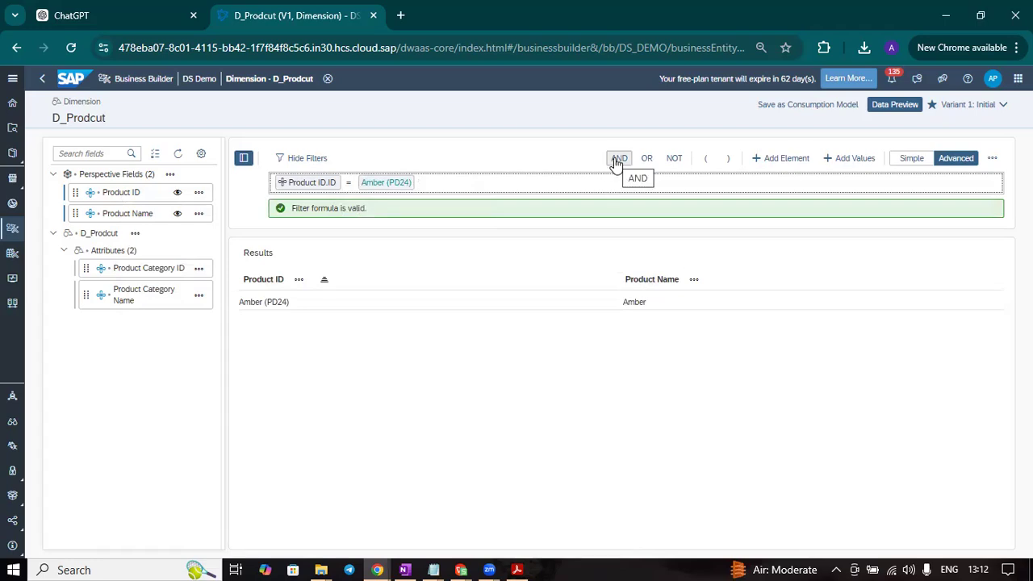
{"action": "left_click", "coordinate": [617, 161]}
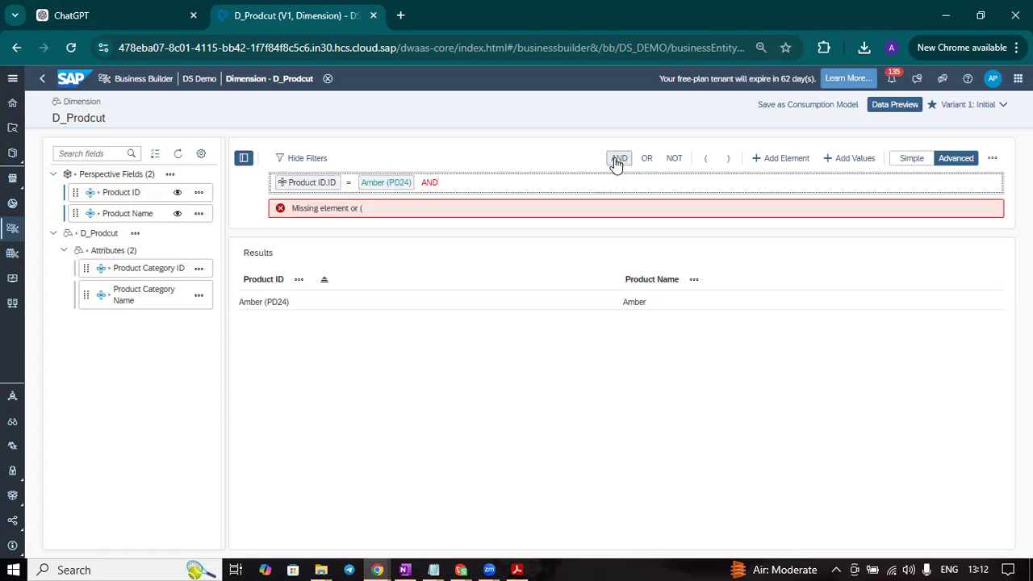
{"action": "left_click", "coordinate": [790, 159]}
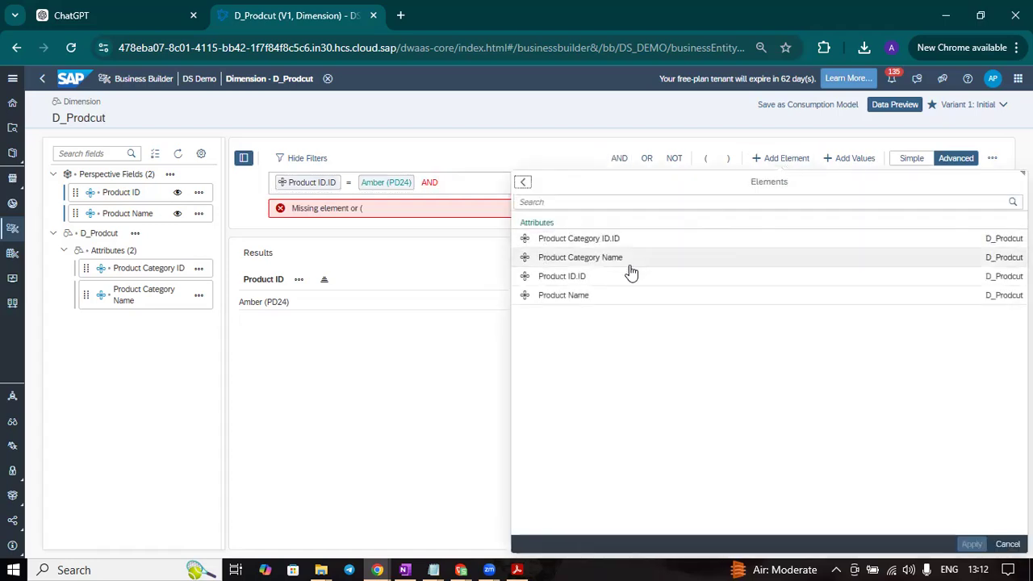
{"action": "left_click", "coordinate": [609, 297]}
{"action": "left_click", "coordinate": [627, 180]}
{"action": "type", "text": "="}
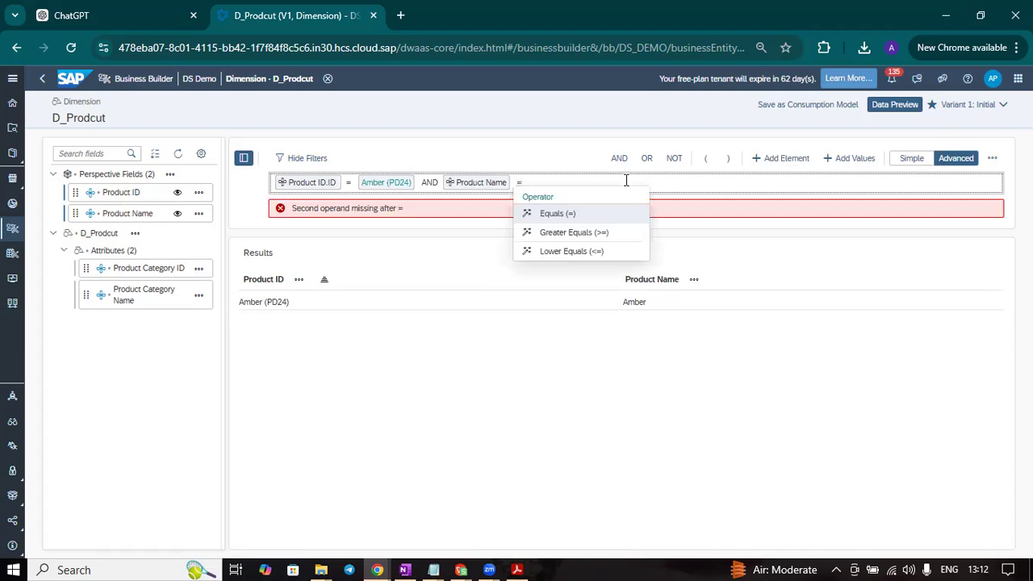
{"action": "left_click", "coordinate": [870, 162]}
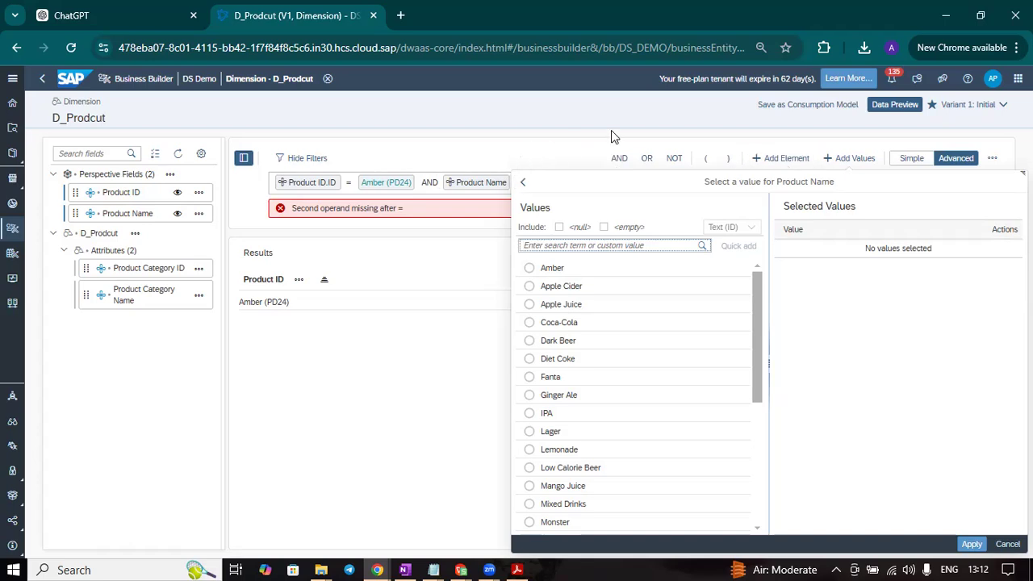
{"action": "left_click", "coordinate": [574, 270]}
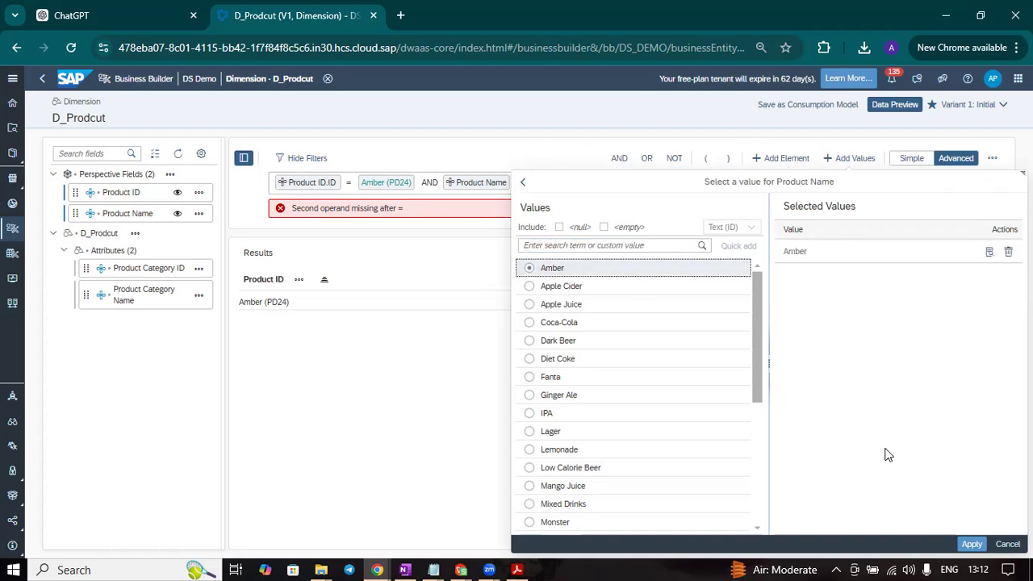
{"action": "left_click", "coordinate": [972, 544]}
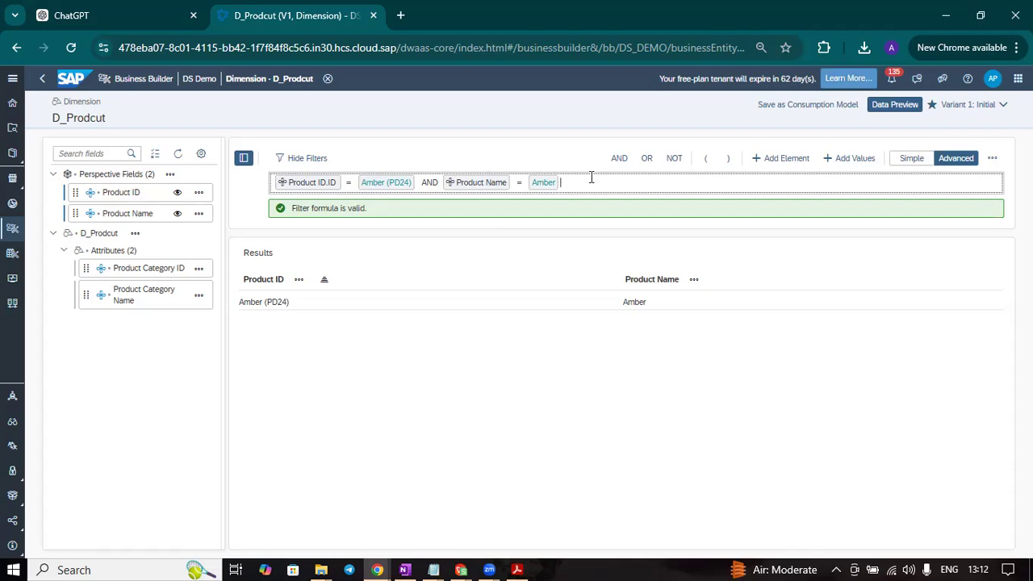
{"action": "left_click", "coordinate": [789, 304]}
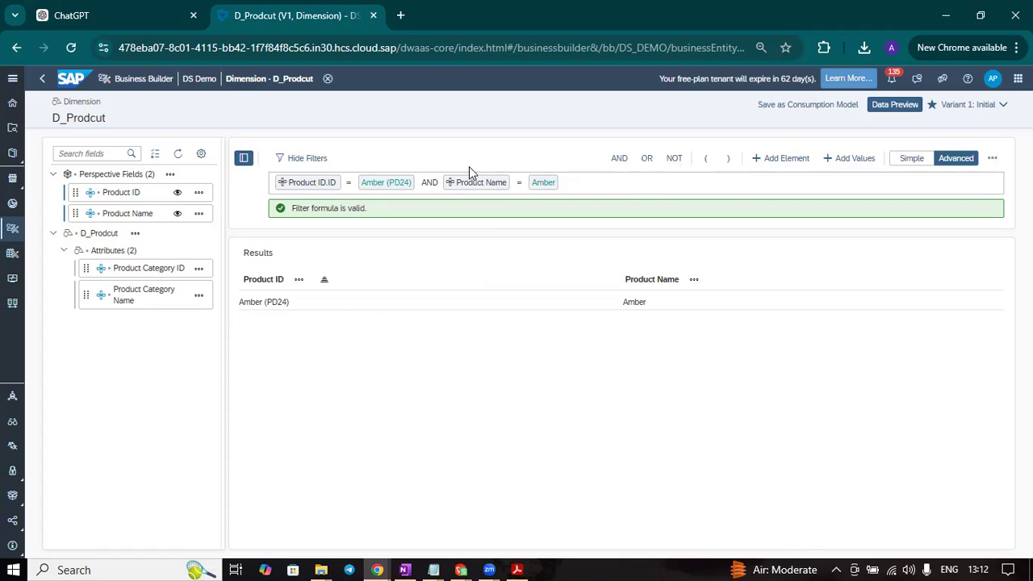
- Check the additional filter operators and clear the entire advanced filter formula
{"action": "left_click", "coordinate": [993, 159]}
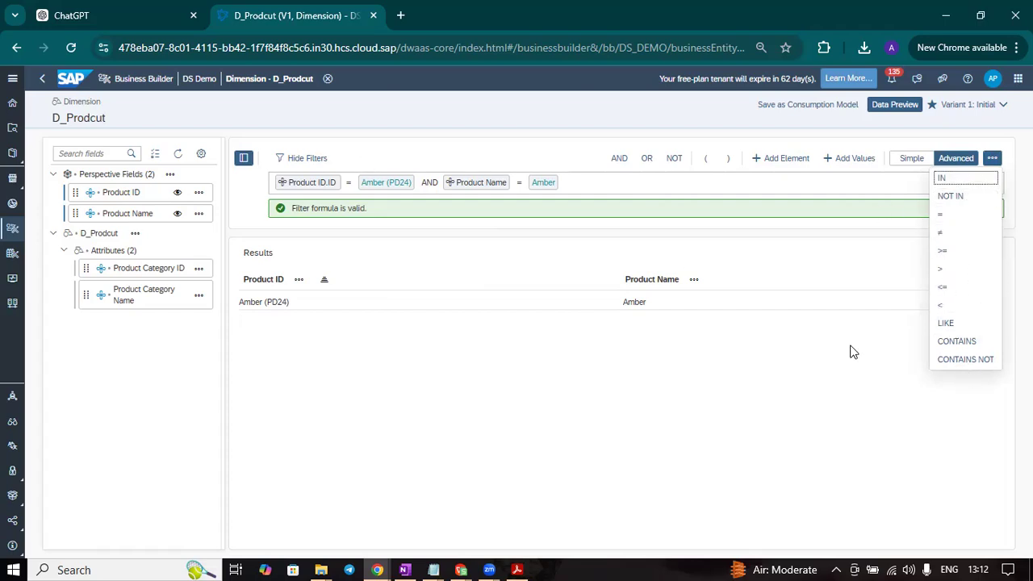
{"action": "left_click", "coordinate": [784, 377]}
{"action": "left_click_drag", "start_coordinate": [583, 173], "coordinate": [201, 154]}
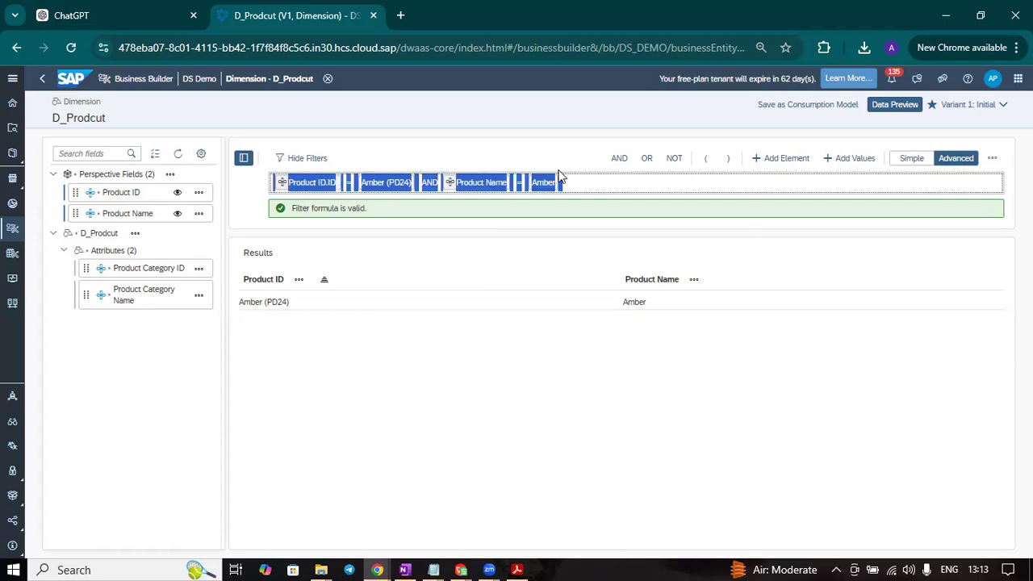
{"action": "key", "text": "BackSpace"}
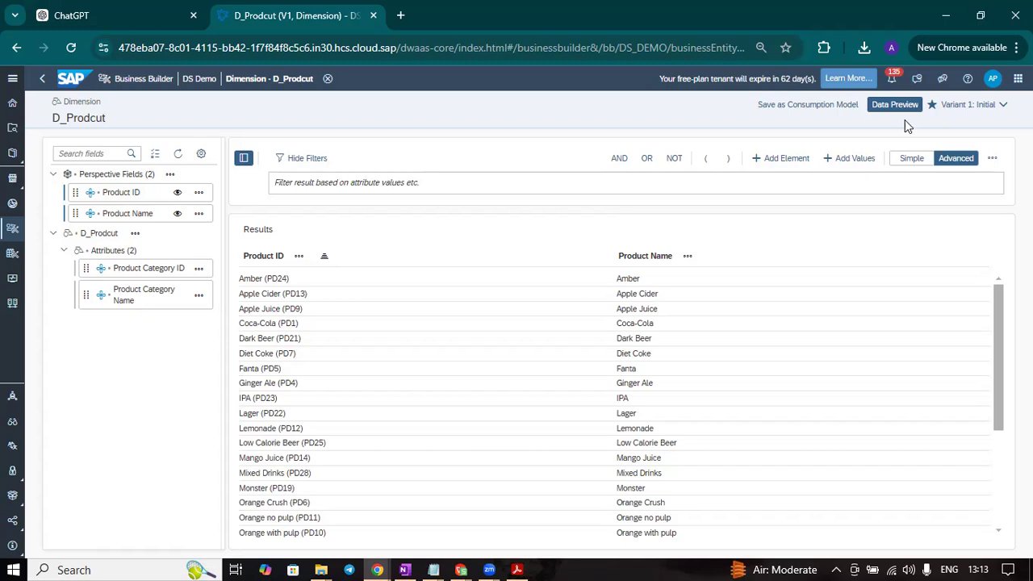
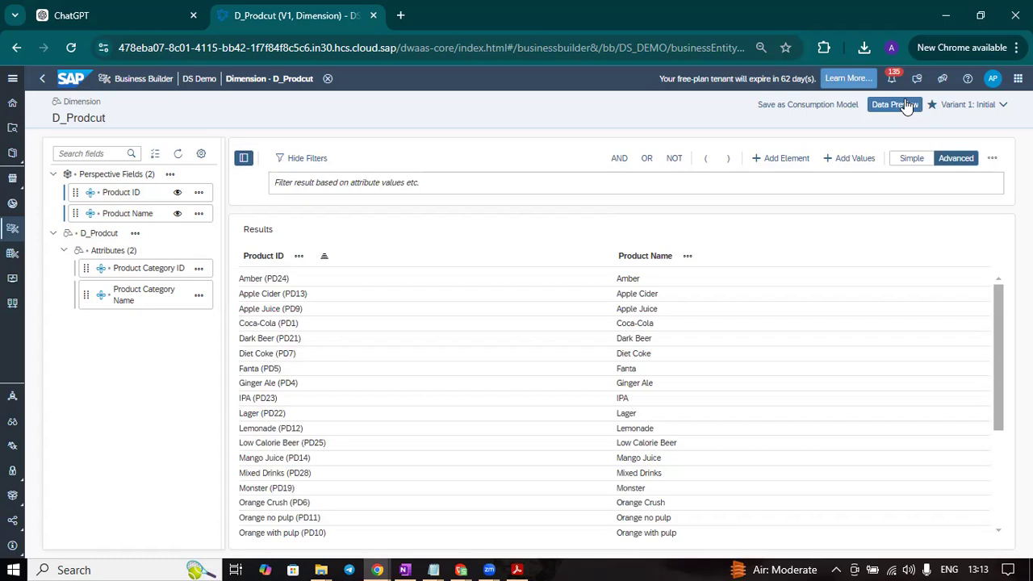
- View the dimension's variant list in the data preview and return to the general properties of D_Prodcut
{"action": "left_click", "coordinate": [977, 104]}
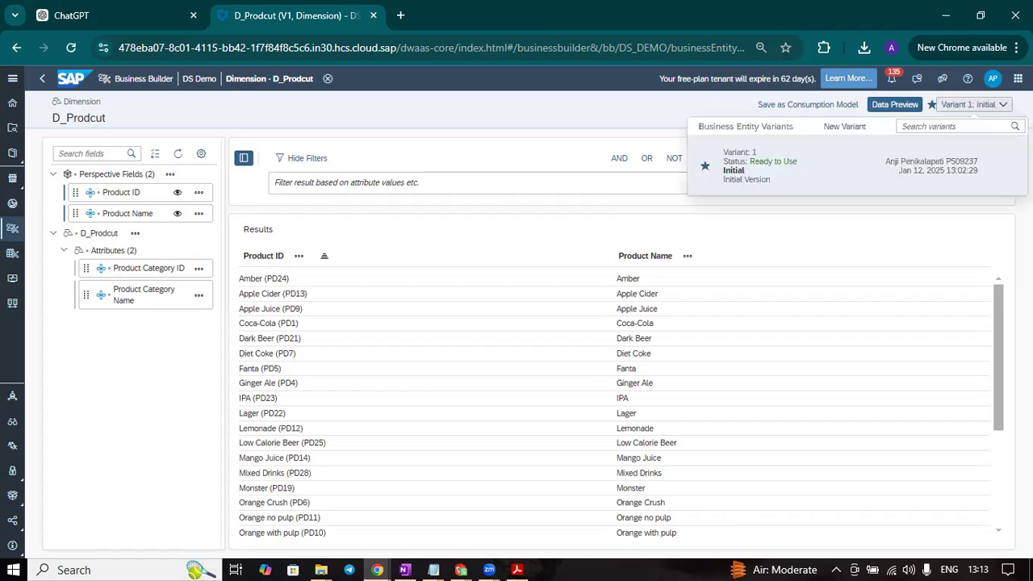
{"action": "left_click", "coordinate": [887, 106]}
{"action": "left_click", "coordinate": [888, 106]}
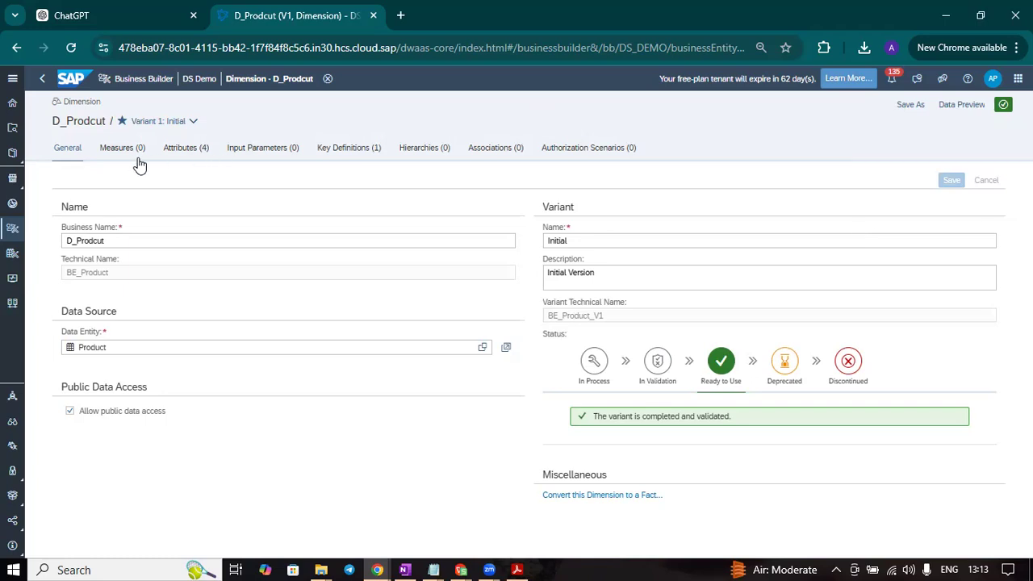
- Rename the variant of the D_Prodcut dimension as Variant2
{"action": "left_click", "coordinate": [613, 240]}
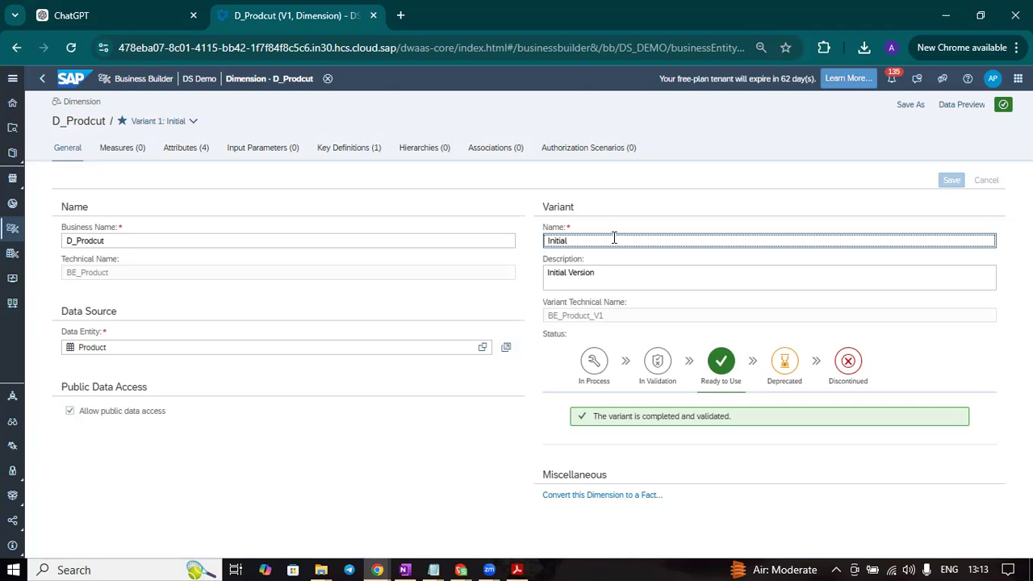
{"action": "key", "text": "ctrl+a"}
{"action": "key", "text": "BackSpace"}
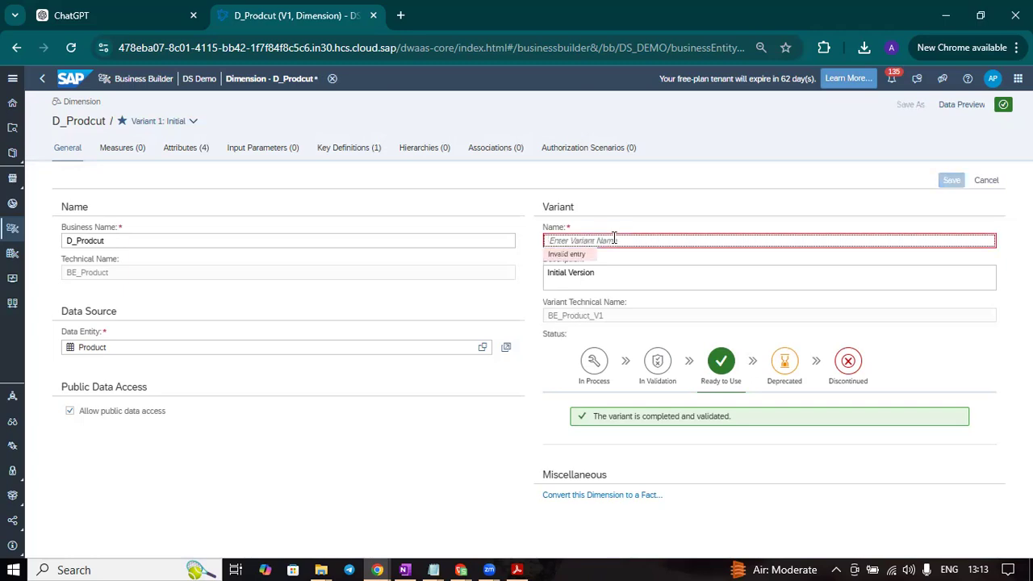
{"action": "type", "text": "C"}
{"action": "key", "text": "BackSpace"}
{"action": "type", "text": "Variant2"}
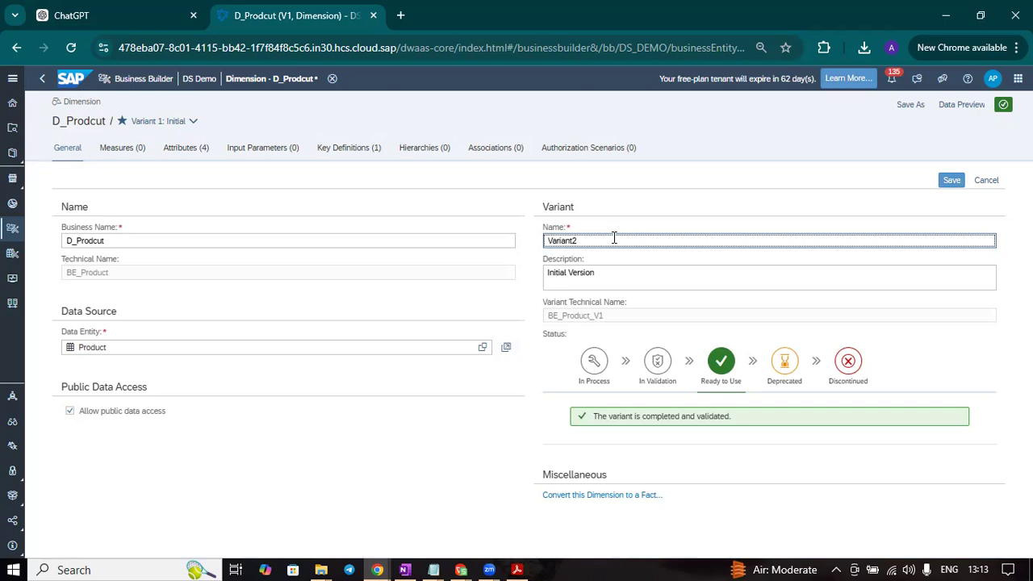
- Replace the variant's description with Version2
{"action": "left_click", "coordinate": [604, 277]}
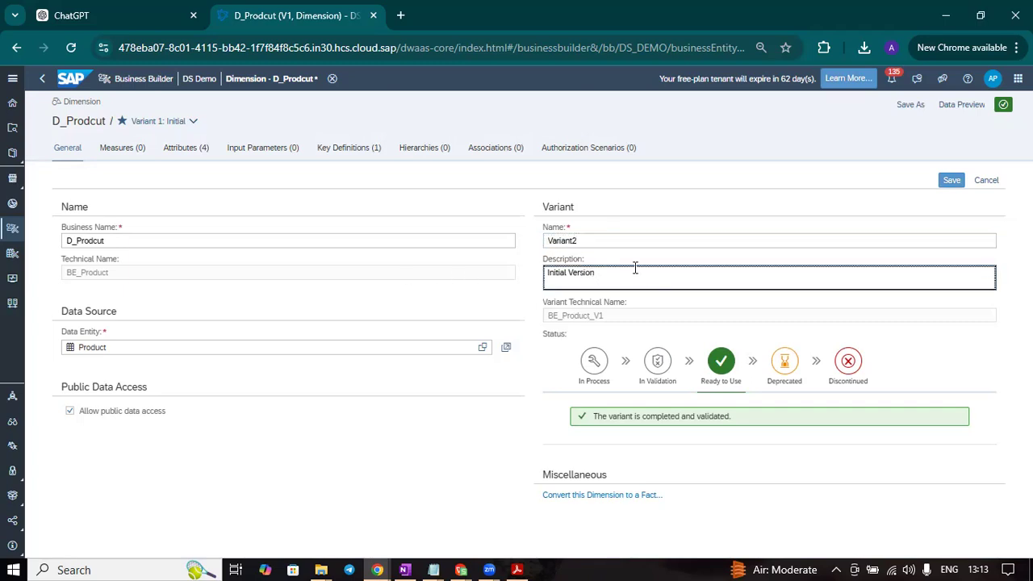
{"action": "key", "text": "BackSpace"}
{"action": "key", "text": "BackSpace"}
{"action": "key", "text": "BackSpace"}
{"action": "key", "text": "BackSpace"}
{"action": "key", "text": "BackSpace"}
{"action": "key", "text": "BackSpace"}
{"action": "key", "text": "BackSpace"}
{"action": "key", "text": "BackSpace"}
{"action": "key", "text": "BackSpace"}
{"action": "key", "text": "BackSpace"}
{"action": "key", "text": "BackSpace"}
{"action": "key", "text": "BackSpace"}
{"action": "key", "text": "BackSpace"}
{"action": "key", "text": "BackSpace"}
{"action": "key", "text": "BackSpace"}
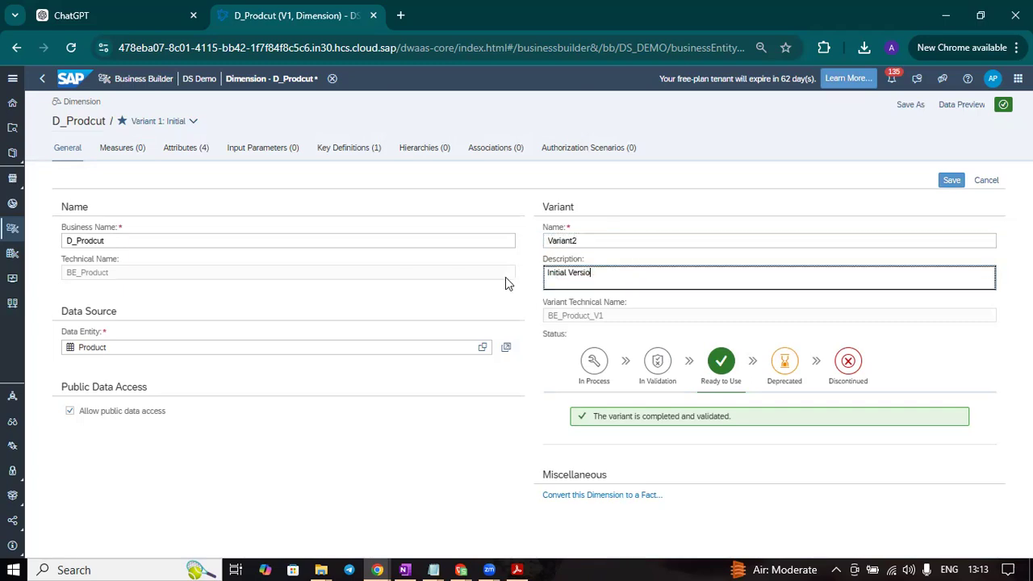
{"action": "type", "text": "Version2"}
- Save the variant with the status In Process and check the dimension's variant list
{"action": "left_click", "coordinate": [604, 362]}
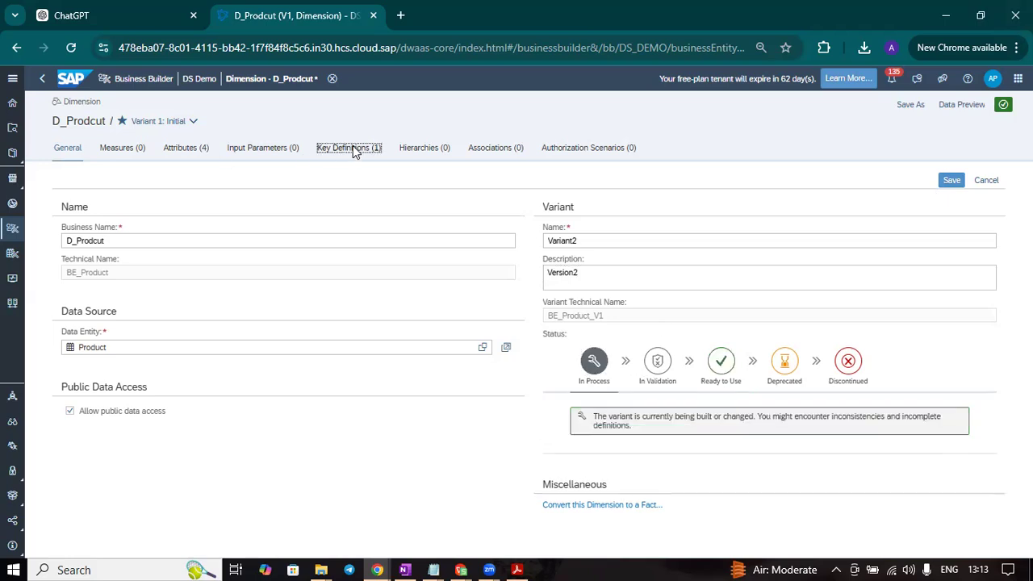
{"action": "left_click", "coordinate": [353, 148]}
{"action": "left_click", "coordinate": [614, 338]}
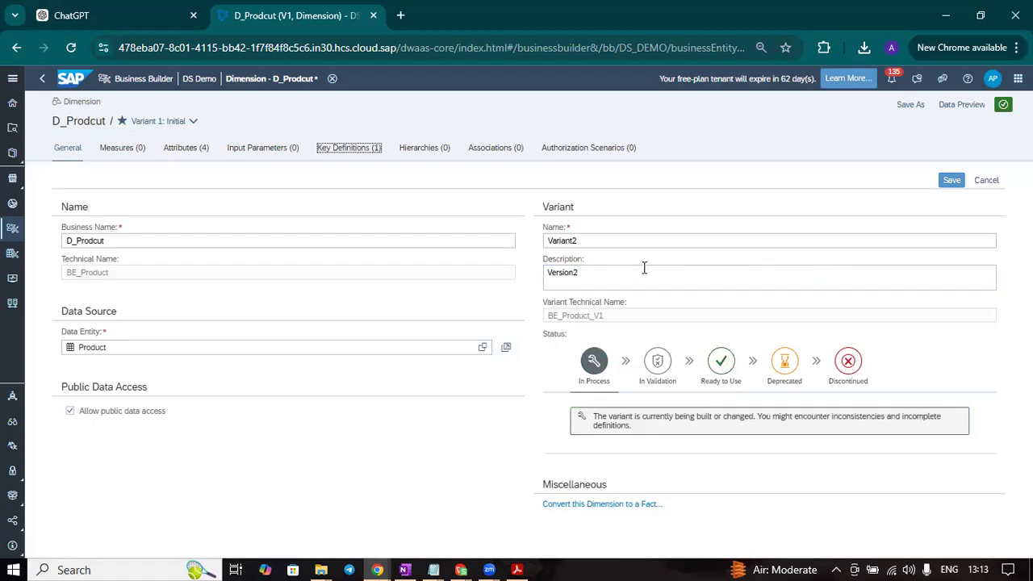
{"action": "left_click", "coordinate": [196, 146]}
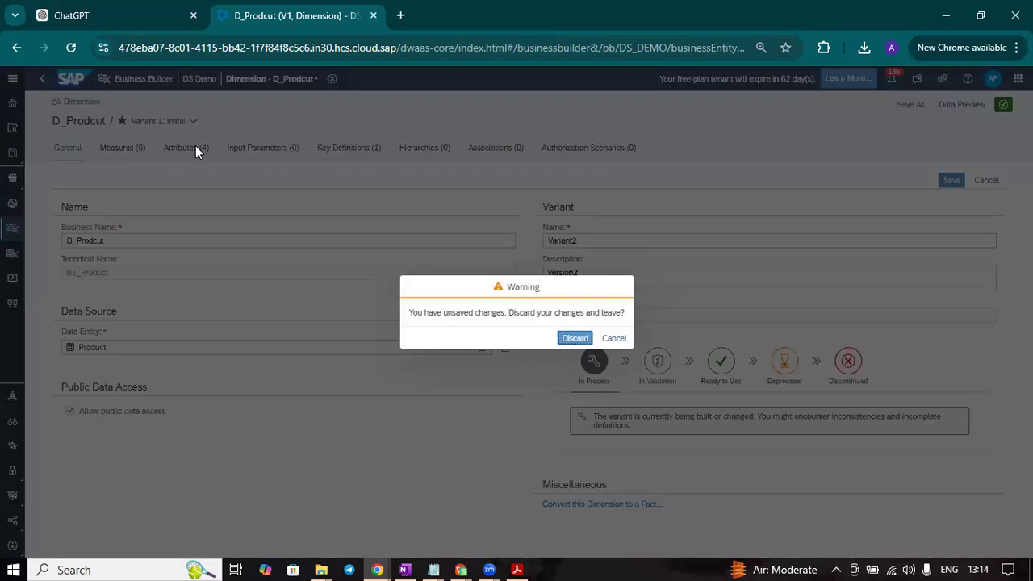
{"action": "left_click", "coordinate": [620, 338]}
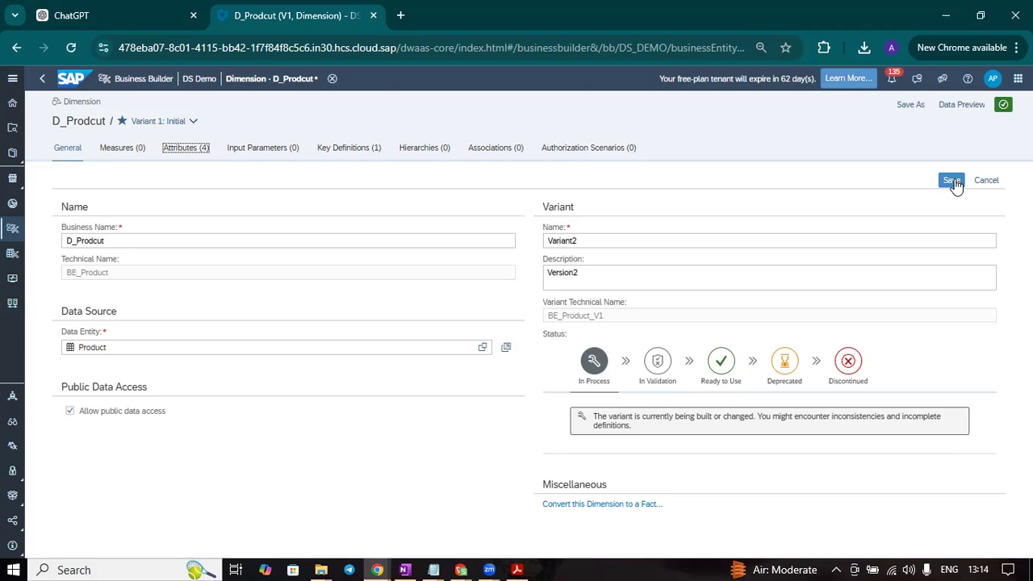
{"action": "left_click", "coordinate": [952, 180]}
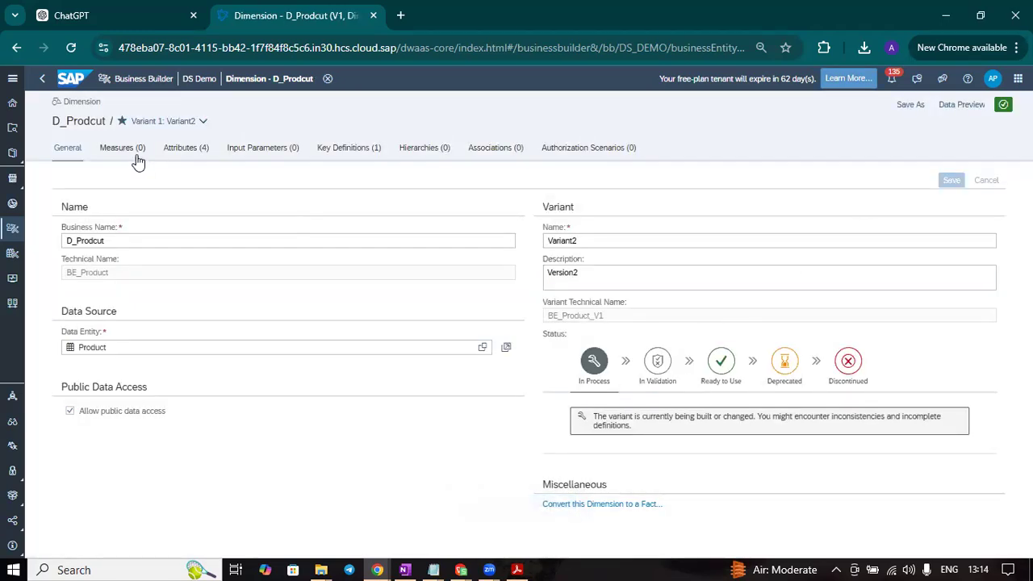
{"action": "left_click", "coordinate": [204, 122]}
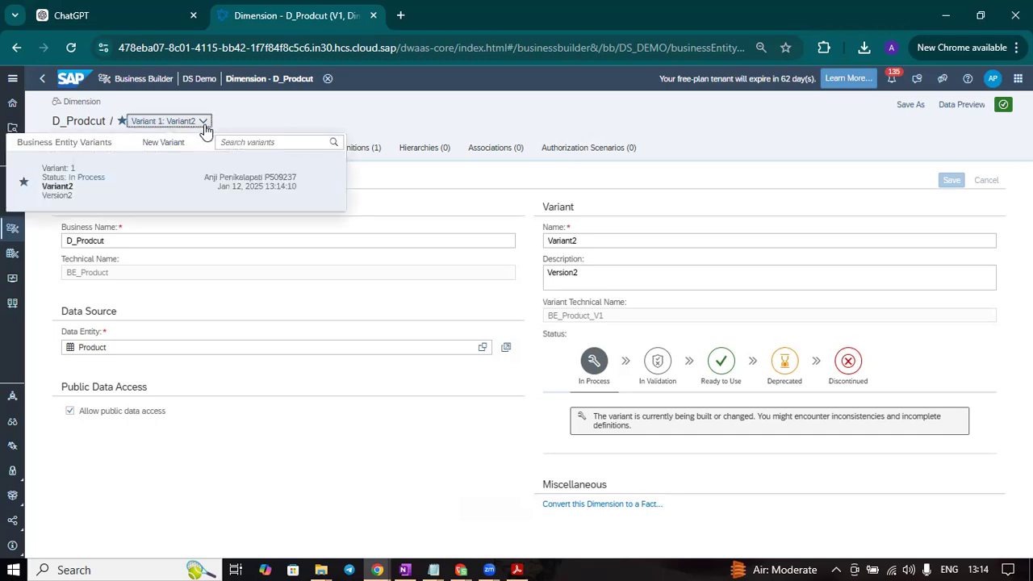
{"action": "left_click", "coordinate": [558, 124]}
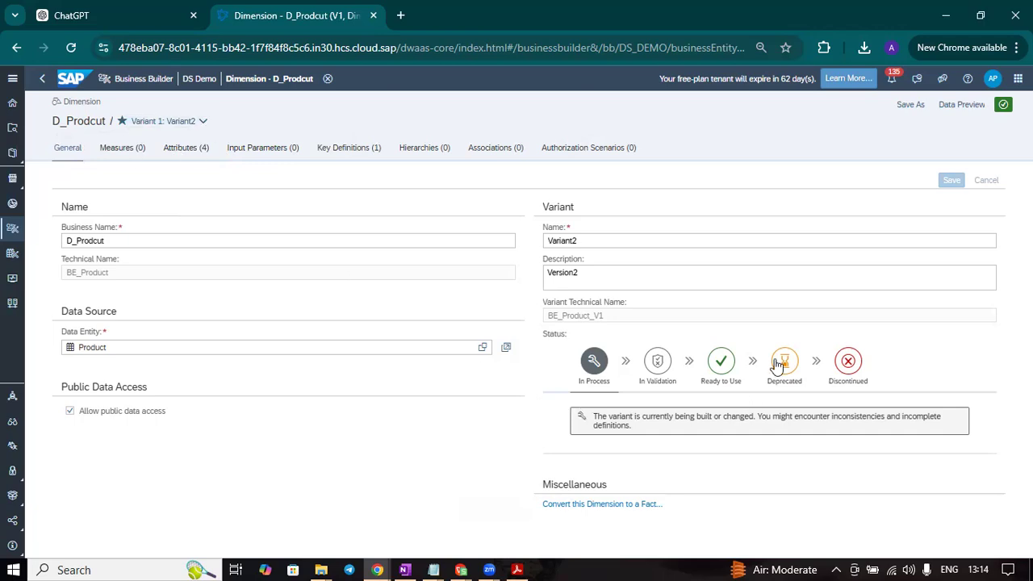
- Delete the Product Category ID and Product Category Name attributes from the D_Prodcut dimension
{"action": "left_click", "coordinate": [203, 153]}
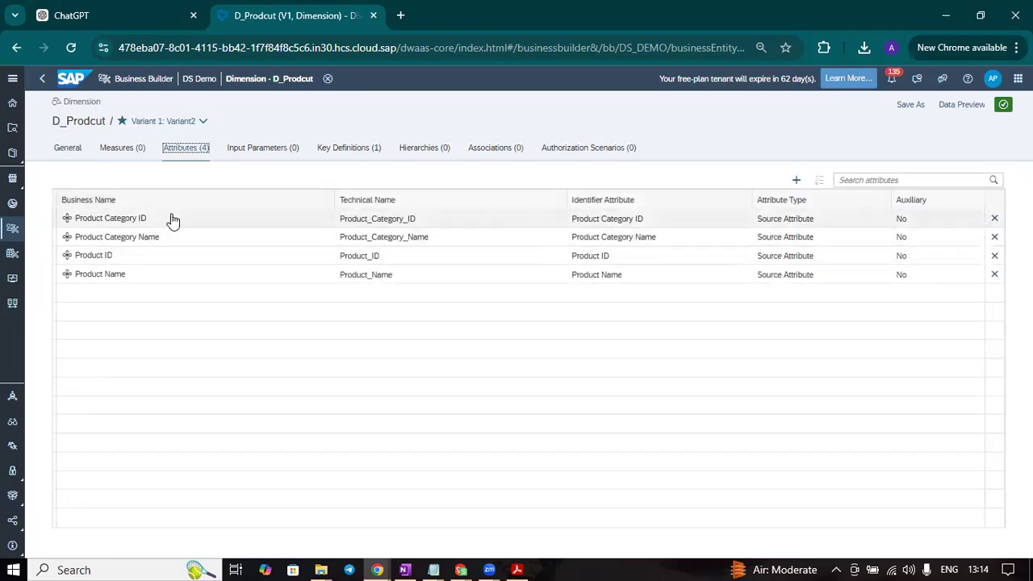
{"action": "left_click", "coordinate": [994, 219]}
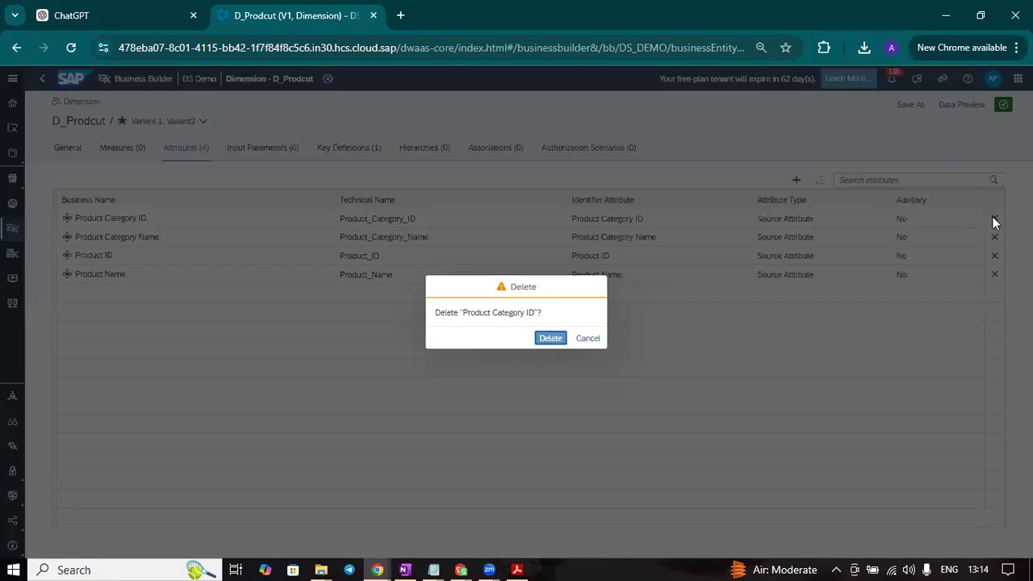
{"action": "left_click", "coordinate": [541, 339]}
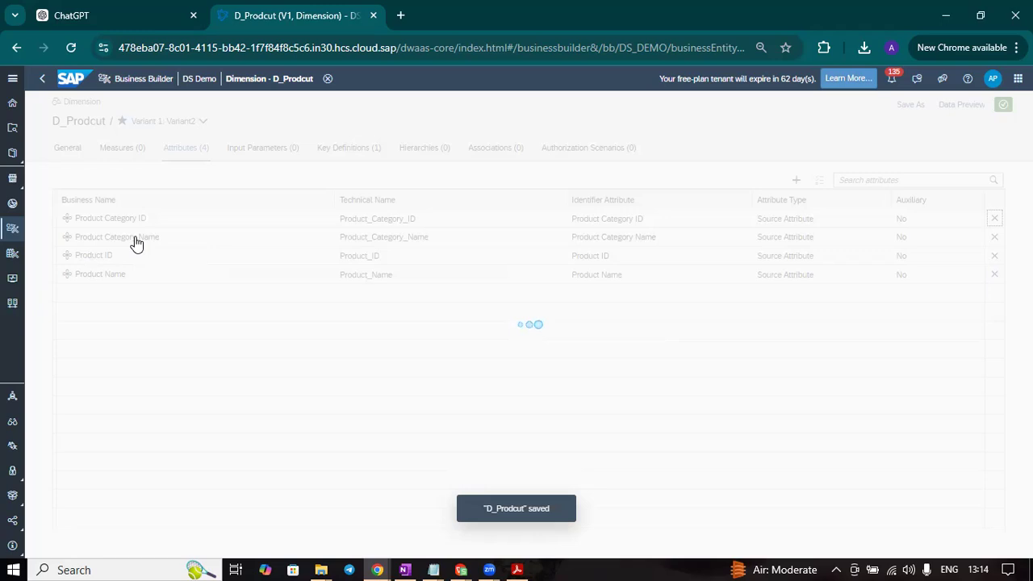
{"action": "left_click", "coordinate": [994, 218]}
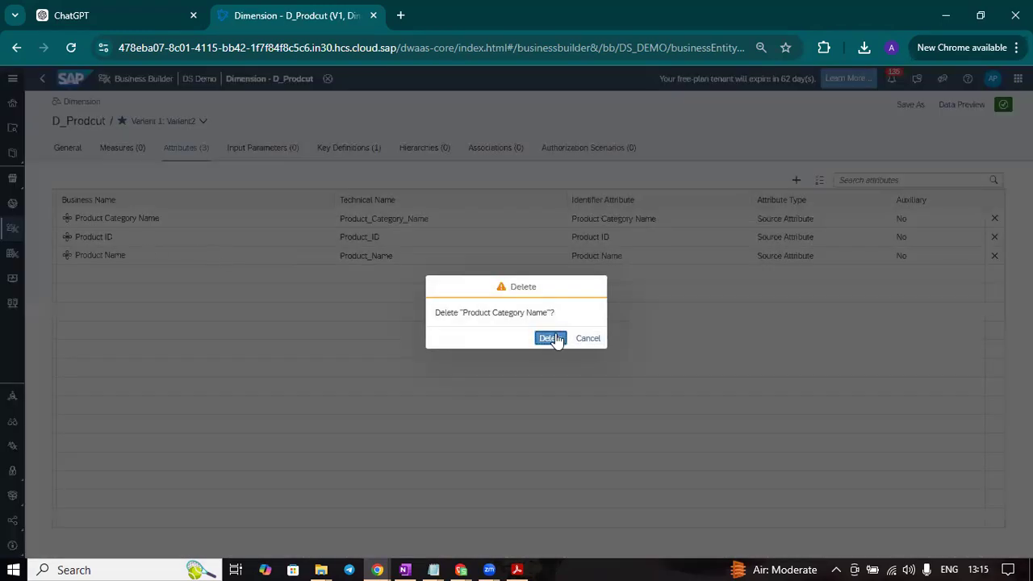
{"action": "left_click", "coordinate": [550, 338]}
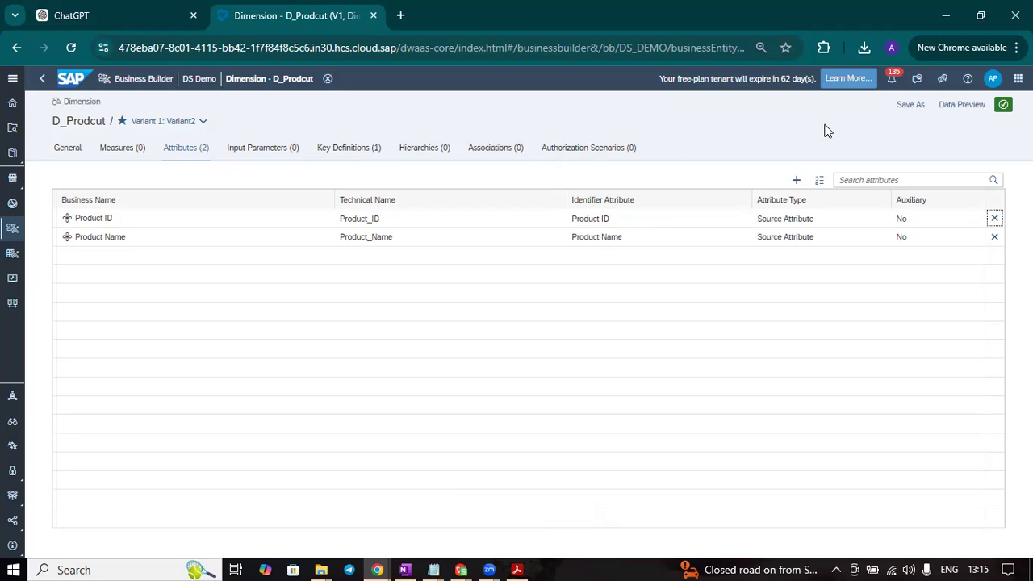
- Move the variant's status through In Validation to Ready to Use and save the dimension
{"action": "left_click", "coordinate": [69, 149]}
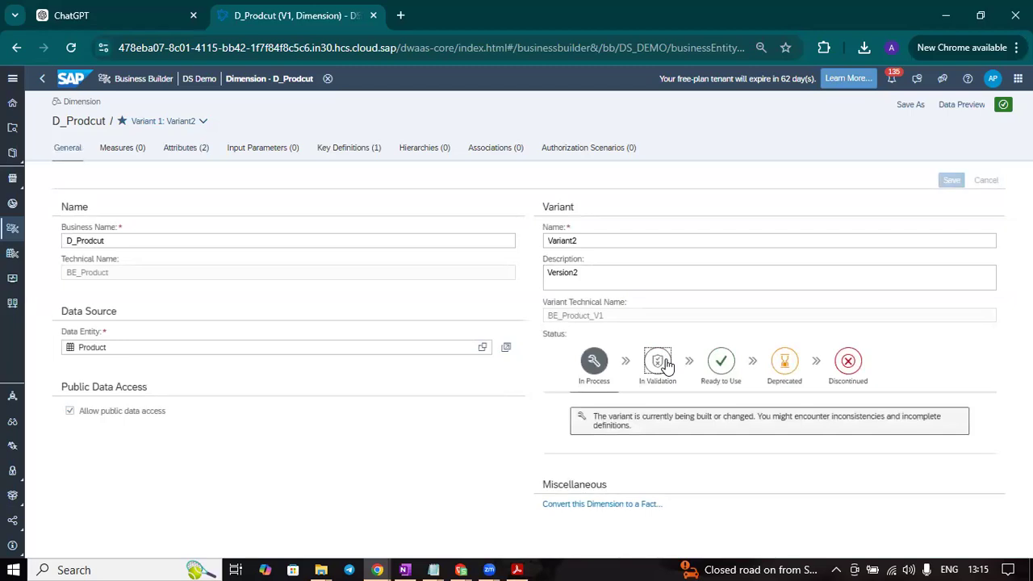
{"action": "left_click", "coordinate": [665, 364]}
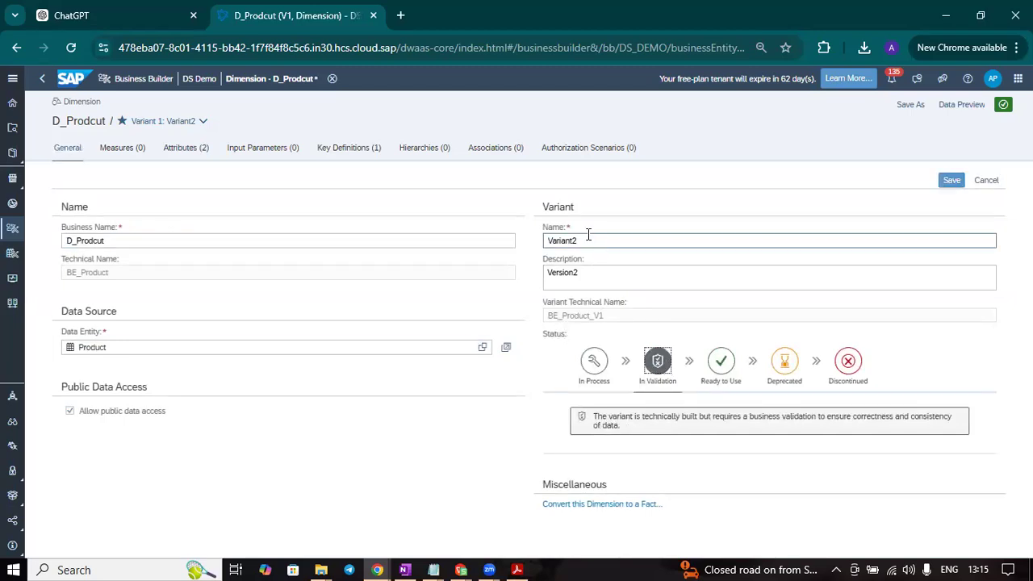
{"action": "left_click", "coordinate": [718, 367]}
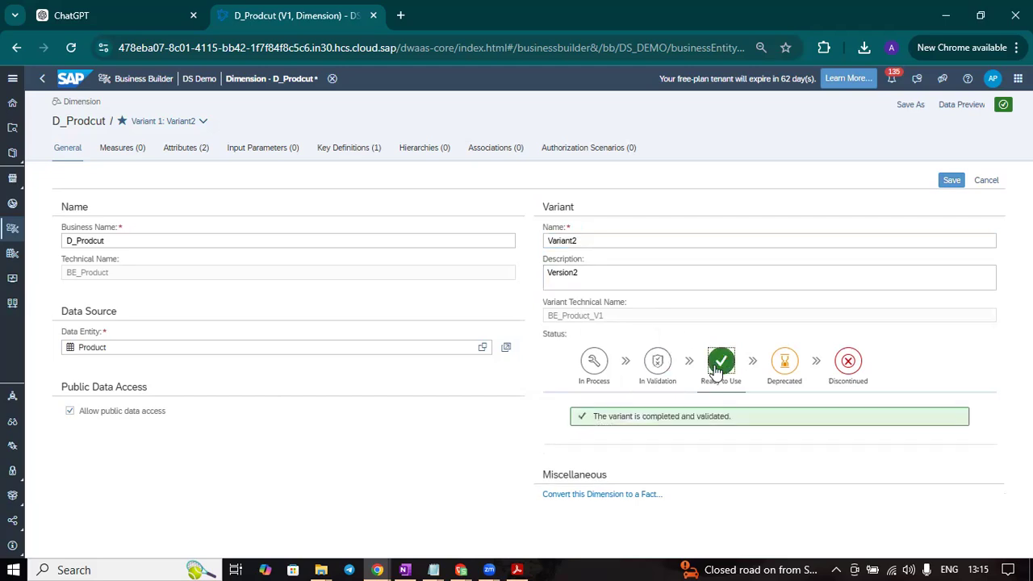
{"action": "left_click", "coordinate": [953, 181]}
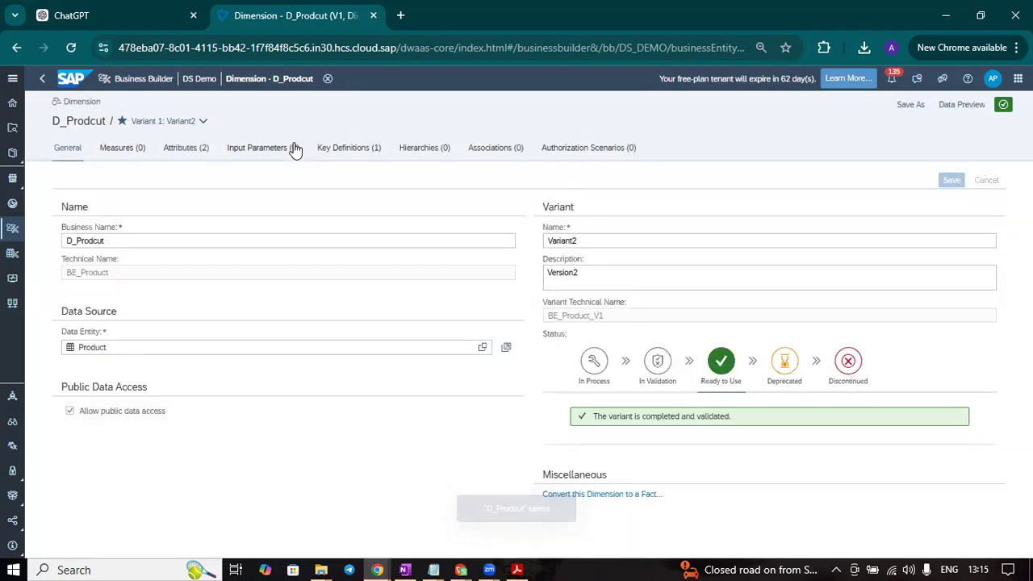
- Check the variant list of D_Prodcut, preview the dimension's data and its variant there, and return to the editor
{"action": "left_click", "coordinate": [201, 129]}
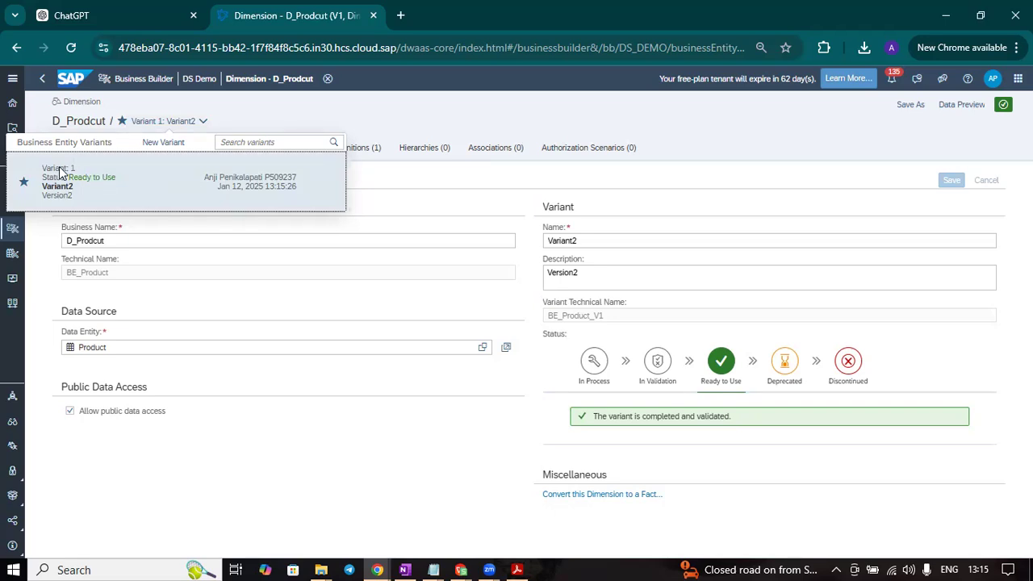
{"action": "left_click", "coordinate": [462, 109]}
{"action": "left_click", "coordinate": [961, 104]}
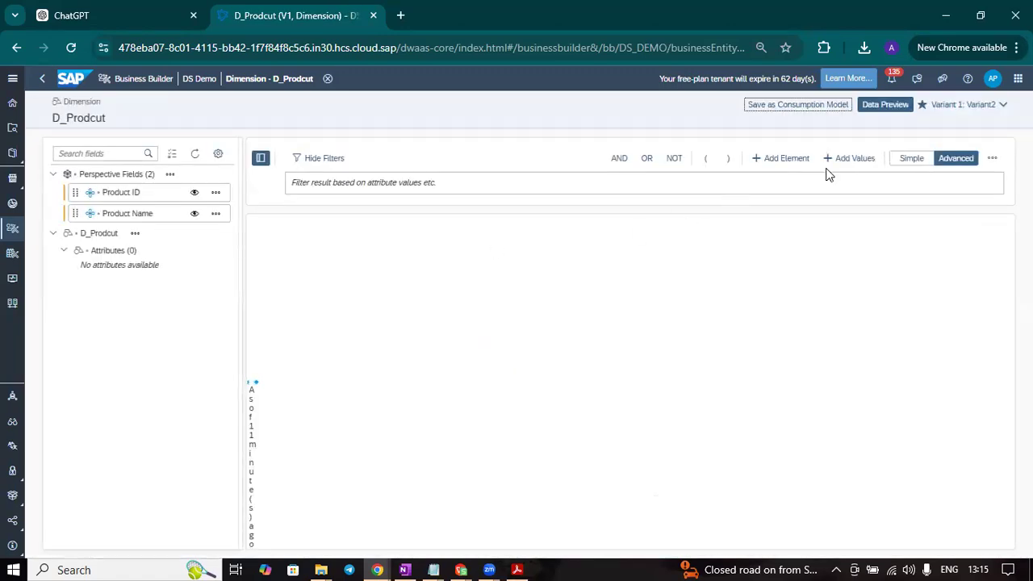
{"action": "left_click", "coordinate": [1006, 109]}
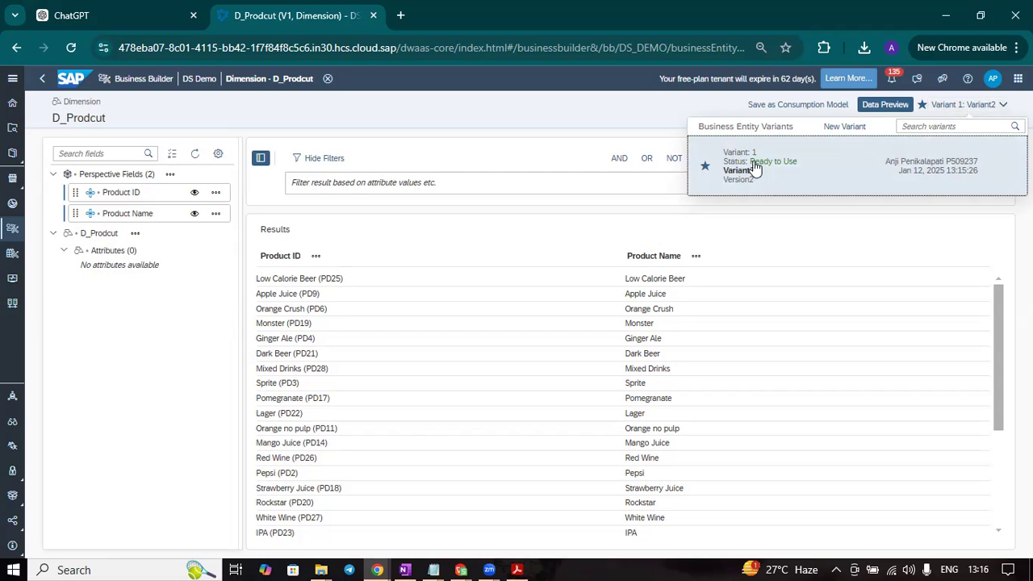
{"action": "mouse_move", "coordinate": [751, 164]}
{"action": "left_click", "coordinate": [866, 107]}
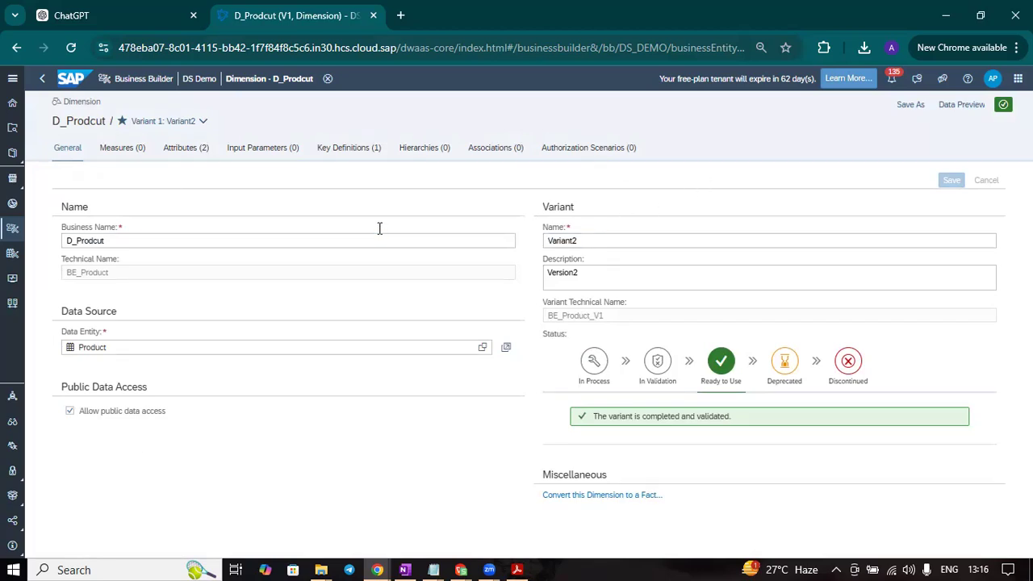
- Create a new variant of D_Prodcut based on Variant2, with Variant3 as both business name and description
{"action": "left_click", "coordinate": [203, 122]}
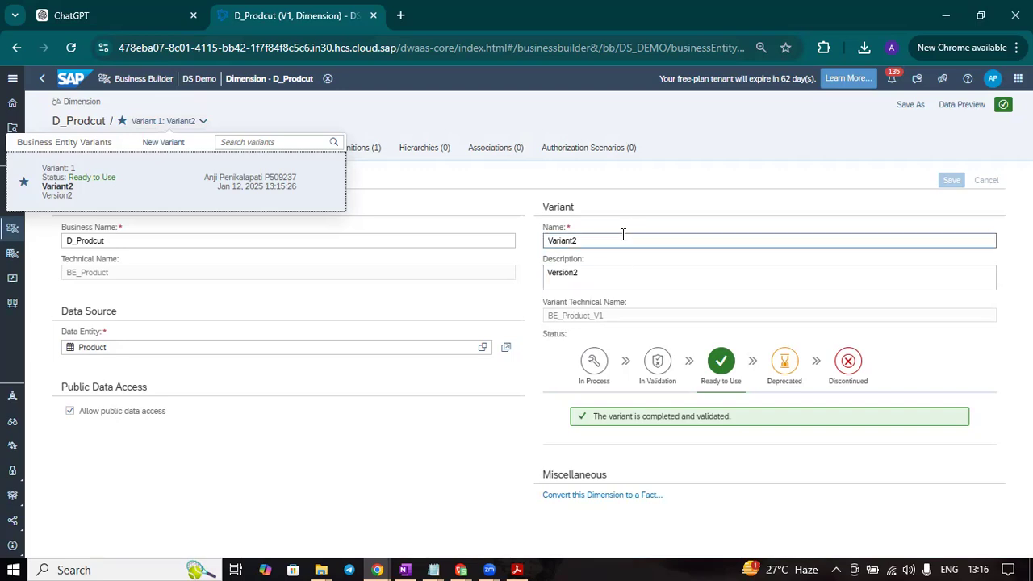
{"action": "left_click", "coordinate": [163, 143]}
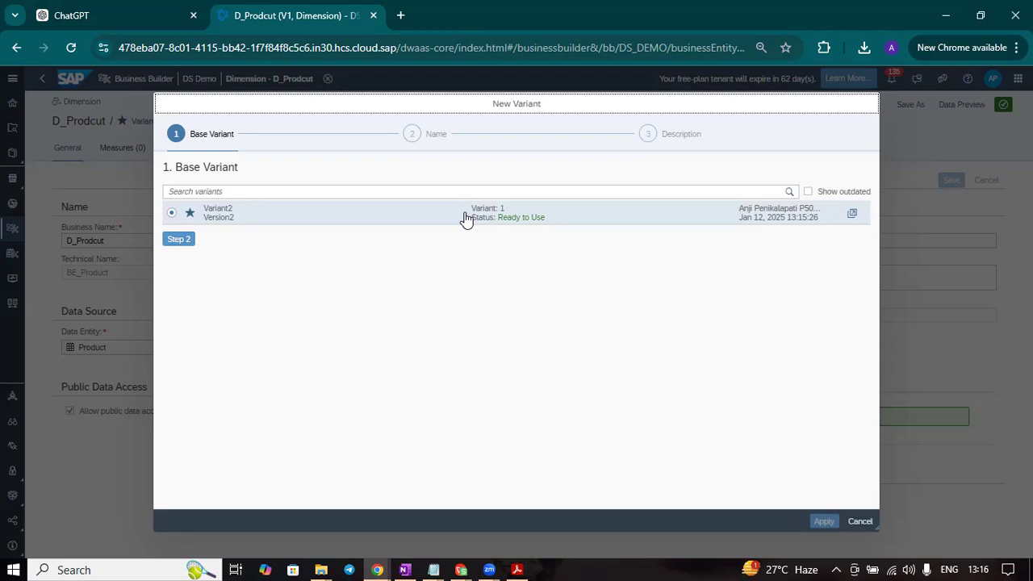
{"action": "left_click", "coordinate": [182, 240]}
{"action": "left_click", "coordinate": [276, 206]}
{"action": "left_click", "coordinate": [277, 206]}
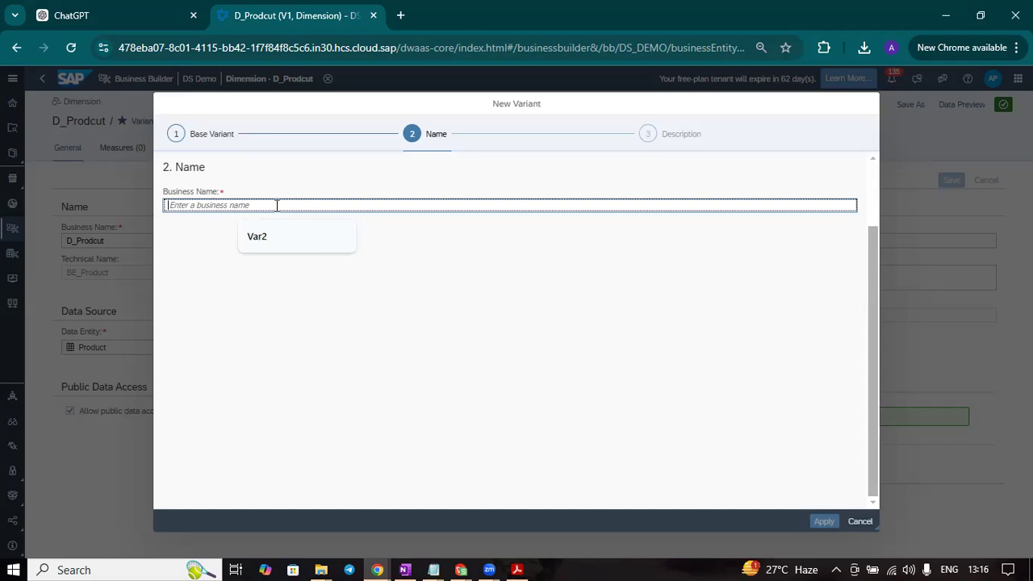
{"action": "type", "text": "Variant3"}
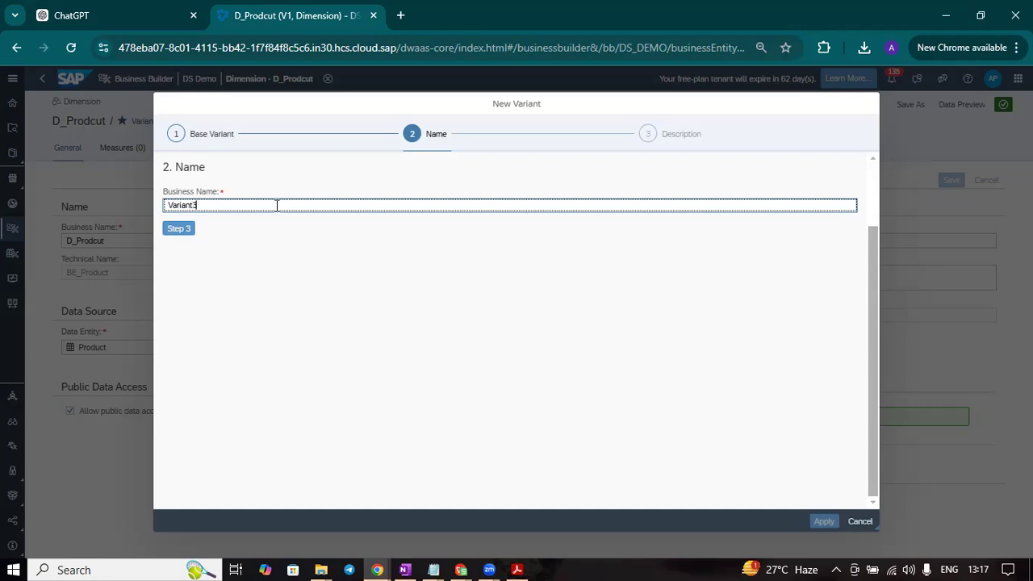
{"action": "left_click", "coordinate": [179, 229]}
{"action": "type", "text": "Variant3"}
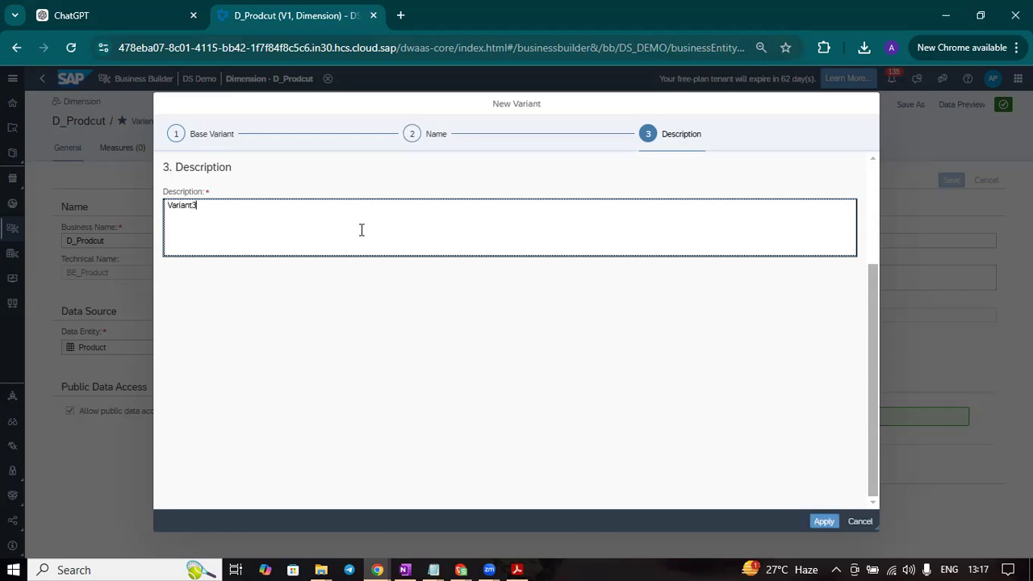
{"action": "left_click", "coordinate": [823, 521]}
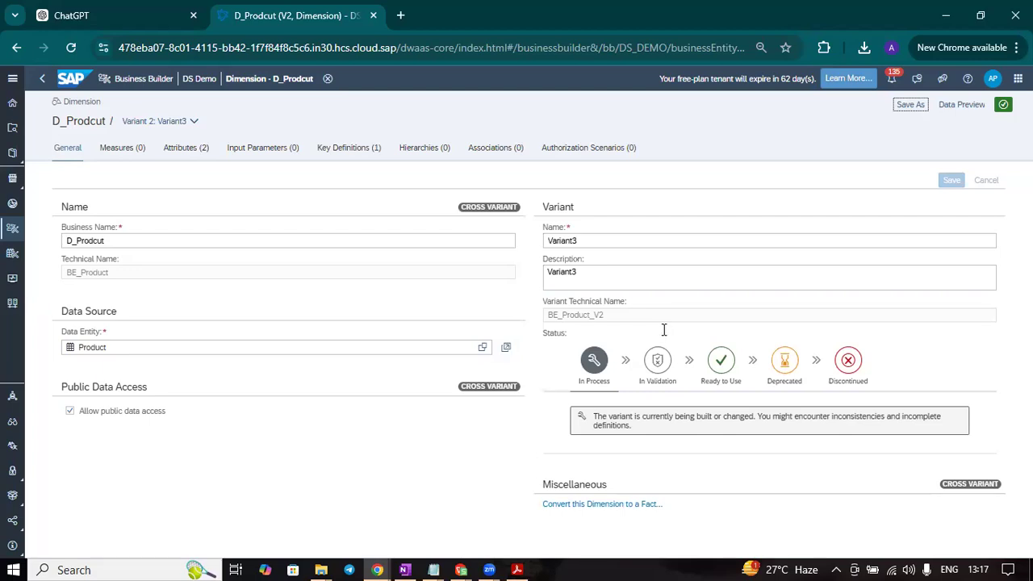
- Add a source attribute to Variant3 with Product Category ID as identifier attribute and save it
{"action": "left_click", "coordinate": [199, 152]}
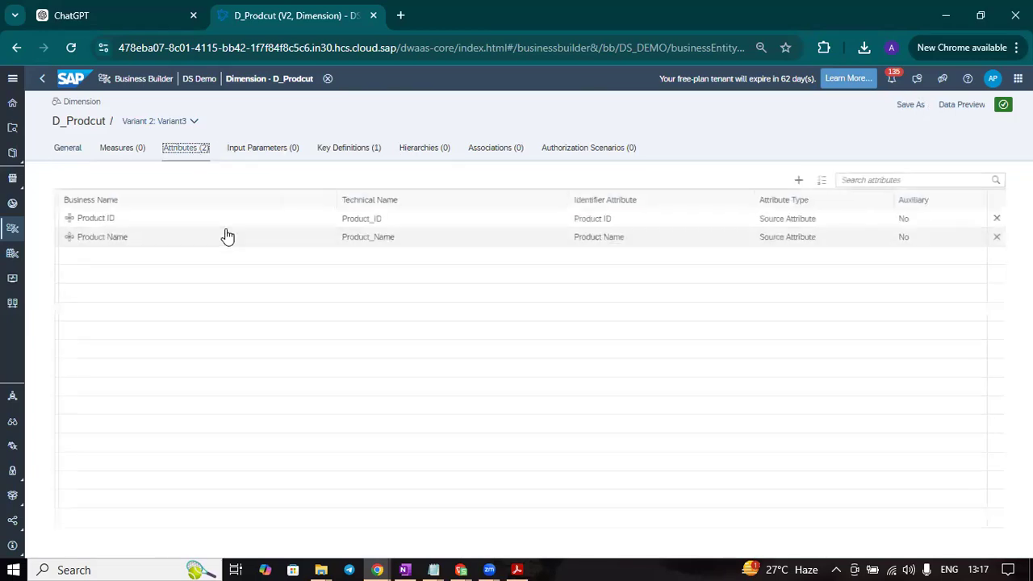
{"action": "left_click", "coordinate": [797, 181]}
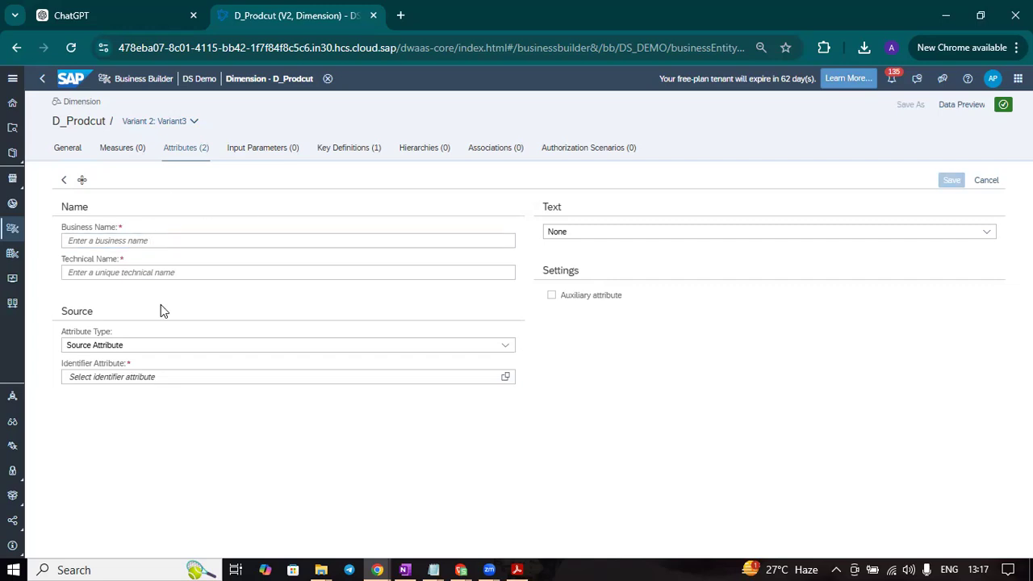
{"action": "left_click", "coordinate": [223, 345]}
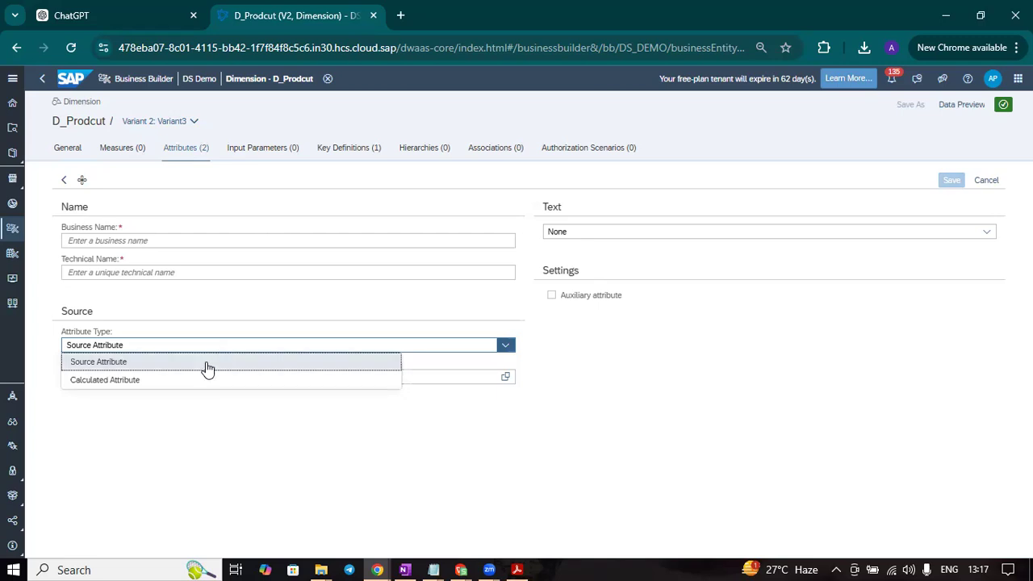
{"action": "left_click", "coordinate": [207, 368]}
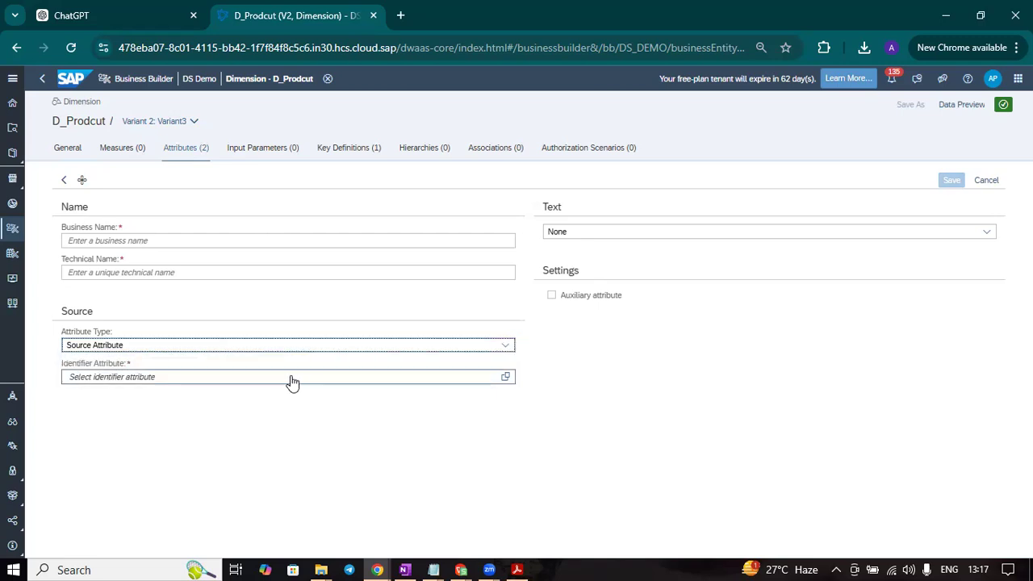
{"action": "left_click", "coordinate": [505, 377]}
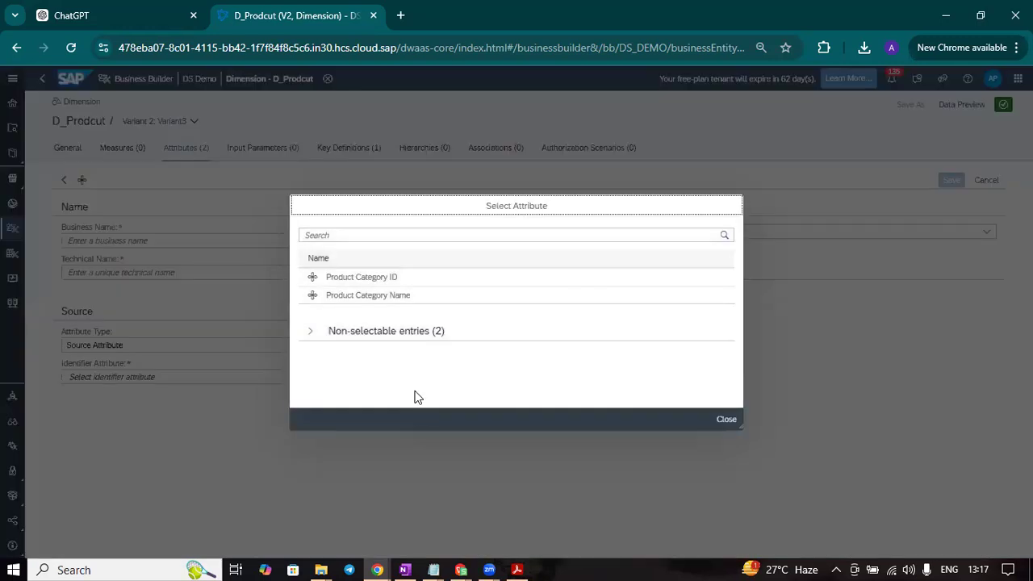
{"action": "left_click", "coordinate": [400, 279]}
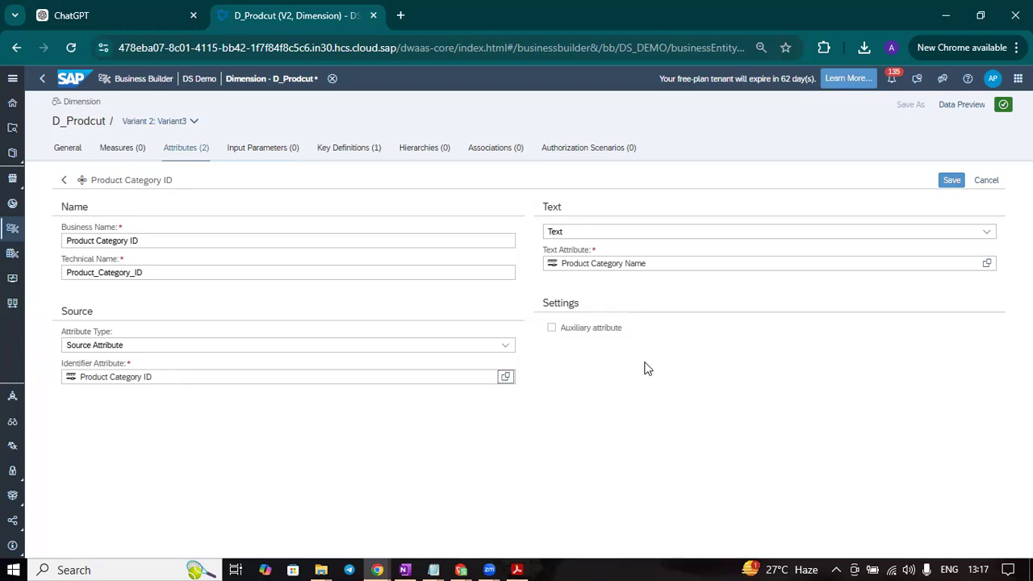
{"action": "left_click", "coordinate": [952, 183]}
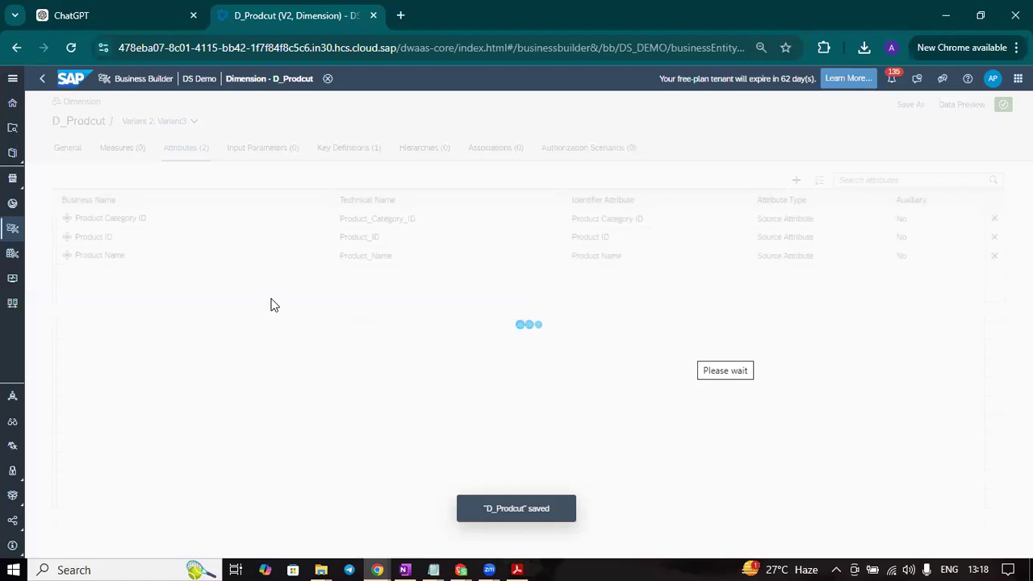
- Add a second source attribute to Variant3 with Product Category Name as identifier attribute and save it
{"action": "left_click", "coordinate": [798, 180]}
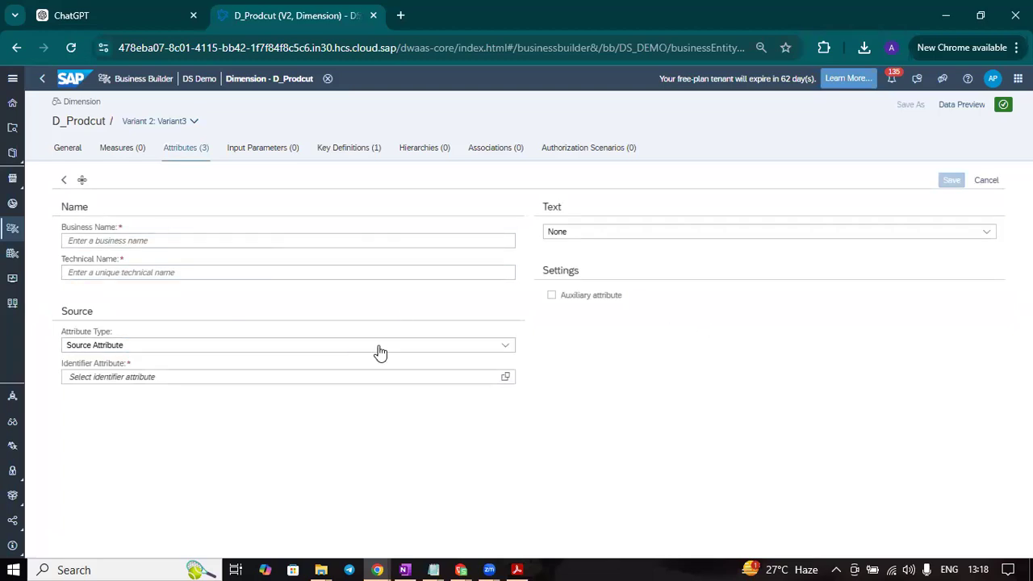
{"action": "left_click", "coordinate": [506, 347]}
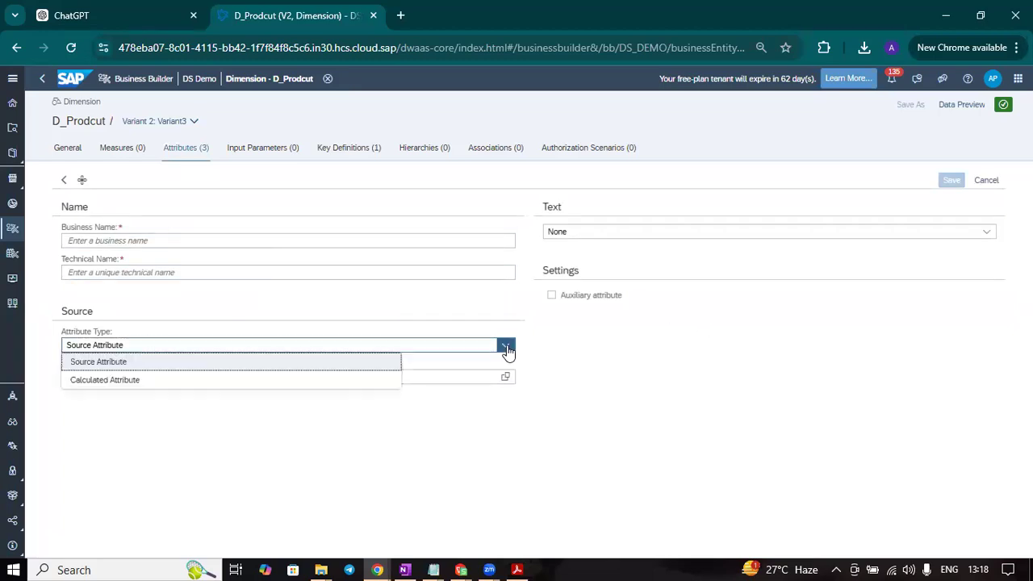
{"action": "left_click", "coordinate": [622, 446]}
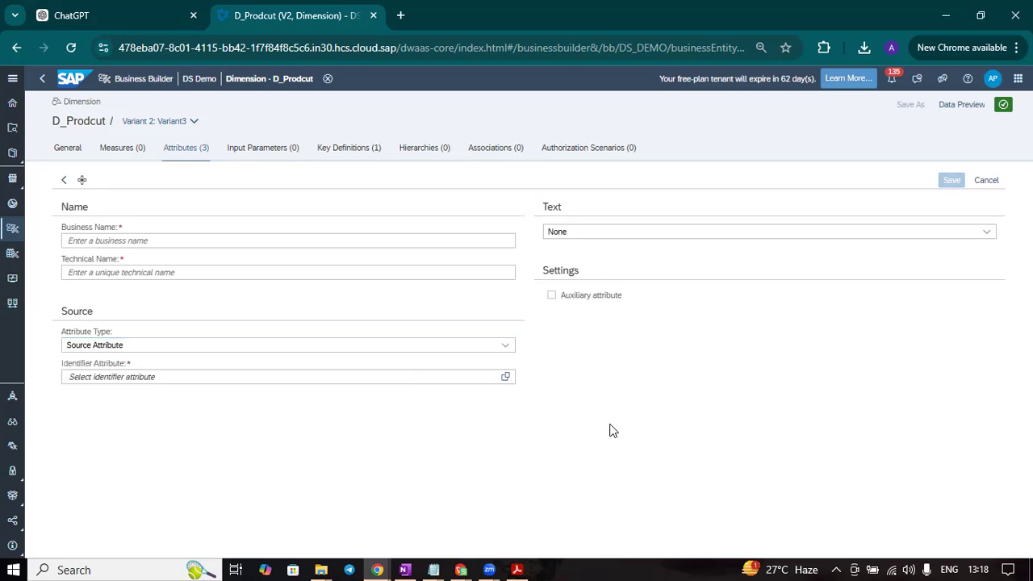
{"action": "left_click", "coordinate": [502, 349]}
{"action": "left_click", "coordinate": [671, 346]}
{"action": "left_click", "coordinate": [508, 380]}
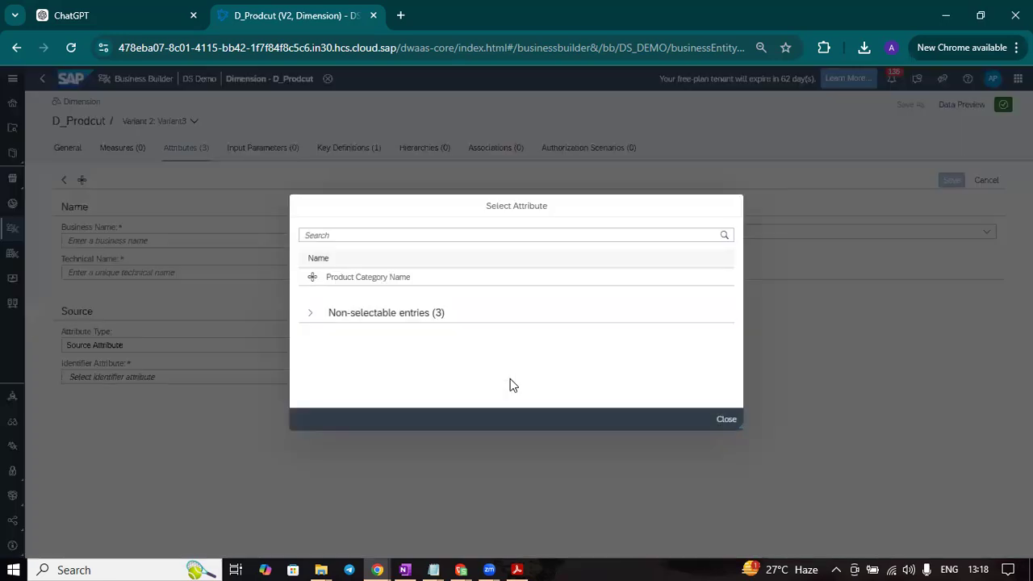
{"action": "left_click", "coordinate": [358, 279]}
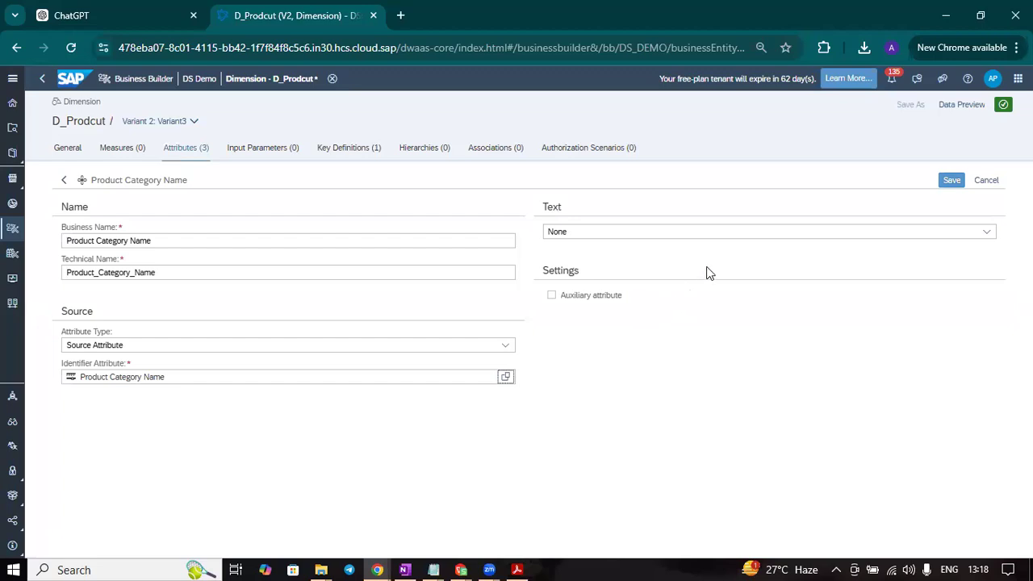
{"action": "left_click", "coordinate": [955, 182]}
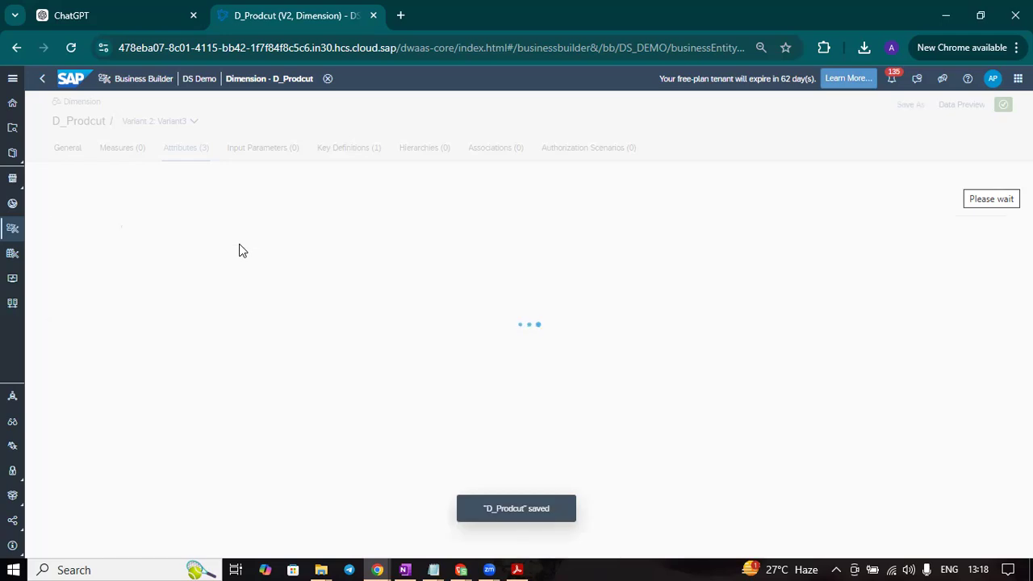
- Review the Product ID and Product Category ID attribute details and the calculated attribute form, returning to the attribute list
{"action": "left_click", "coordinate": [183, 258]}
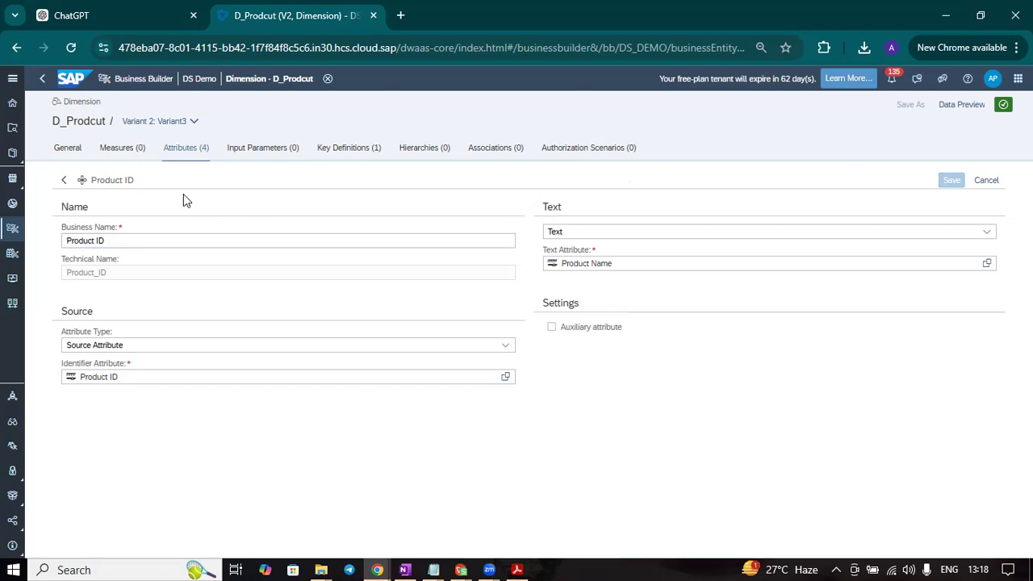
{"action": "left_click", "coordinate": [64, 180]}
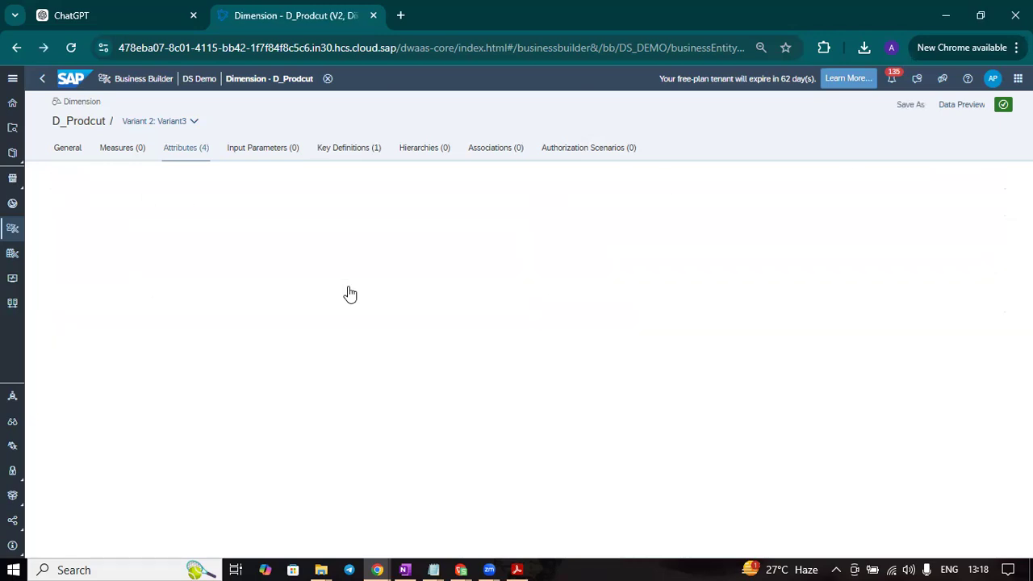
{"action": "left_click", "coordinate": [128, 226]}
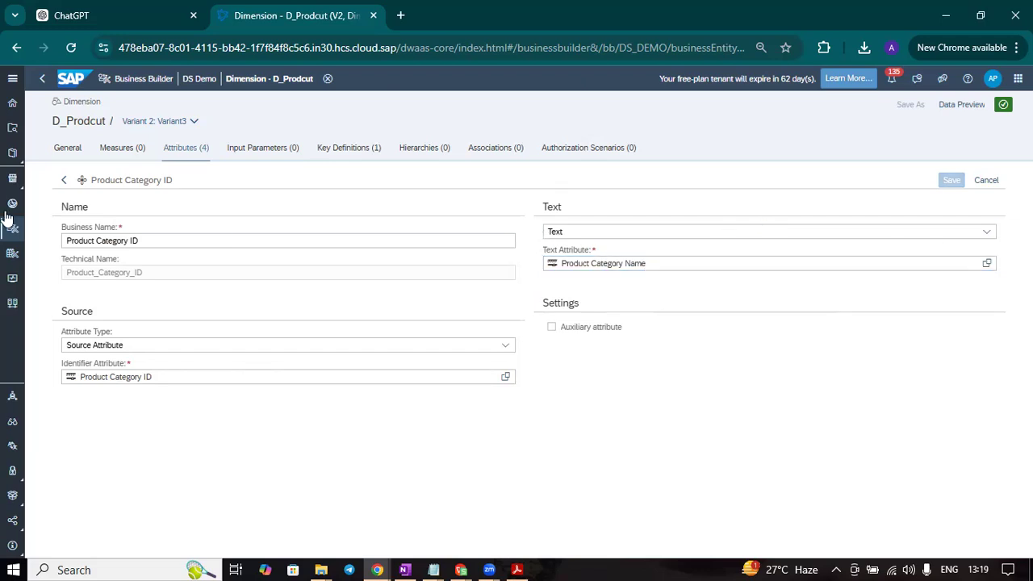
{"action": "left_click", "coordinate": [64, 182]}
{"action": "left_click", "coordinate": [796, 180]}
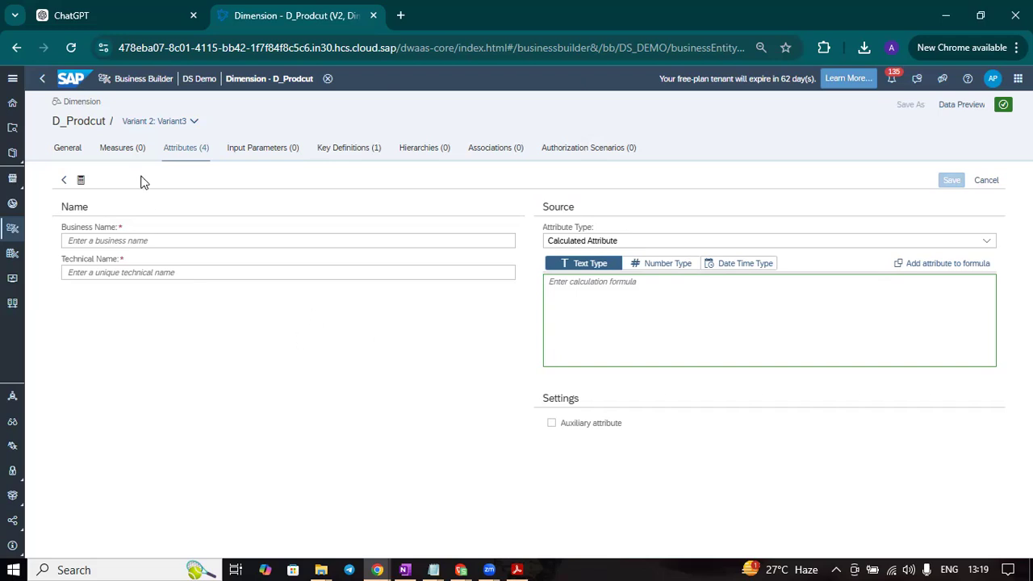
{"action": "left_click", "coordinate": [63, 181]}
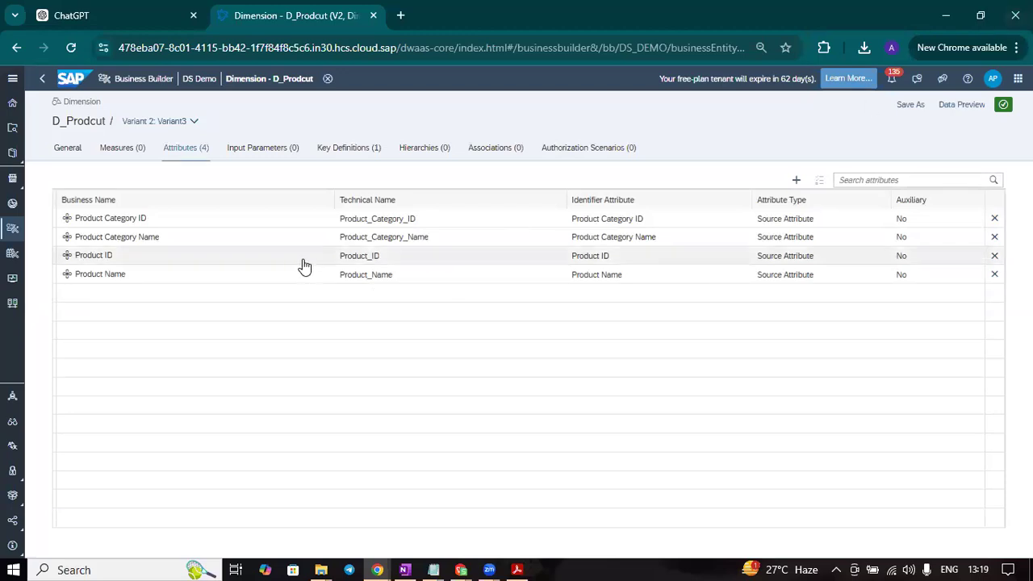
- Set Variant3's status to Ready to Use, save the dimension and promote Variant3 to the recommended variant
{"action": "left_click", "coordinate": [80, 155]}
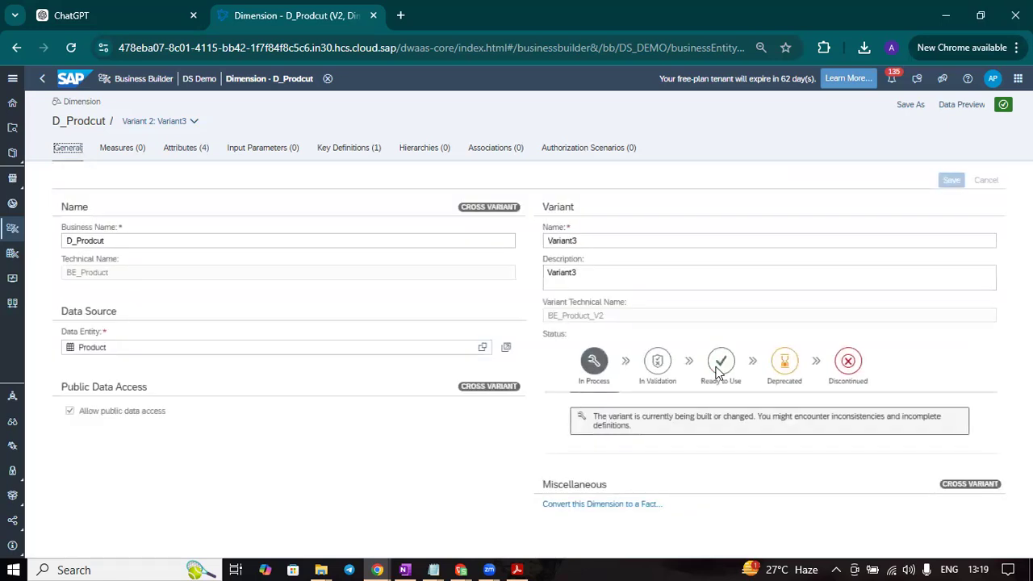
{"action": "left_click", "coordinate": [720, 363]}
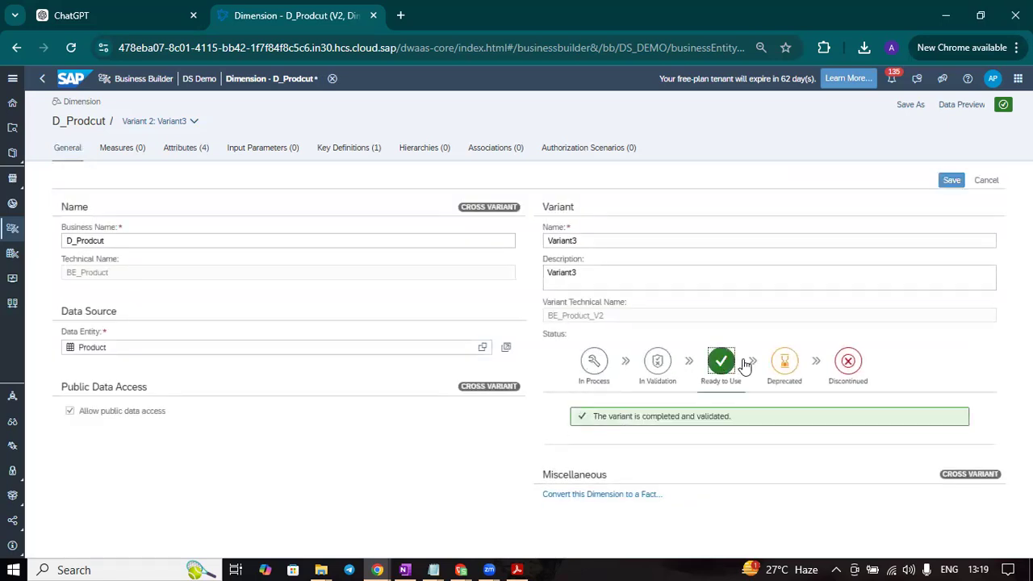
{"action": "left_click", "coordinate": [950, 181]}
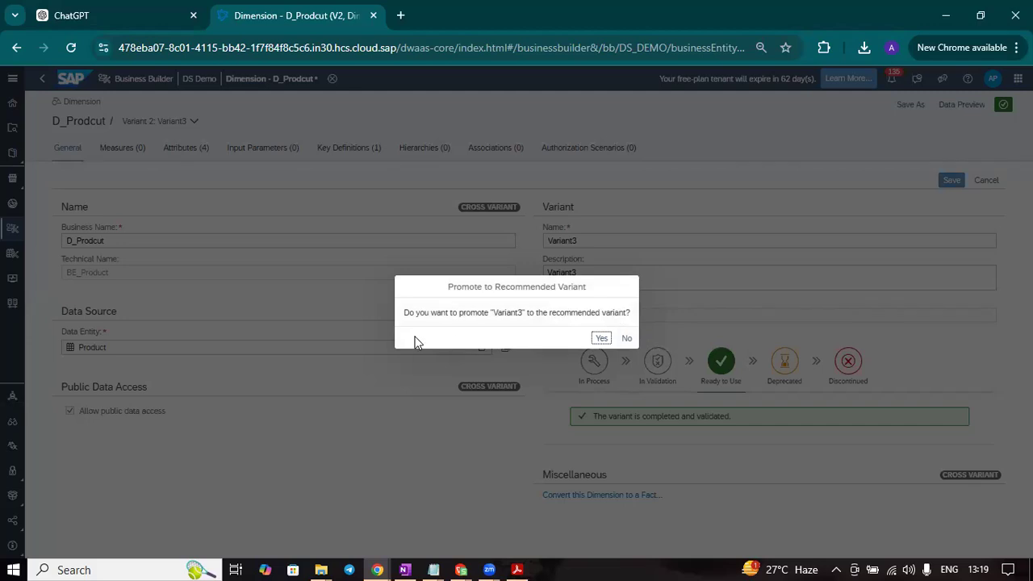
{"action": "left_click", "coordinate": [601, 340]}
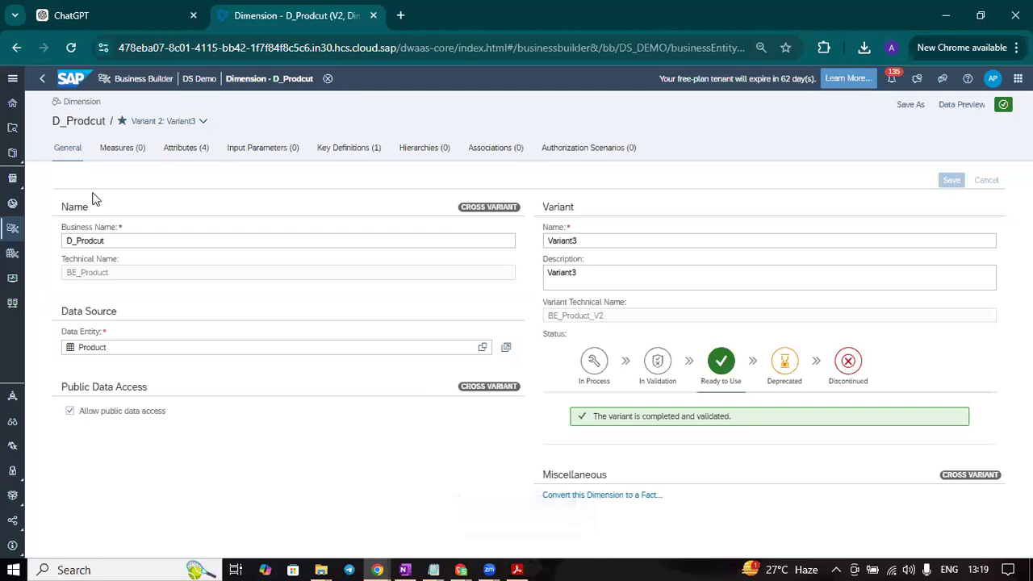
- Switch the D_Prodcut dimension to Variant2 and back to Variant3 to compare their general details and attributes
{"action": "left_click", "coordinate": [203, 121]}
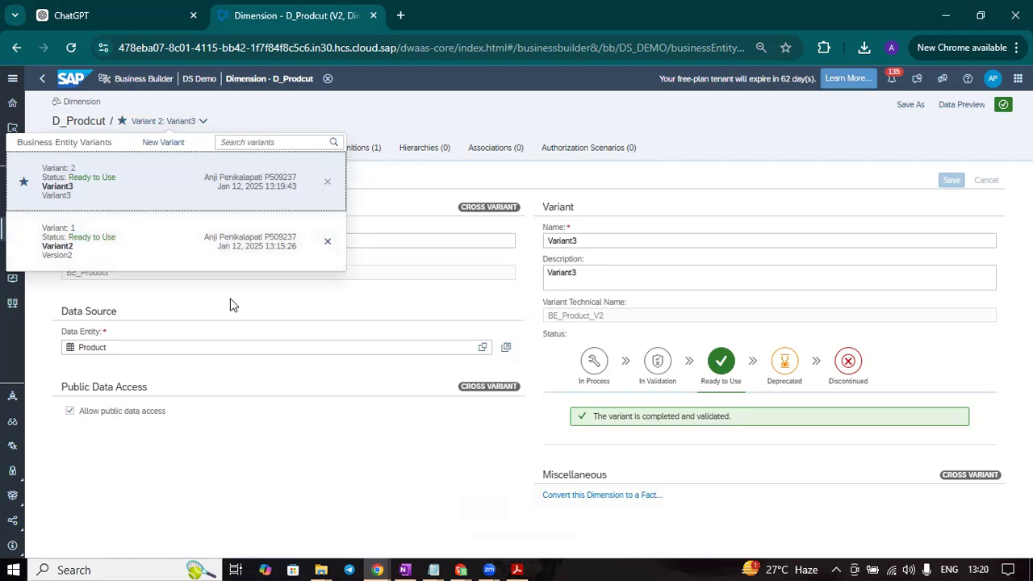
{"action": "left_click", "coordinate": [156, 252]}
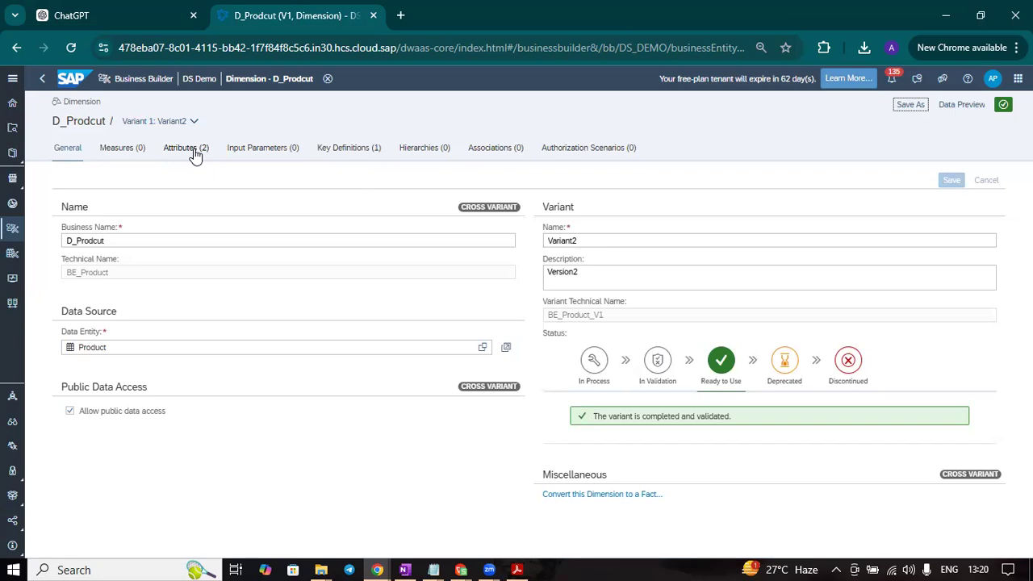
{"action": "left_click", "coordinate": [192, 121]}
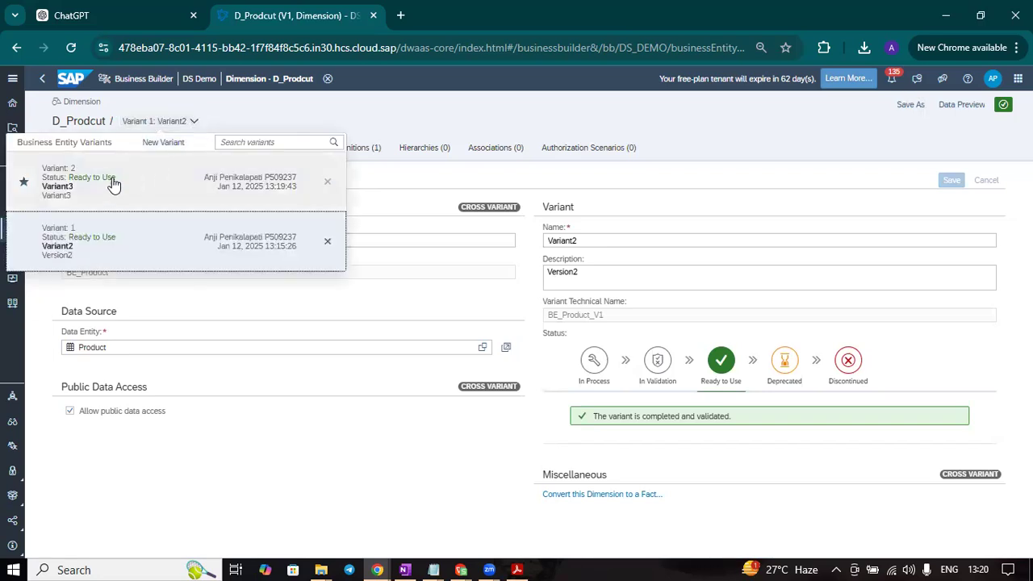
{"action": "left_click", "coordinate": [158, 178]}
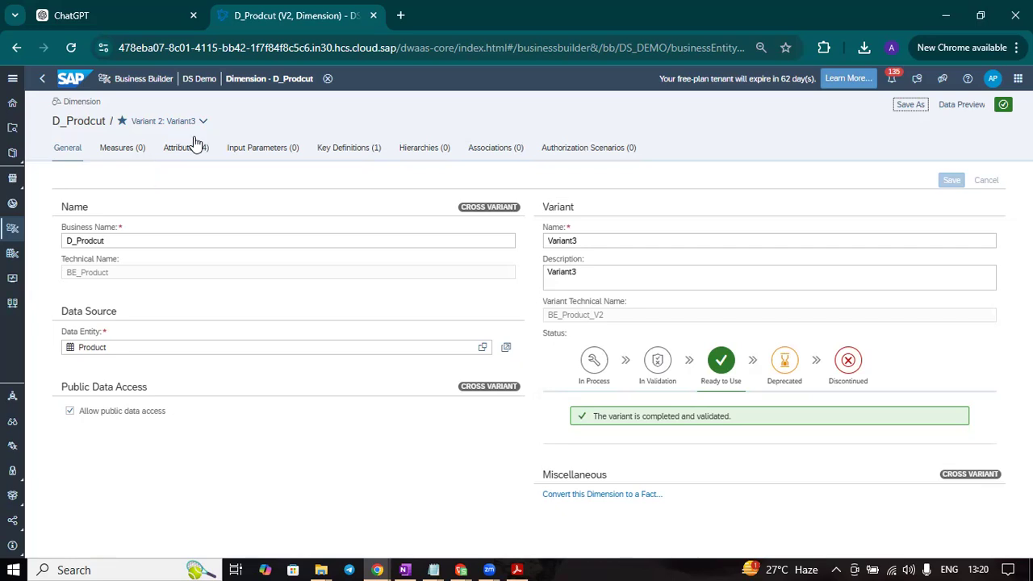
- Preview the data of Variant3 and Variant2 to compare their fields, returning to Variant2's general details
{"action": "left_click", "coordinate": [960, 106]}
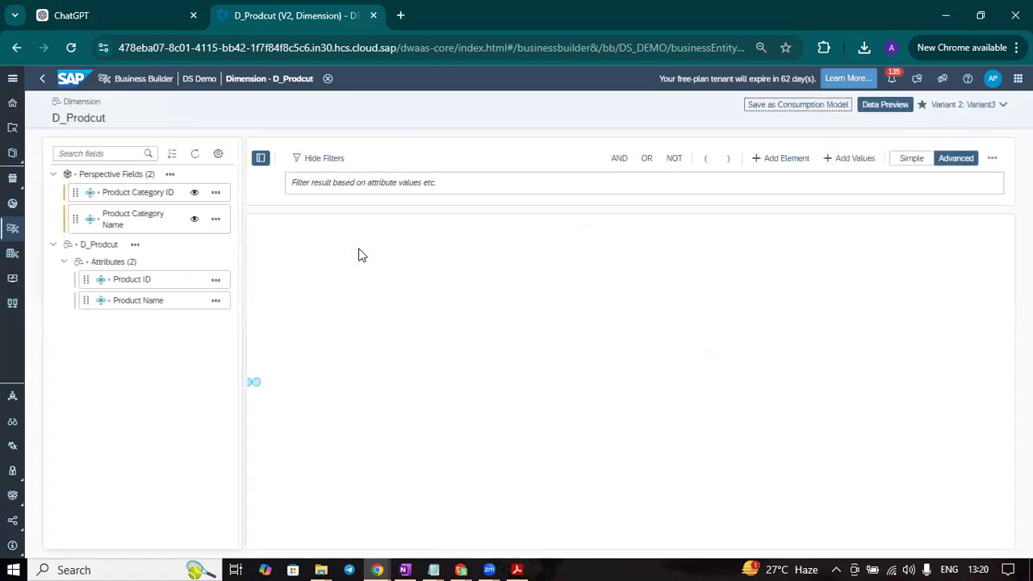
{"action": "left_click", "coordinate": [1004, 112]}
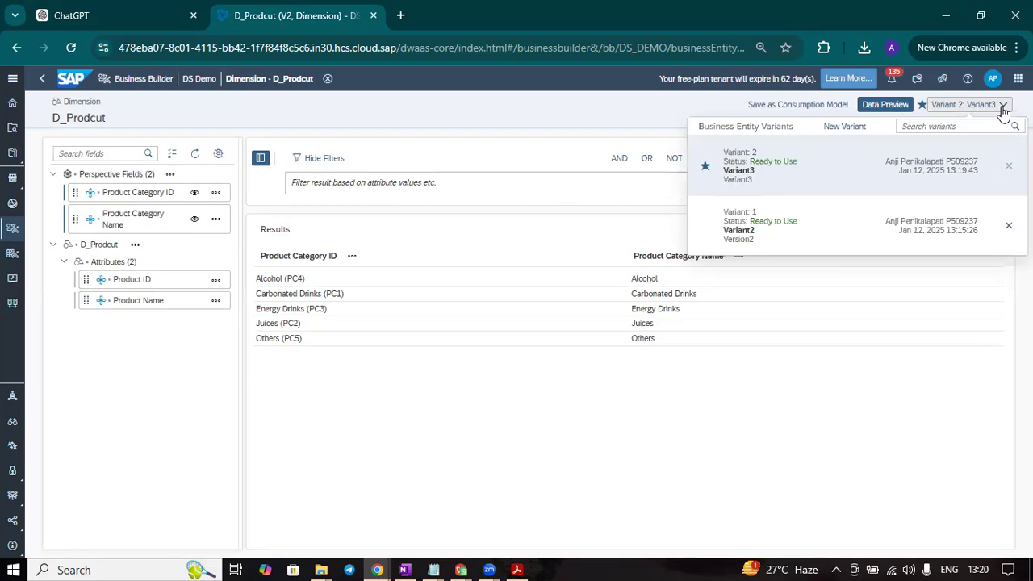
{"action": "left_click", "coordinate": [807, 226]}
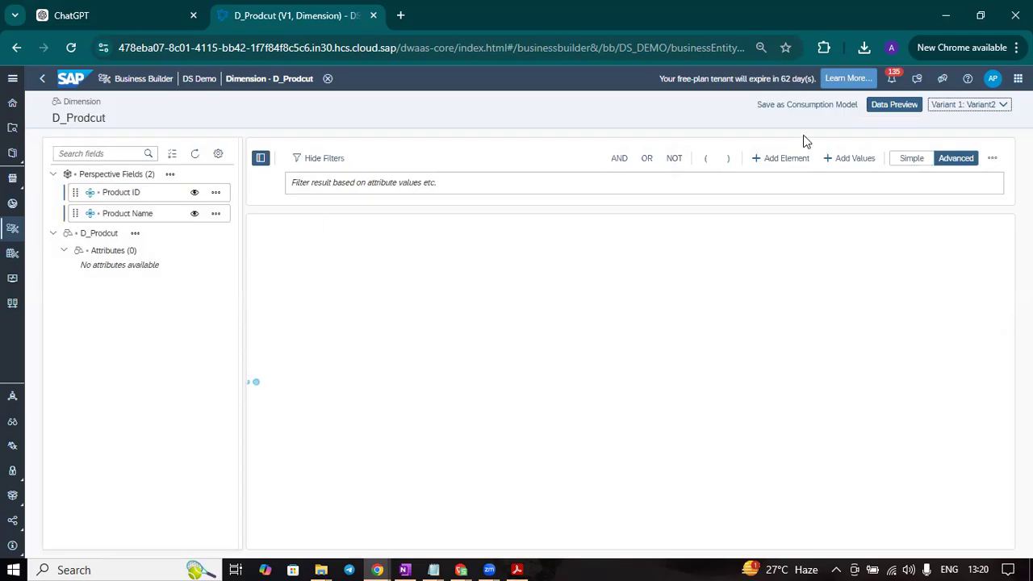
{"action": "left_click", "coordinate": [899, 106]}
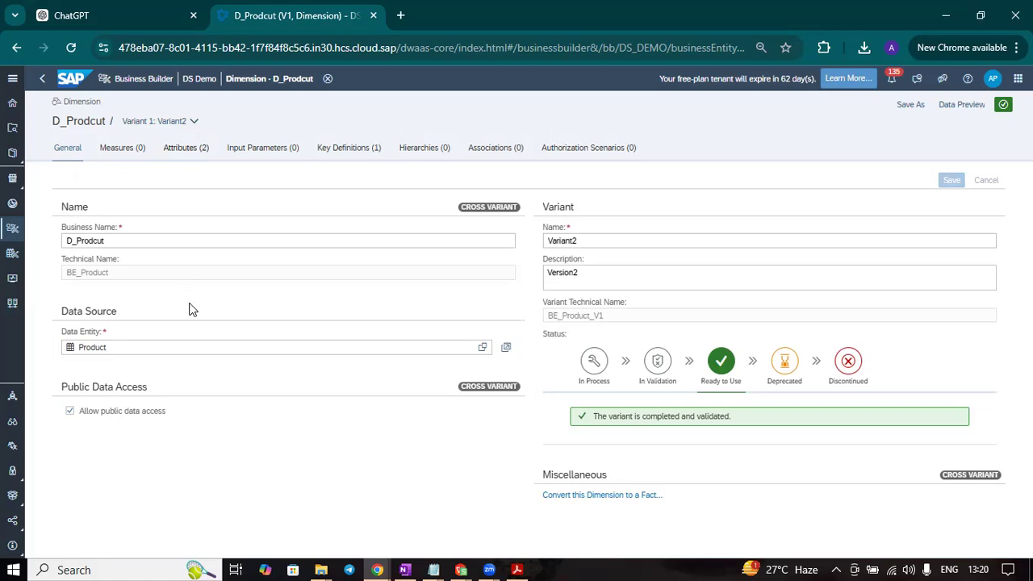
- Set Variant2's status to Deprecated, save the dimension and check the status in the variant list
{"action": "left_click", "coordinate": [789, 365]}
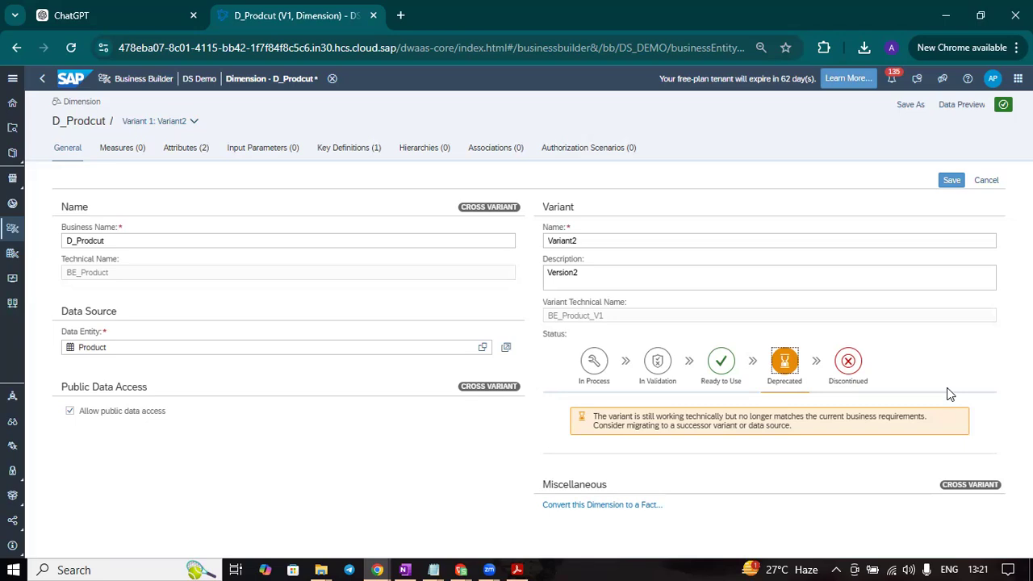
{"action": "left_click", "coordinate": [952, 180]}
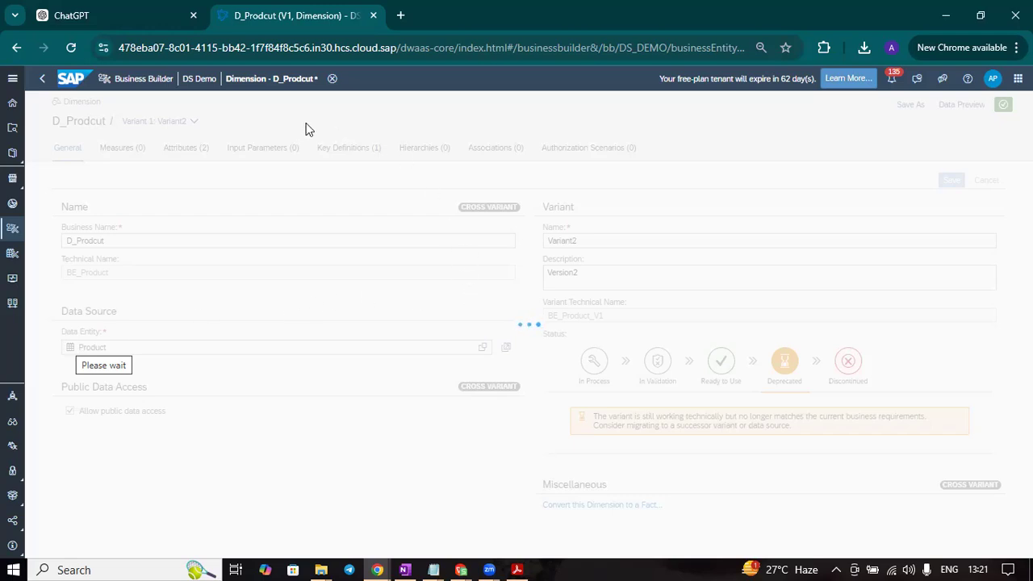
{"action": "left_click", "coordinate": [197, 122]}
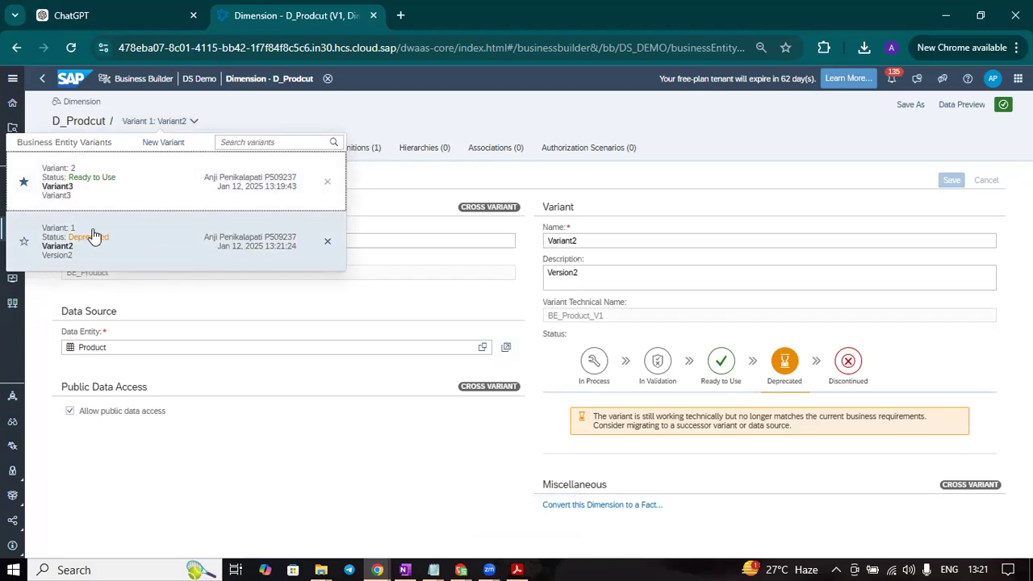
{"action": "left_click", "coordinate": [331, 408]}
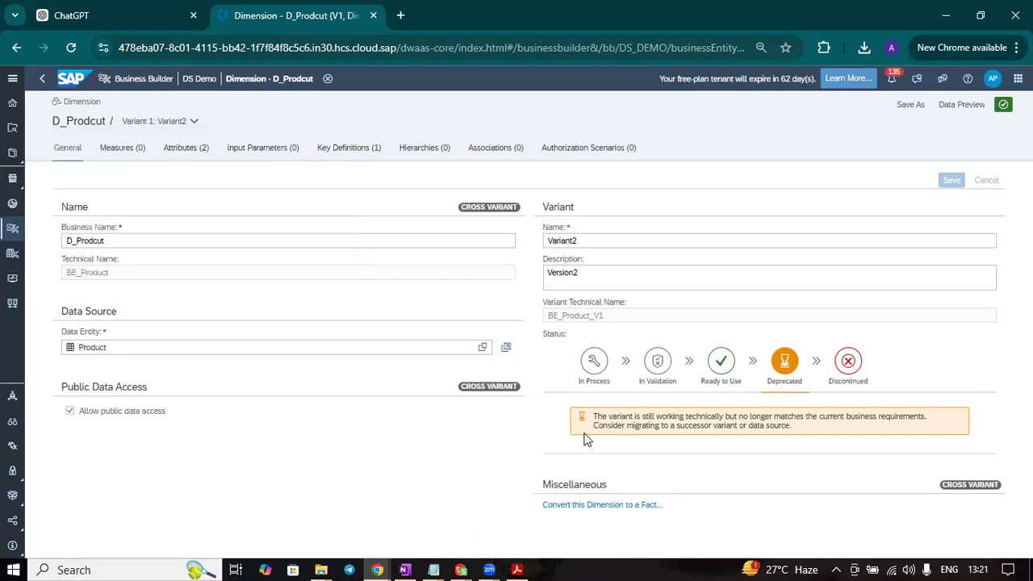
- Set Variant2's status to Discontinued, save the D_Prodcut dimension and close it after checking the variant list
{"action": "left_click", "coordinate": [849, 364]}
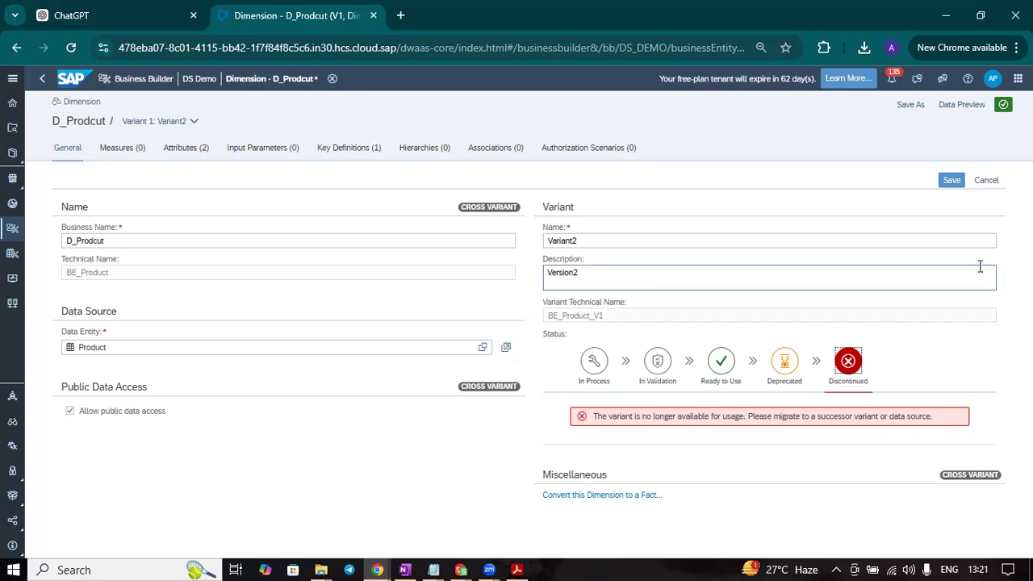
{"action": "left_click", "coordinate": [950, 181]}
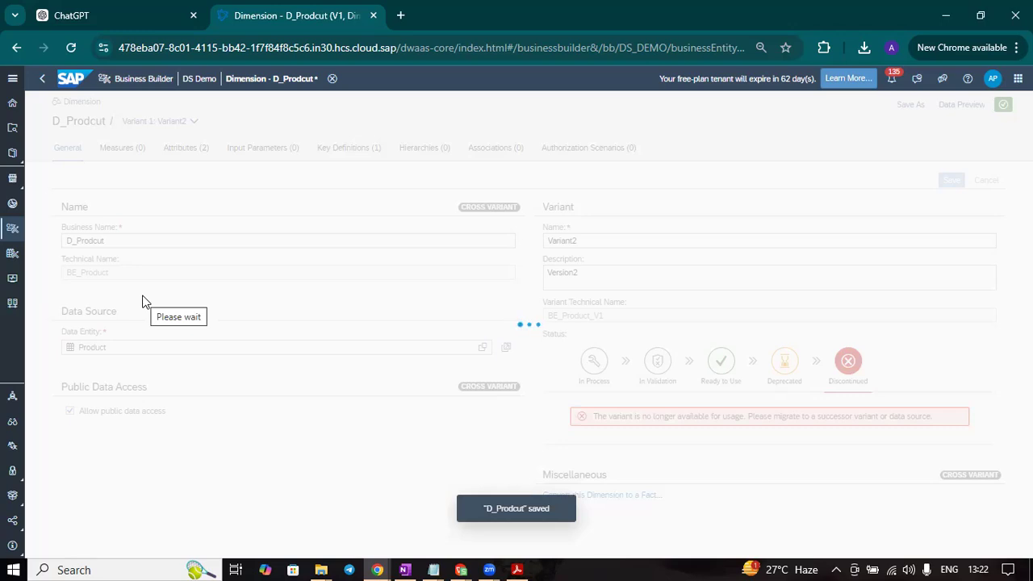
{"action": "left_click", "coordinate": [192, 121]}
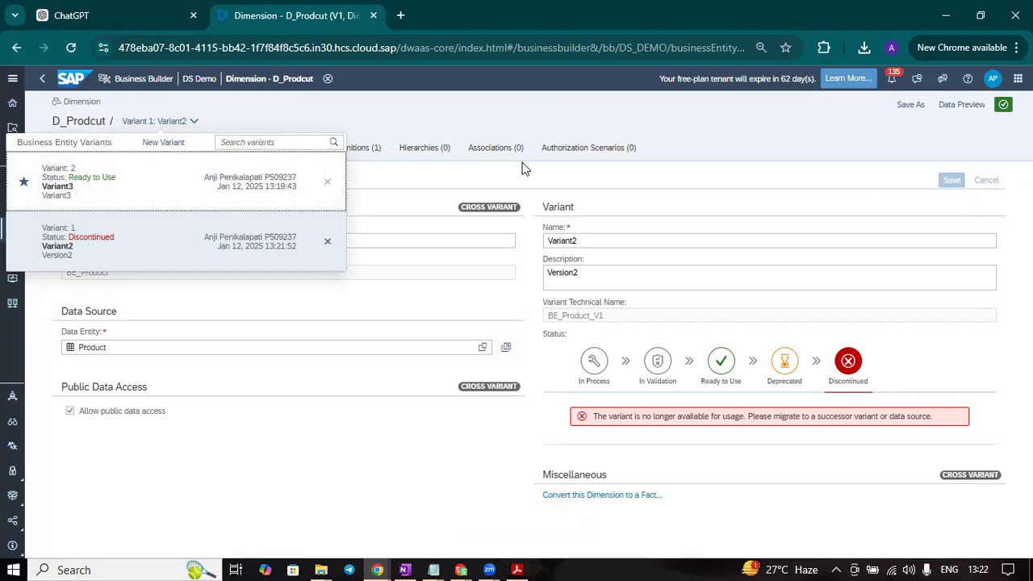
{"action": "left_click", "coordinate": [743, 136]}
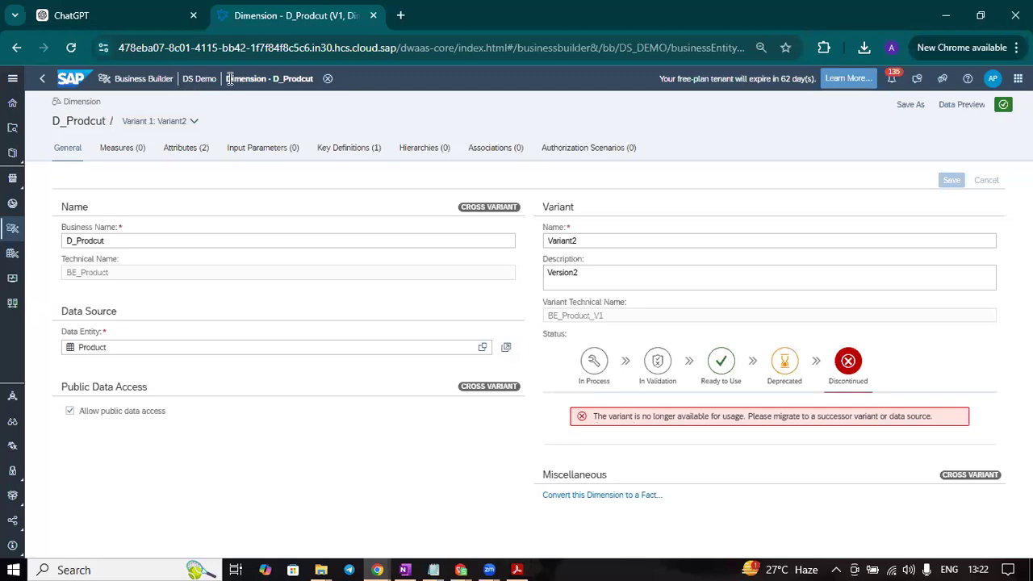
{"action": "left_click", "coordinate": [40, 79]}
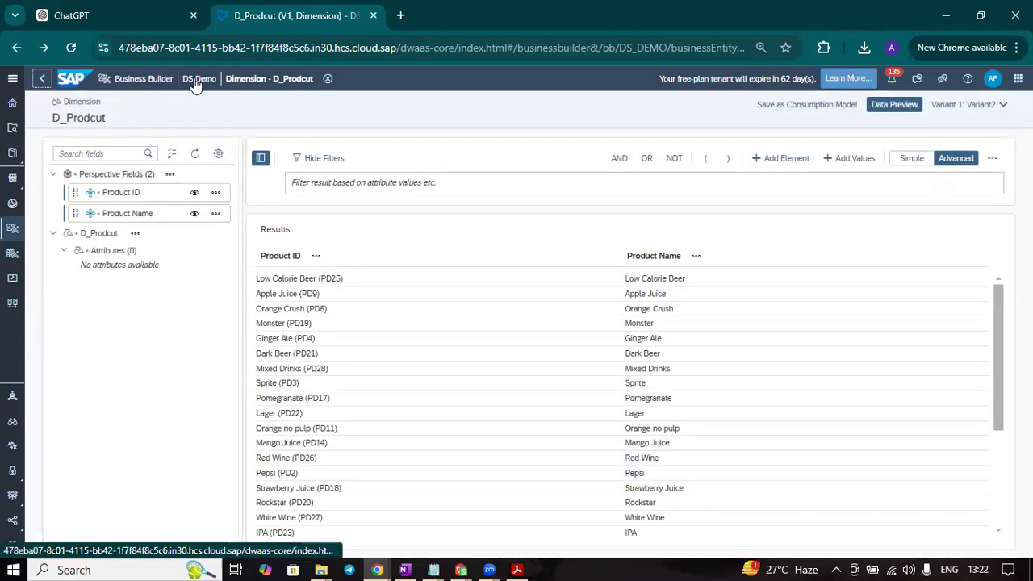
{"action": "left_click", "coordinate": [329, 76]}
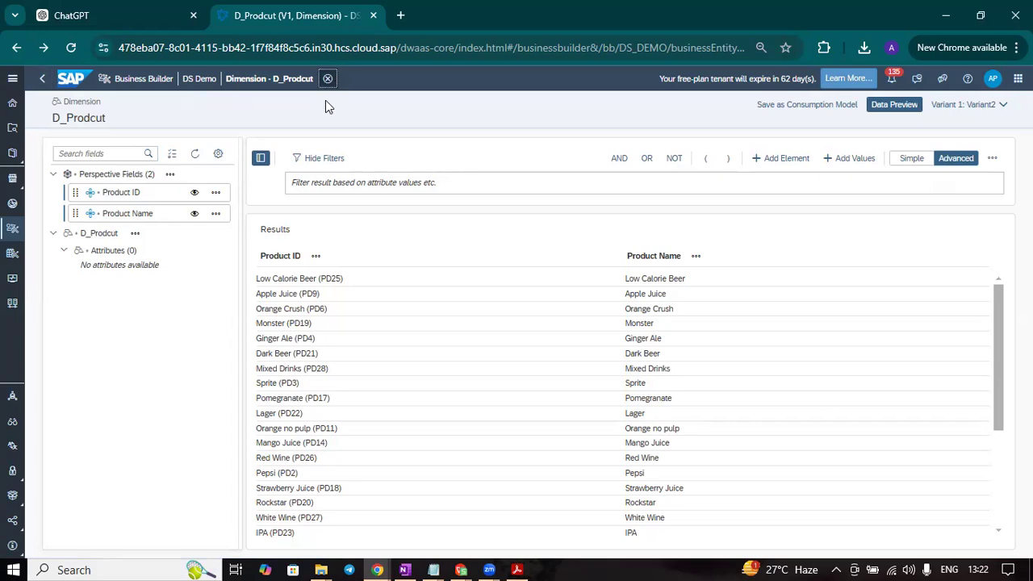